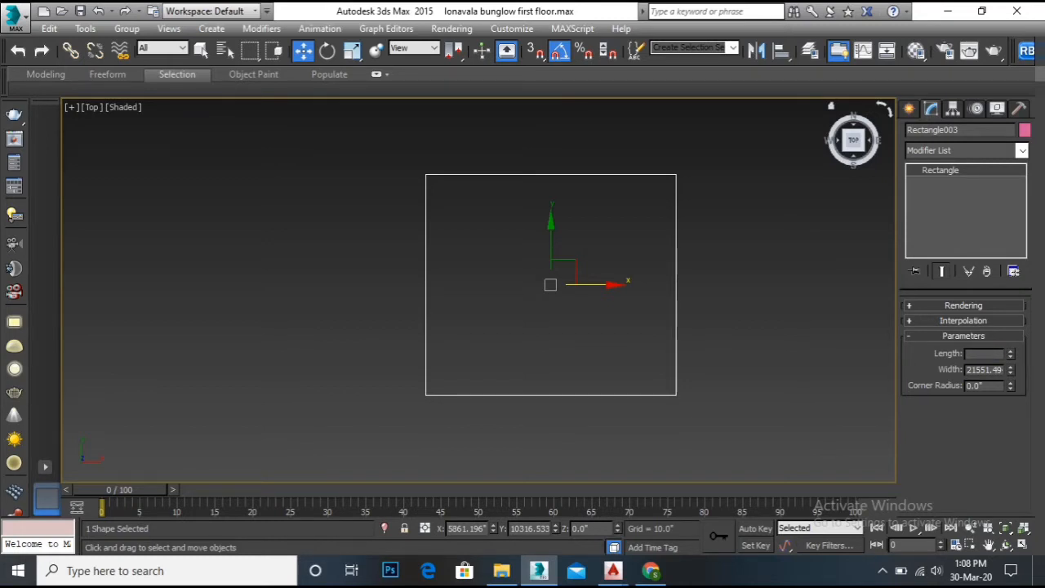
Set the rectangle's length to 92 inches and its width to 96 inches
{"action": "type", "text": "92"}
{"action": "key", "text": "Return"}
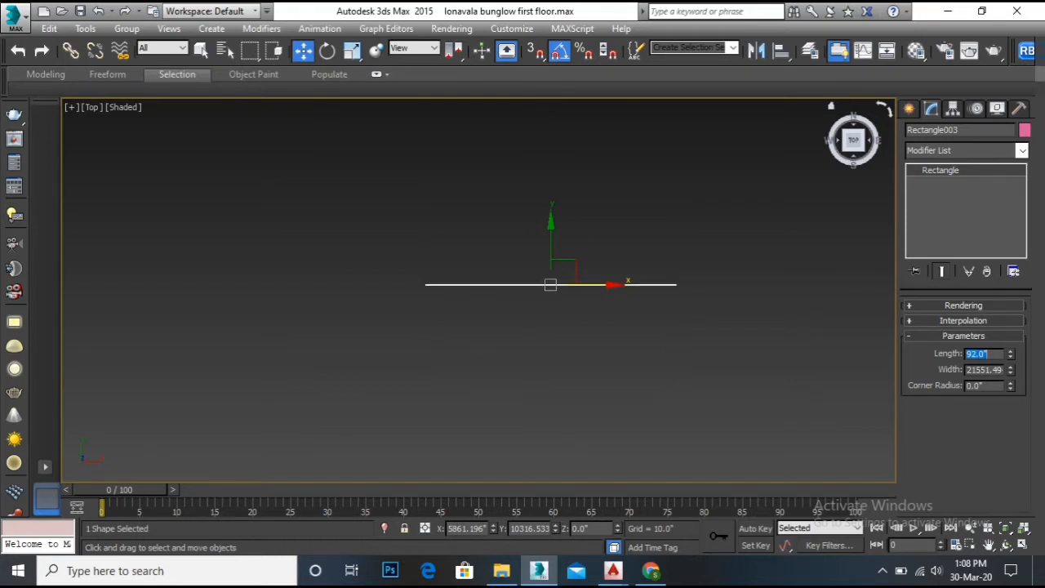
{"action": "left_click", "coordinate": [1011, 368]}
{"action": "double_click", "coordinate": [988, 353]}
{"action": "key", "text": "Return"}
{"action": "key", "text": "Tab"}
{"action": "type", "text": "96"}
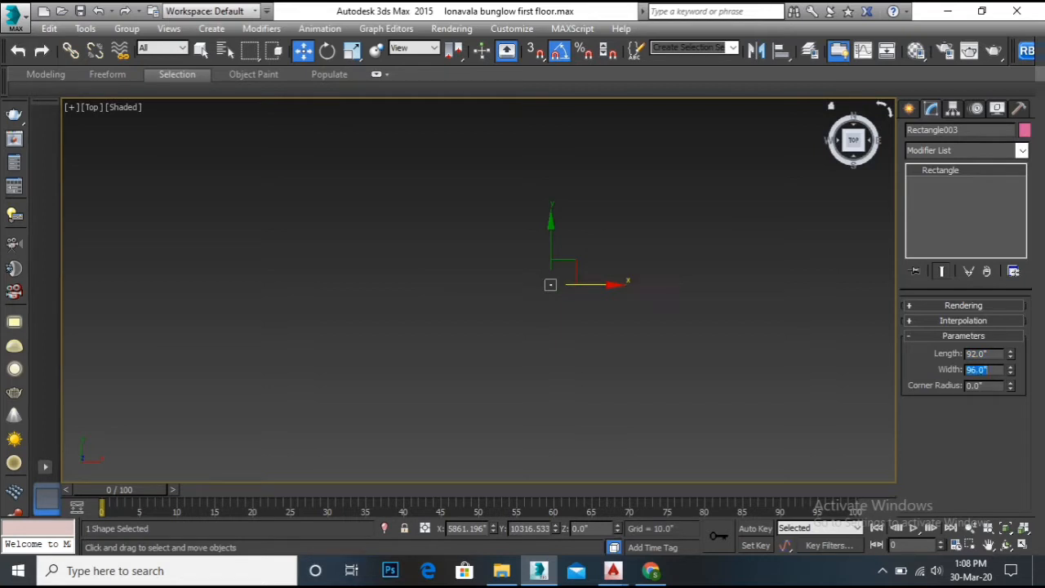
{"action": "scroll", "coordinate": [601, 303], "scroll_direction": "up", "scroll_amount": 3}
{"action": "scroll", "coordinate": [614, 324], "scroll_direction": "up", "scroll_amount": 5}
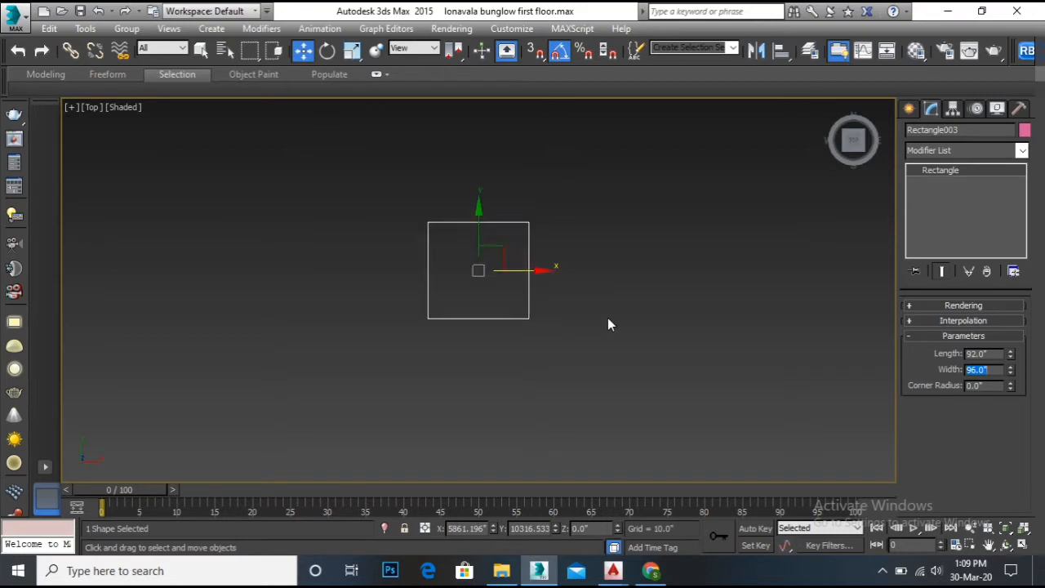
Convert the rectangle to an Editable Spline and select its spline at the Spline sub-object level
{"action": "scroll", "coordinate": [607, 318], "scroll_direction": "up", "scroll_amount": 2}
{"action": "left_click", "coordinate": [908, 109]}
{"action": "right_click", "coordinate": [514, 254]}
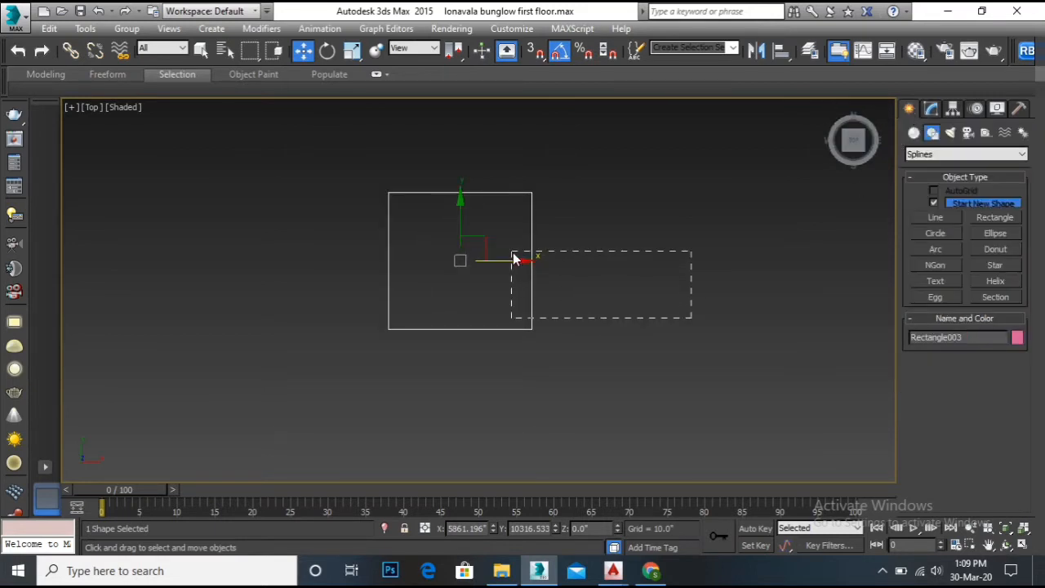
{"action": "mouse_move", "coordinate": [657, 402]}
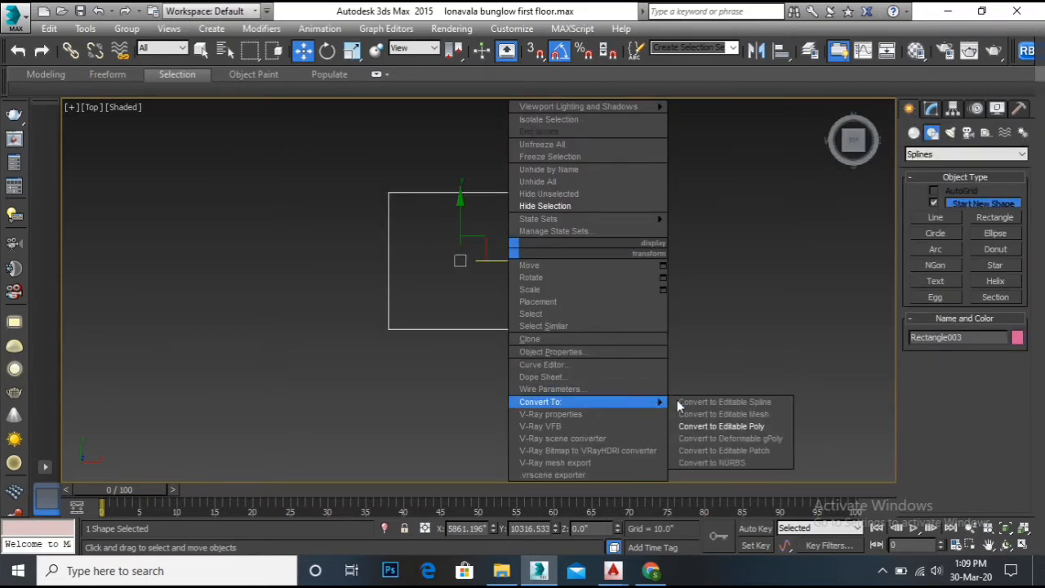
{"action": "left_click", "coordinate": [739, 403]}
{"action": "left_click", "coordinate": [982, 357]}
{"action": "left_click_drag", "start_coordinate": [593, 299], "coordinate": [454, 249]}
Try a freehand inward Outline on the rectangle's spline and undo it
{"action": "scroll", "coordinate": [1020, 449], "scroll_direction": "down", "scroll_amount": 5}
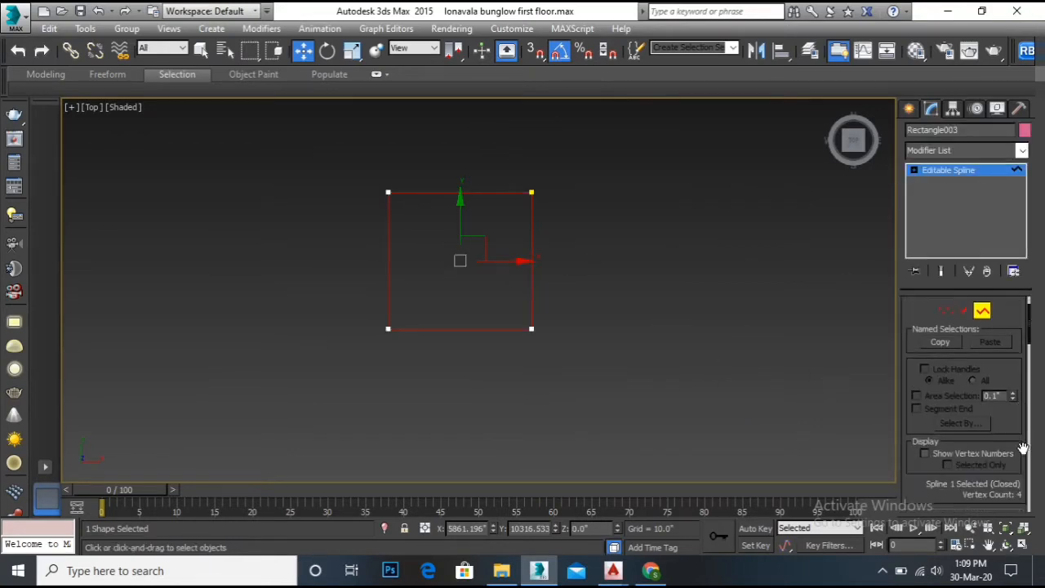
{"action": "scroll", "coordinate": [1019, 452], "scroll_direction": "down", "scroll_amount": 10}
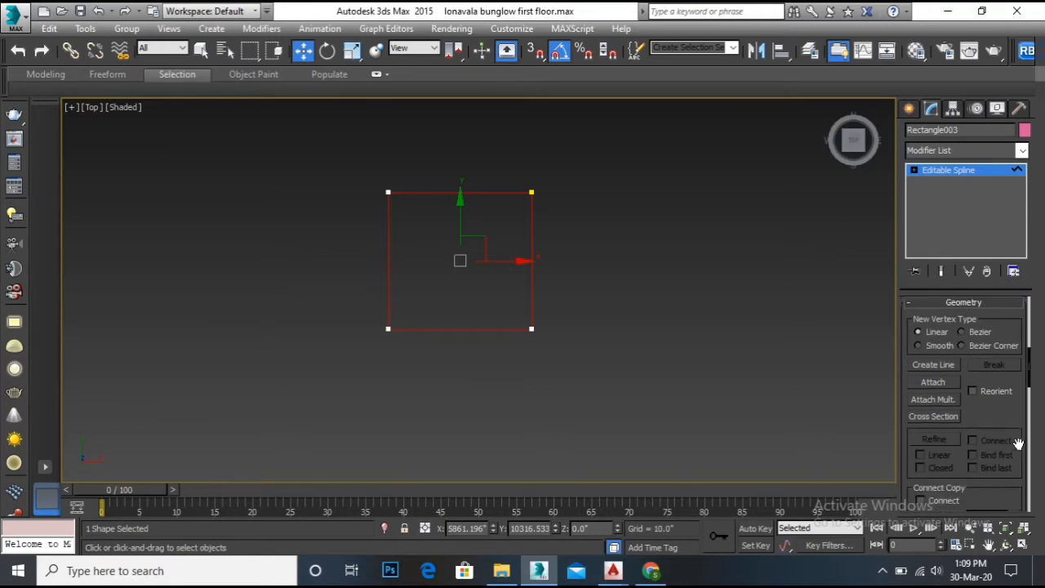
{"action": "scroll", "coordinate": [1016, 441], "scroll_direction": "down", "scroll_amount": 4}
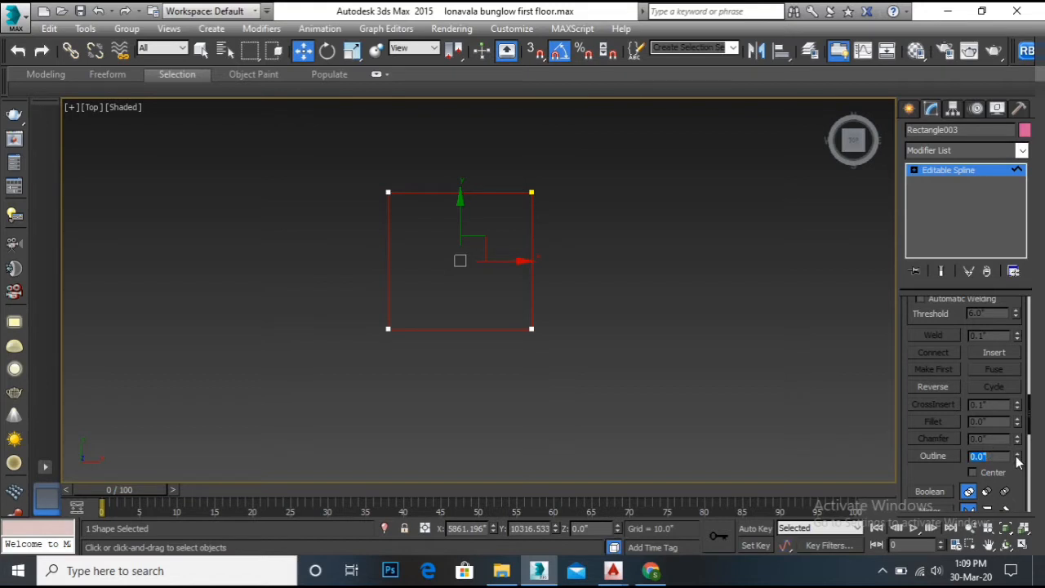
{"action": "left_click_drag", "start_coordinate": [1016, 458], "coordinate": [1017, 449]}
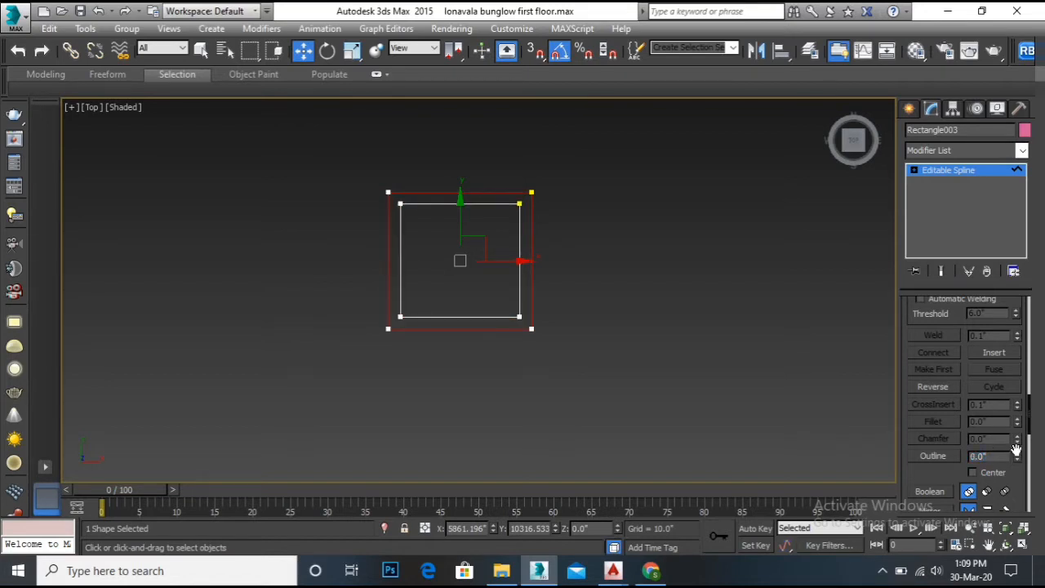
{"action": "key", "text": "ctrl+z"}
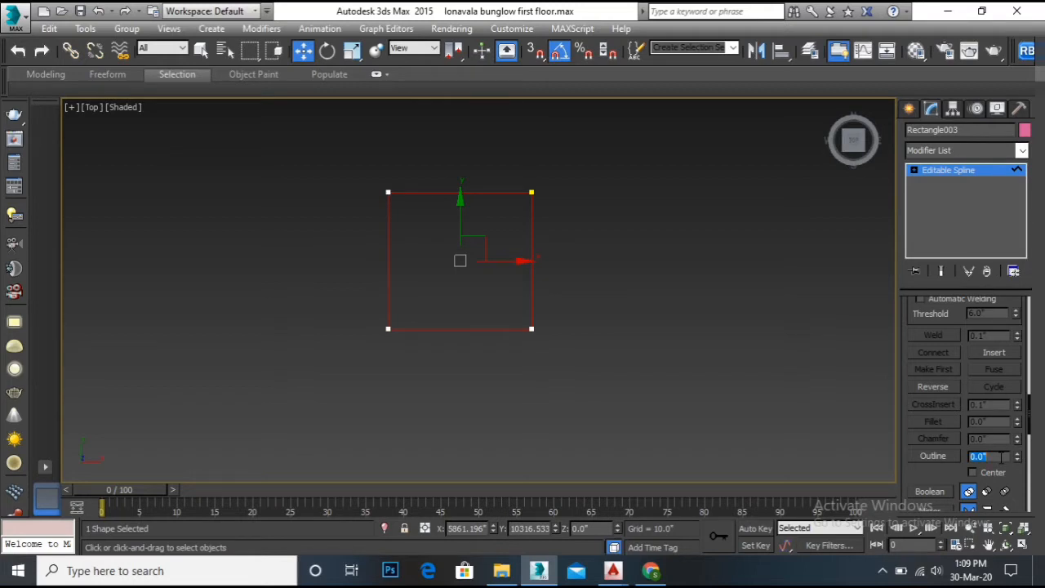
Outline the rectangle's spline by 0.75 inches, leave sub-object editing and reselect the shape
{"action": "type", "text": "0.75"}
{"action": "key", "text": "Return"}
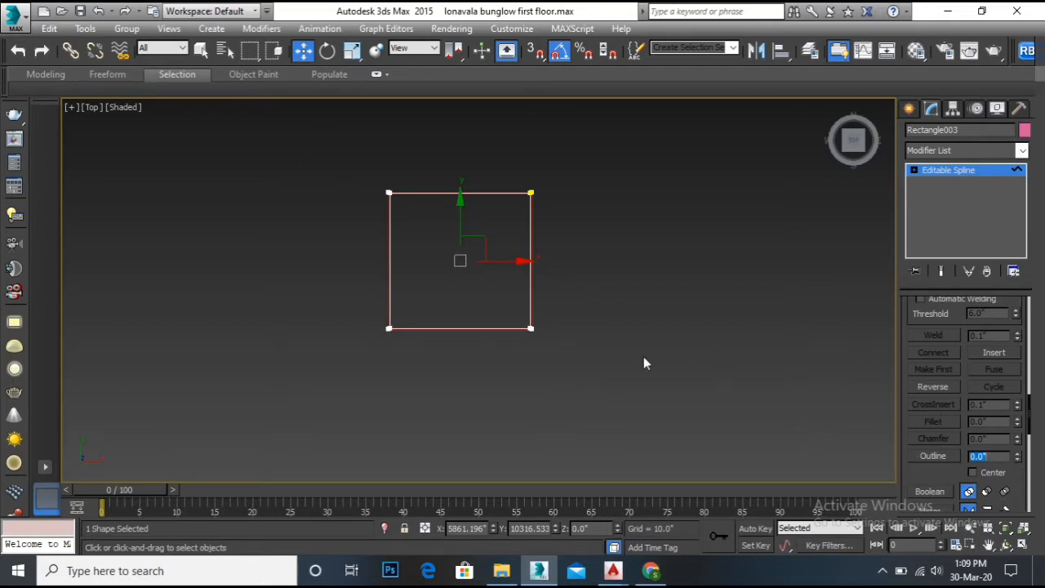
{"action": "scroll", "coordinate": [443, 253], "scroll_direction": "up", "scroll_amount": 2}
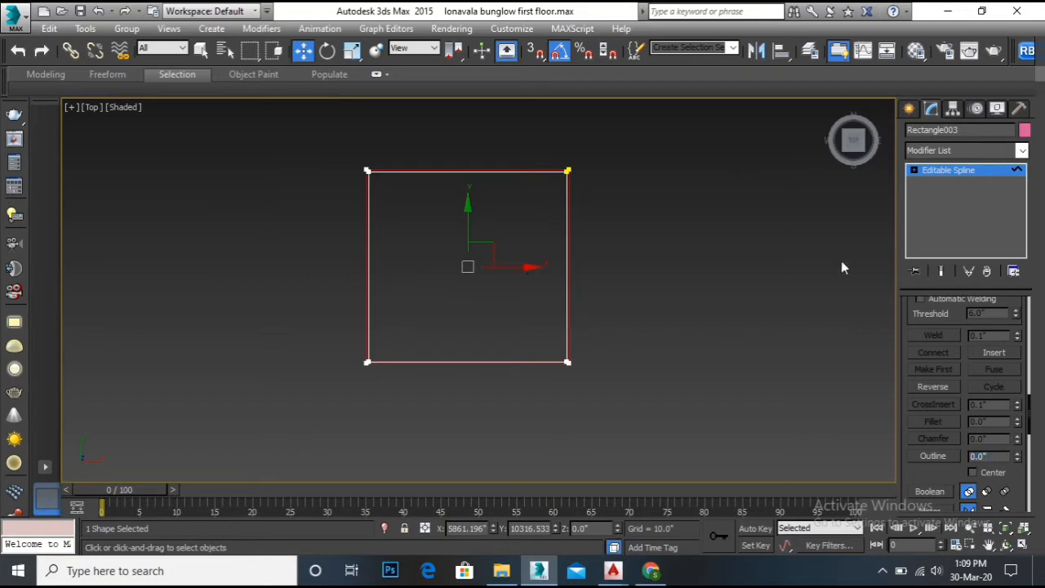
{"action": "left_click", "coordinate": [909, 109]}
{"action": "left_click", "coordinate": [699, 326]}
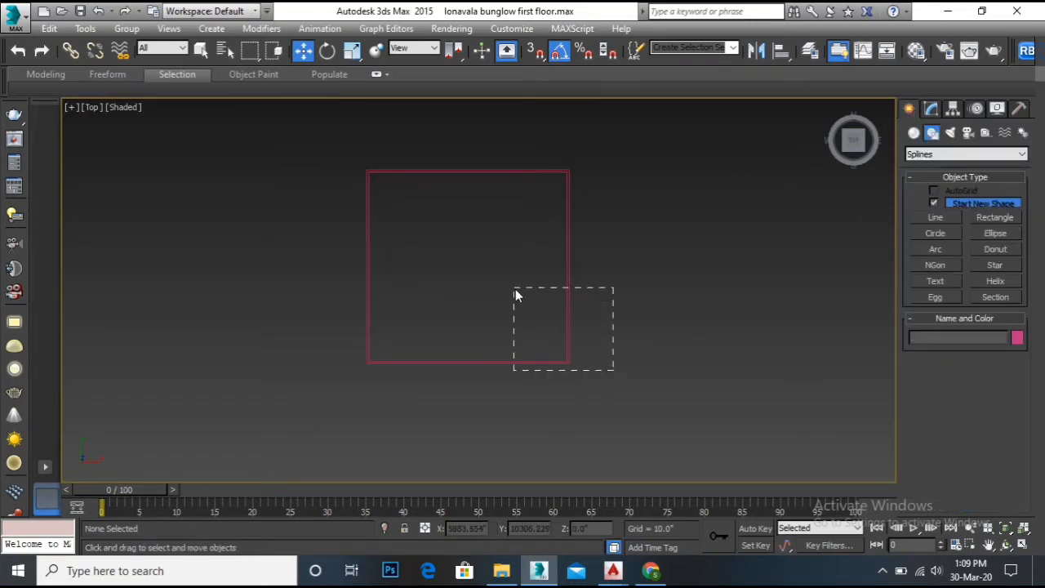
{"action": "left_click_drag", "start_coordinate": [515, 295], "coordinate": [574, 284]}
{"action": "left_click", "coordinate": [563, 282]}
{"action": "left_click", "coordinate": [569, 283]}
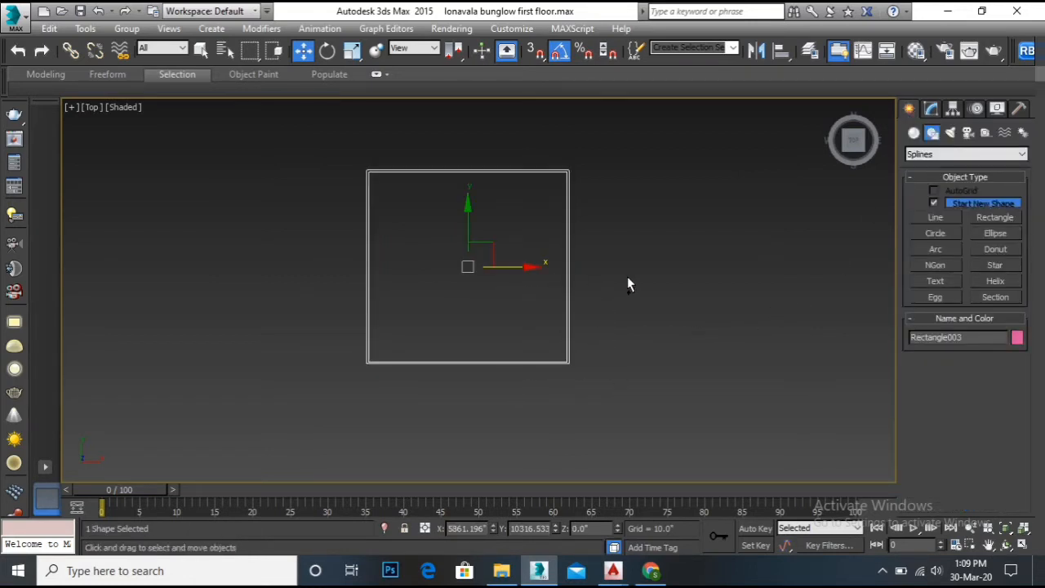
Replace the 0.75-inch outline by outlining the rectangle's spline inward by 1.5 inches
{"action": "left_click", "coordinate": [952, 109]}
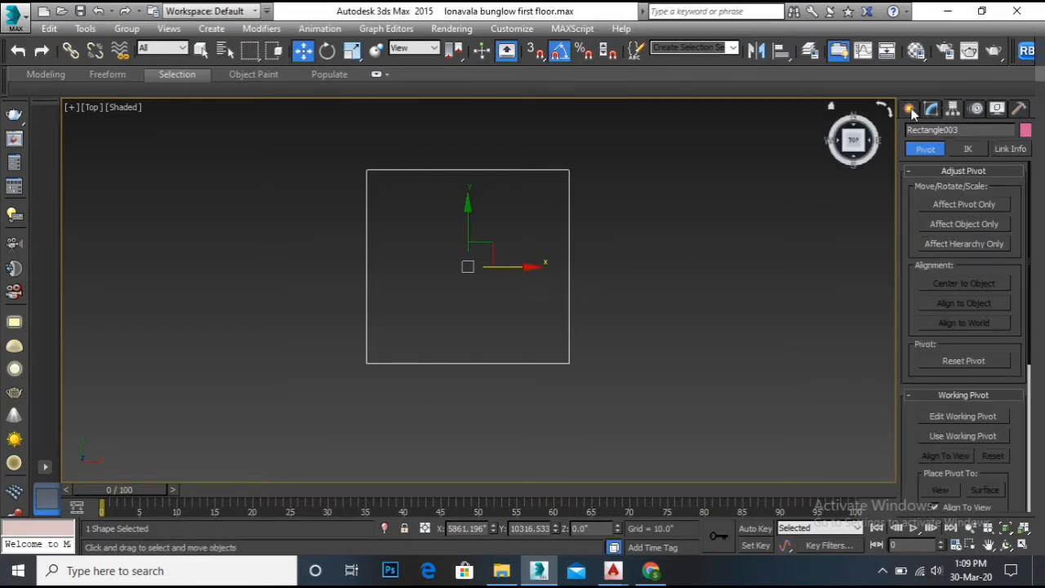
{"action": "left_click", "coordinate": [909, 110]}
{"action": "left_click", "coordinate": [932, 110]}
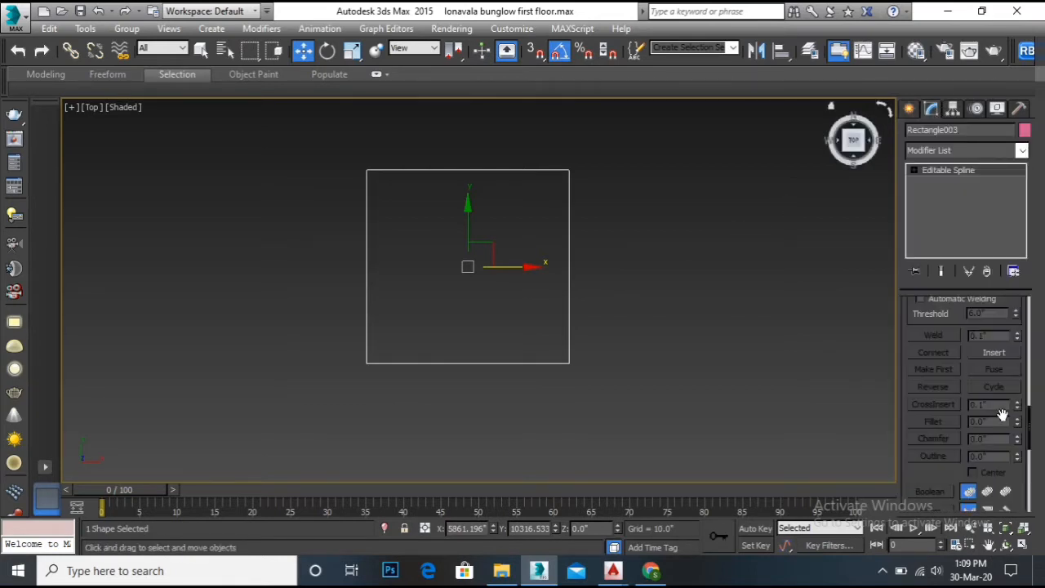
{"action": "left_click_drag", "start_coordinate": [550, 318], "coordinate": [551, 317]}
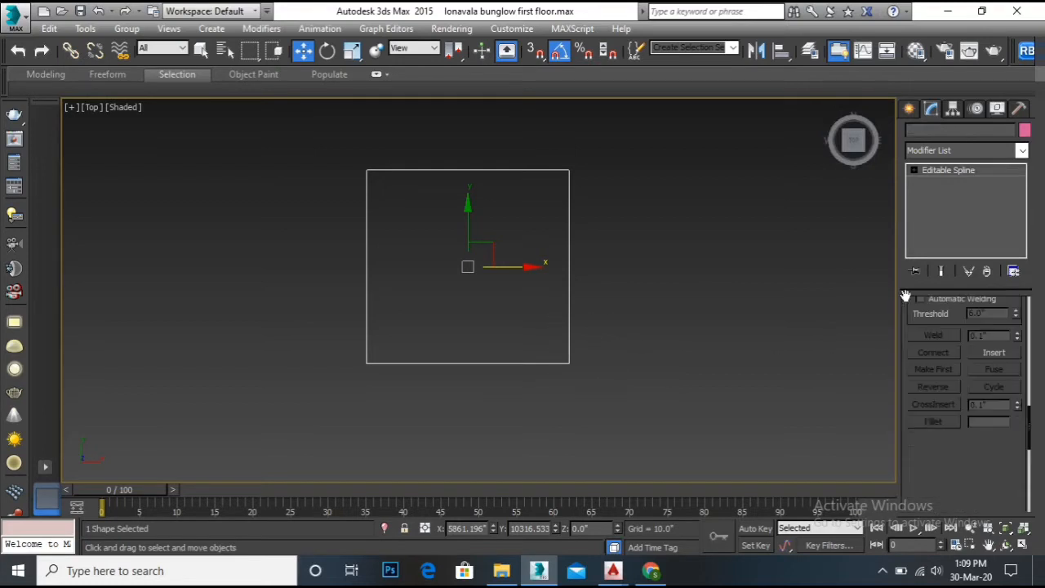
{"action": "left_click", "coordinate": [914, 170]}
{"action": "left_click", "coordinate": [941, 207]}
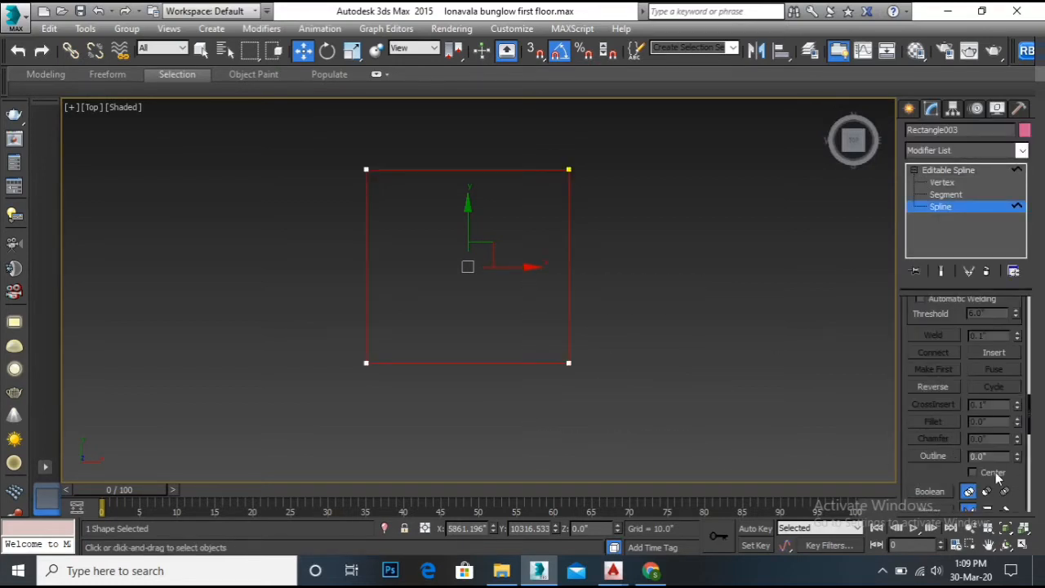
{"action": "type", "text": "1"}
{"action": "key", "text": "Return"}
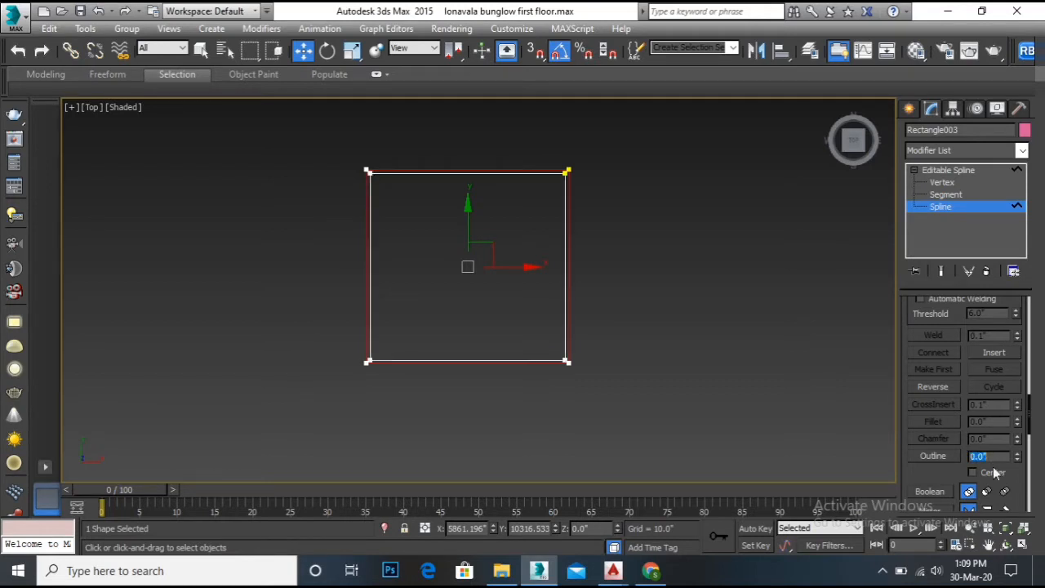
{"action": "left_click", "coordinate": [908, 109]}
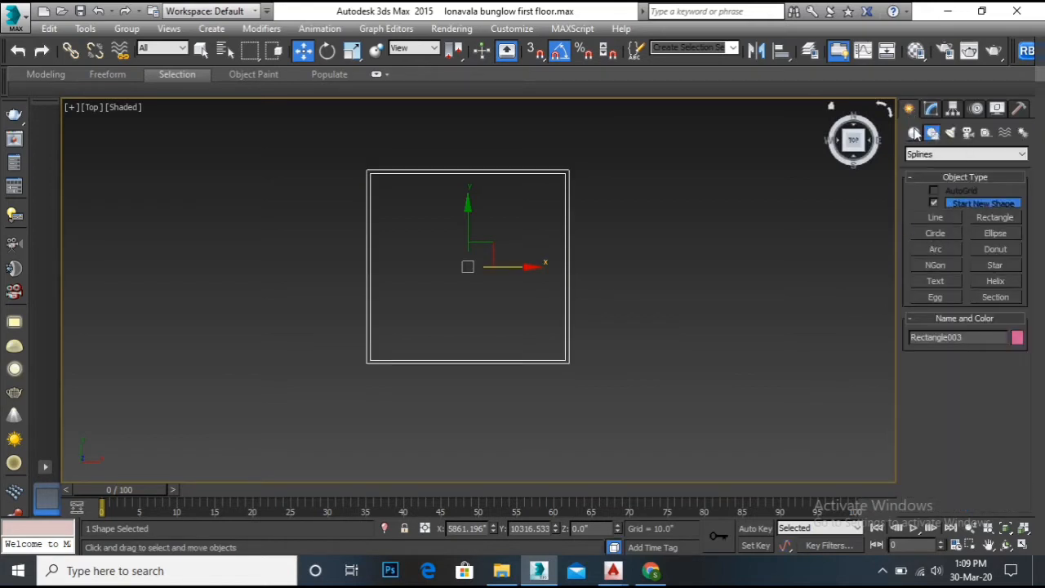
Apply the Extrude modifier to the outlined rectangle and view the resulting frame at an angle
{"action": "left_click", "coordinate": [931, 110]}
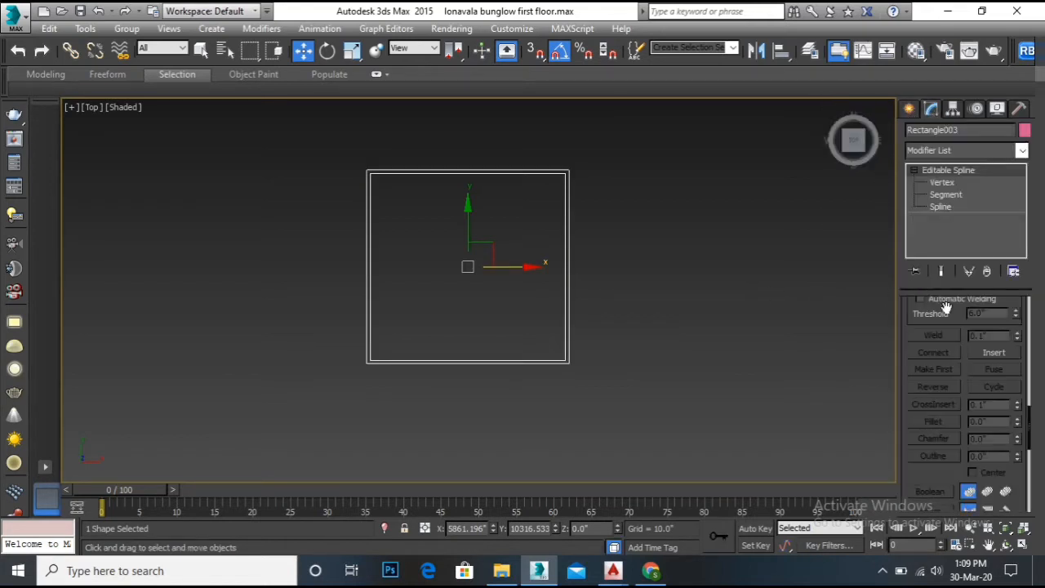
{"action": "left_click", "coordinate": [924, 154]}
{"action": "scroll", "coordinate": [921, 164], "scroll_direction": "down", "scroll_amount": 10}
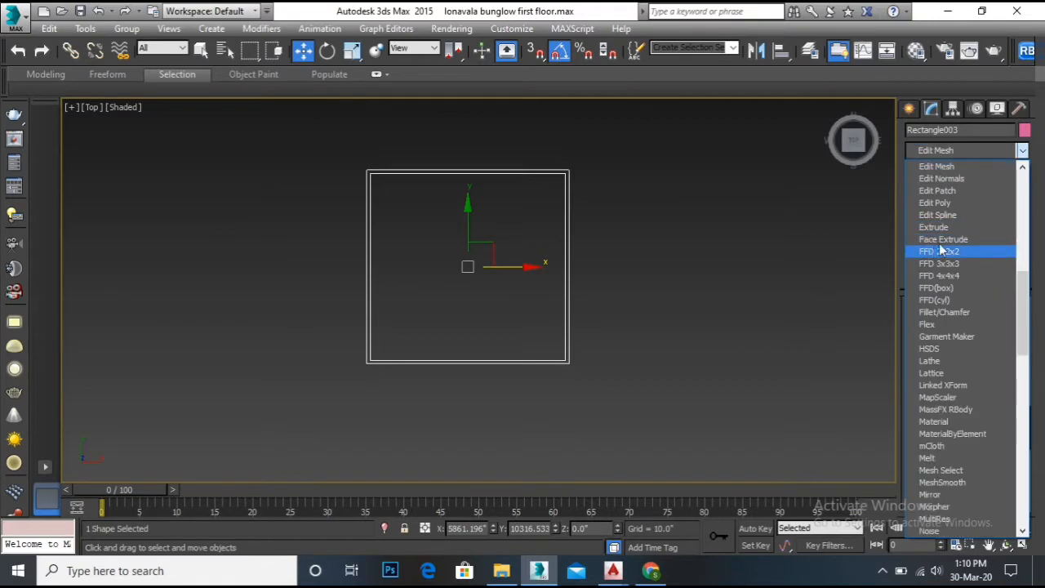
{"action": "left_click", "coordinate": [939, 226]}
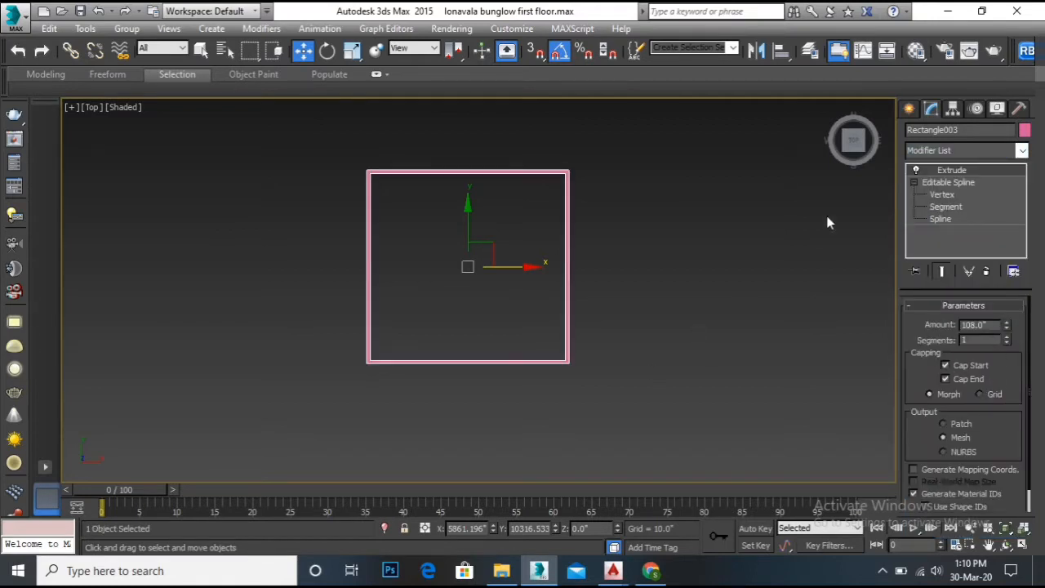
{"action": "left_click", "coordinate": [1005, 544]}
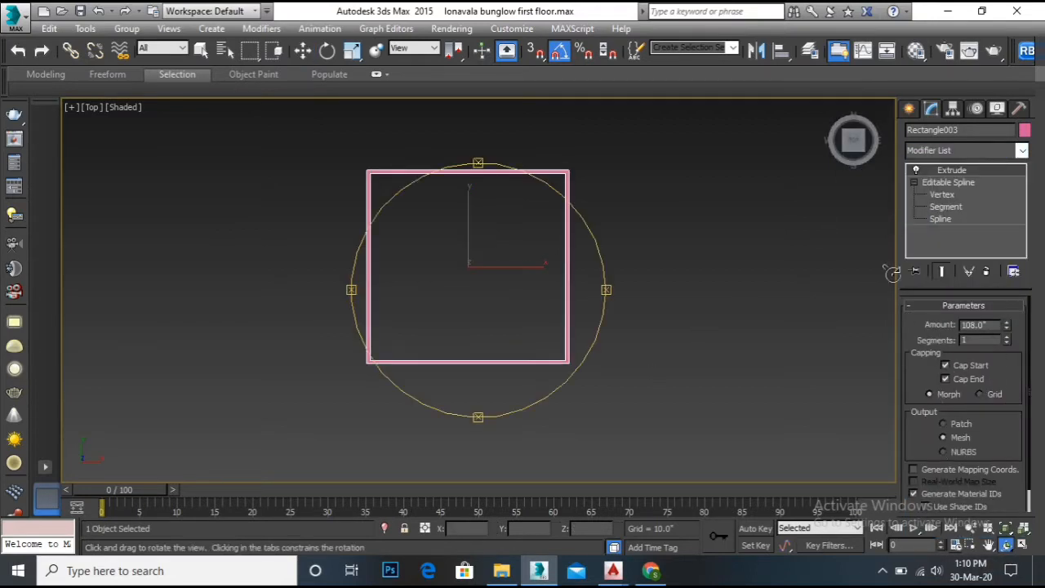
{"action": "left_click_drag", "start_coordinate": [492, 329], "coordinate": [529, 280]}
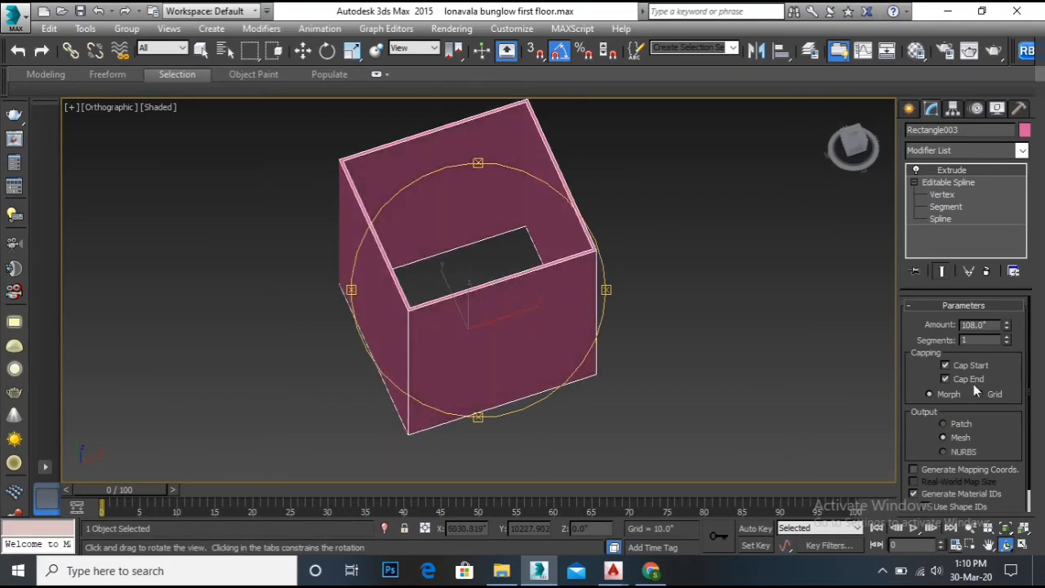
Try an Extrude amount of 9 inches on the frame, then set it to 6 inches
{"action": "double_click", "coordinate": [979, 325]}
{"action": "type", "text": "9"}
{"action": "key", "text": "Return"}
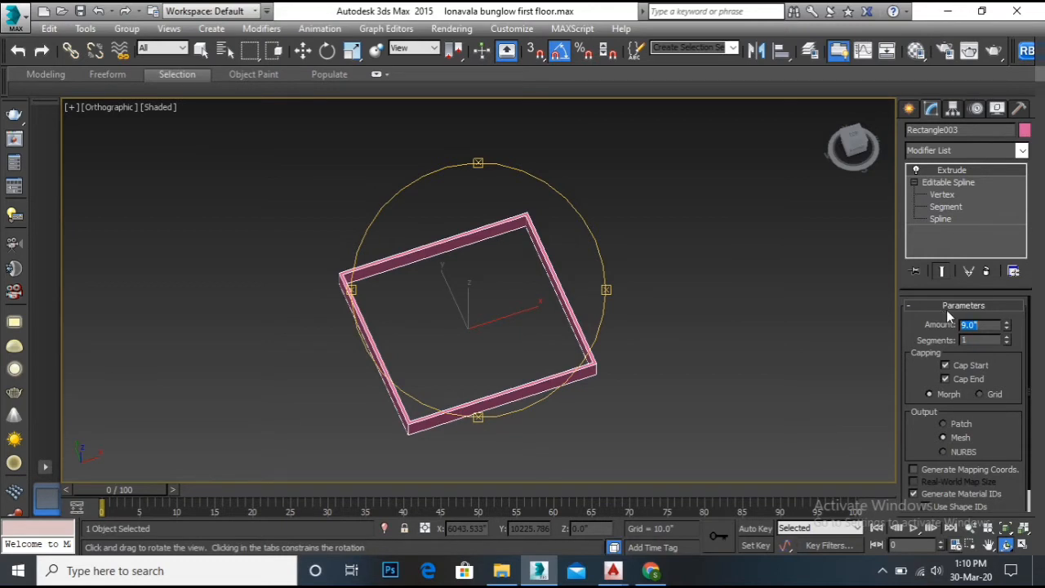
{"action": "key", "text": "Return"}
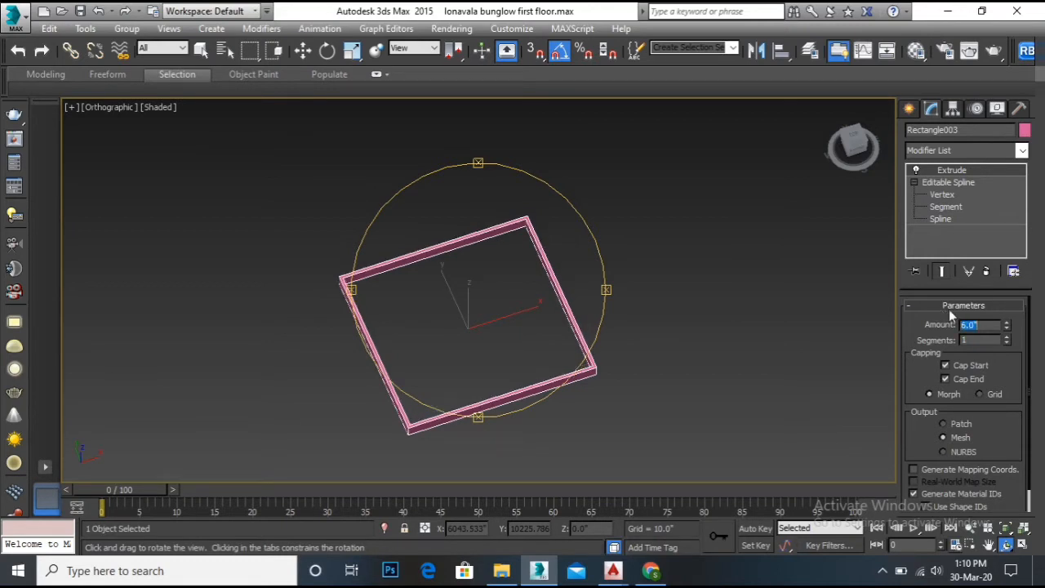
{"action": "scroll", "coordinate": [502, 413], "scroll_direction": "up", "scroll_amount": 3}
{"action": "scroll", "coordinate": [479, 394], "scroll_direction": "down", "scroll_amount": 2}
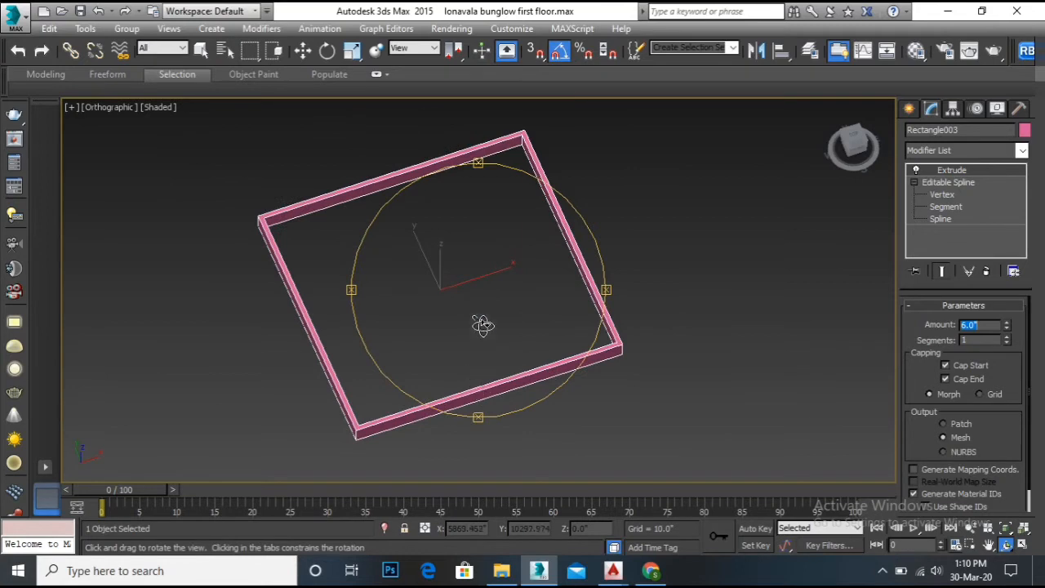
In the Top view, create a box 89 by 93 inches and 0.01 inches high, snapped between the frame's opposite inner corners
{"action": "left_click", "coordinate": [910, 109]}
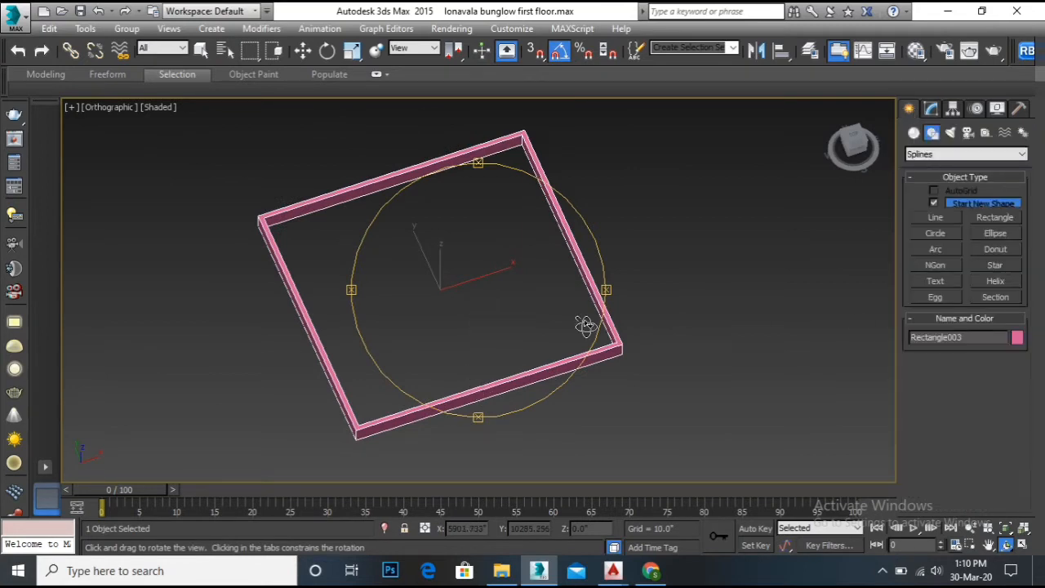
{"action": "key", "text": "t"}
{"action": "scroll", "coordinate": [586, 328], "scroll_direction": "down", "scroll_amount": 3}
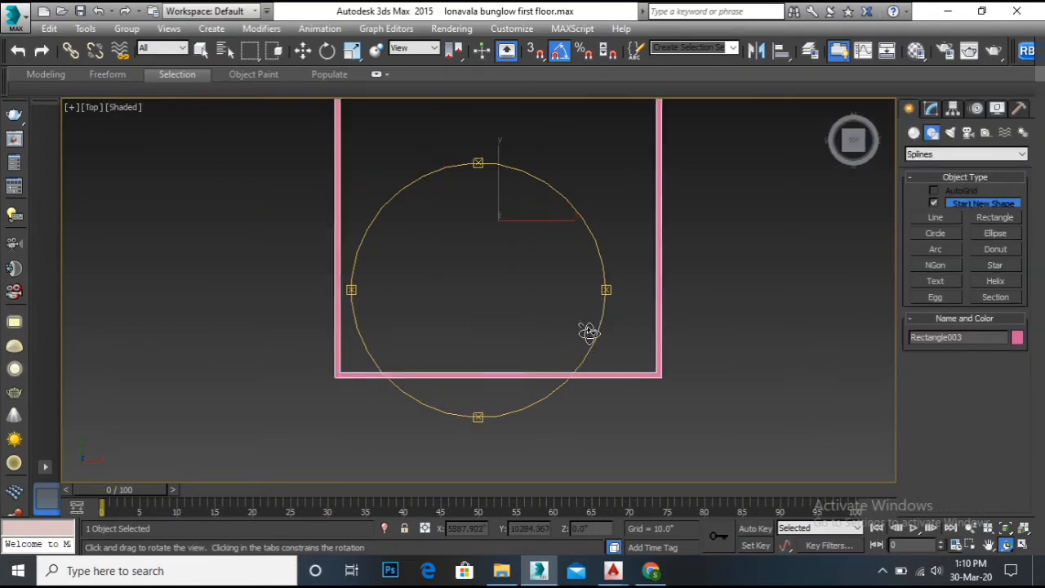
{"action": "key", "text": "w"}
{"action": "scroll", "coordinate": [586, 349], "scroll_direction": "down", "scroll_amount": 2}
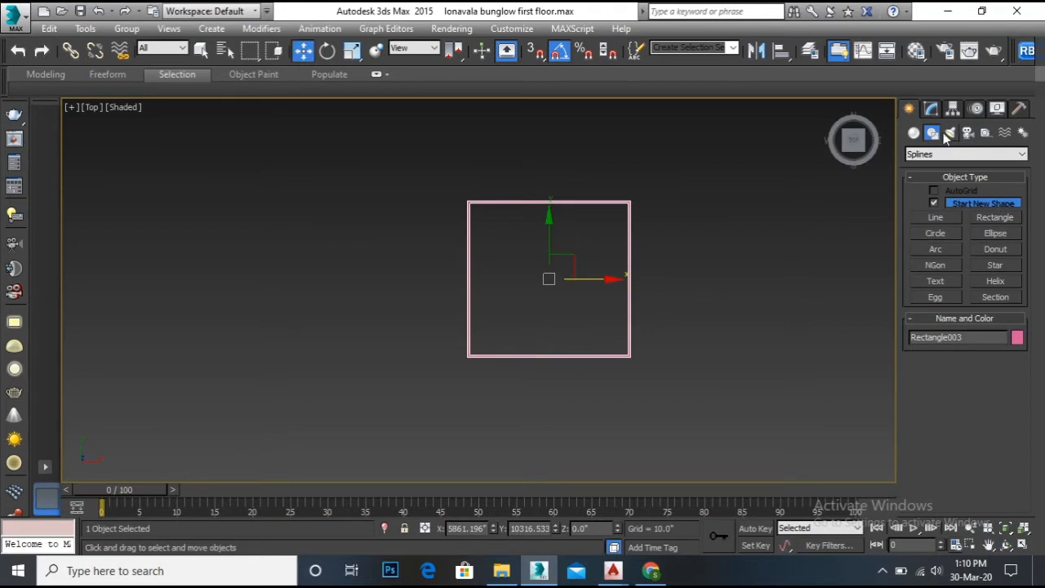
{"action": "left_click", "coordinate": [913, 132]}
{"action": "left_click", "coordinate": [936, 205]}
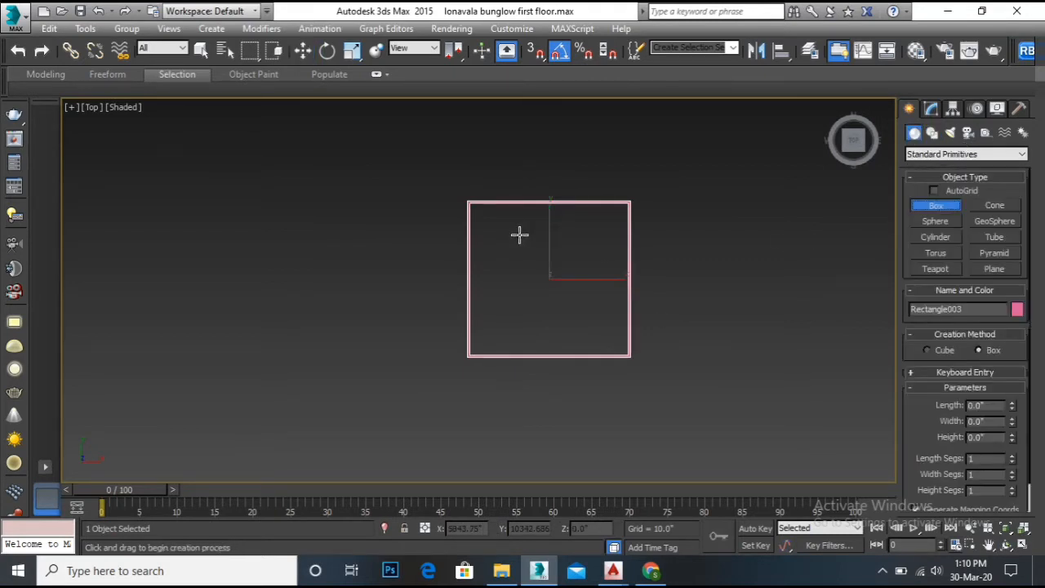
{"action": "key", "text": "s"}
{"action": "scroll", "coordinate": [493, 220], "scroll_direction": "up", "scroll_amount": 1}
{"action": "scroll", "coordinate": [444, 199], "scroll_direction": "up", "scroll_amount": 2}
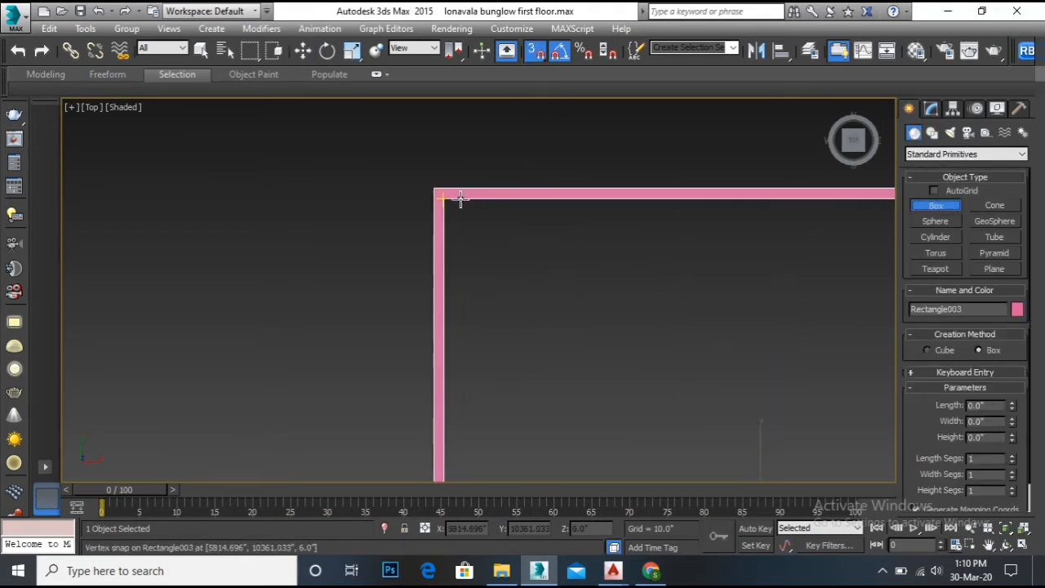
{"action": "left_click_drag", "start_coordinate": [445, 199], "coordinate": [753, 422]}
{"action": "scroll", "coordinate": [586, 302], "scroll_direction": "down", "scroll_amount": 5}
{"action": "scroll", "coordinate": [630, 373], "scroll_direction": "up", "scroll_amount": 4}
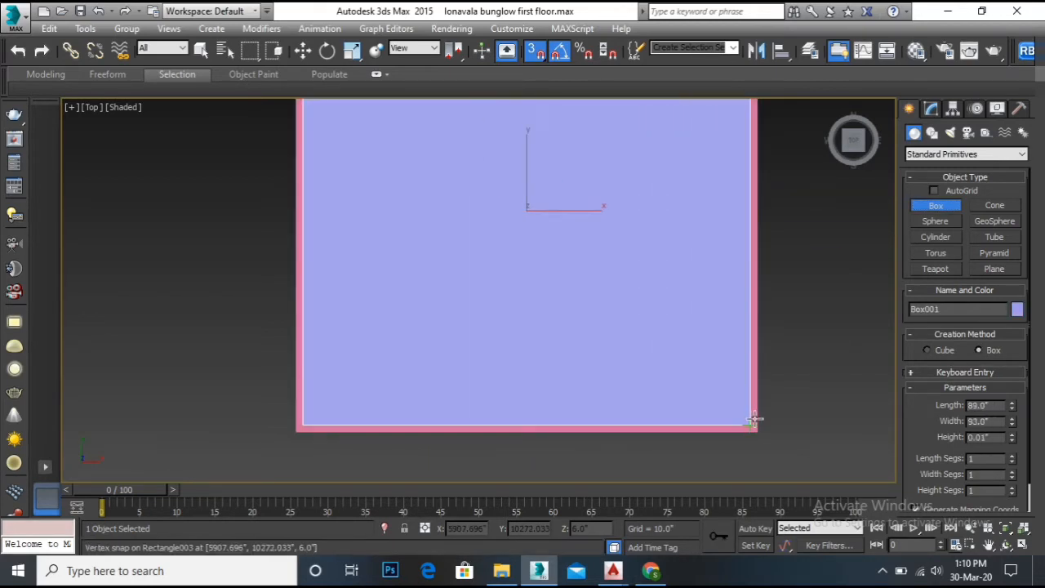
{"action": "key", "text": "w"}
{"action": "scroll", "coordinate": [488, 351], "scroll_direction": "down", "scroll_amount": 3}
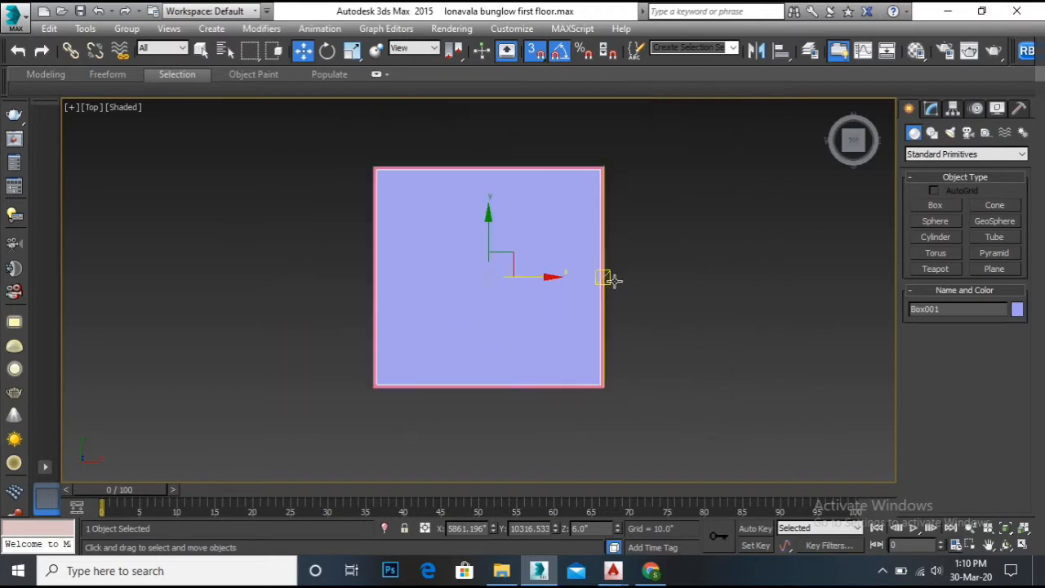
Divide the box into vertical thirds by setting its width segments to 3, keeping length segments at 1
{"action": "left_click", "coordinate": [932, 110]}
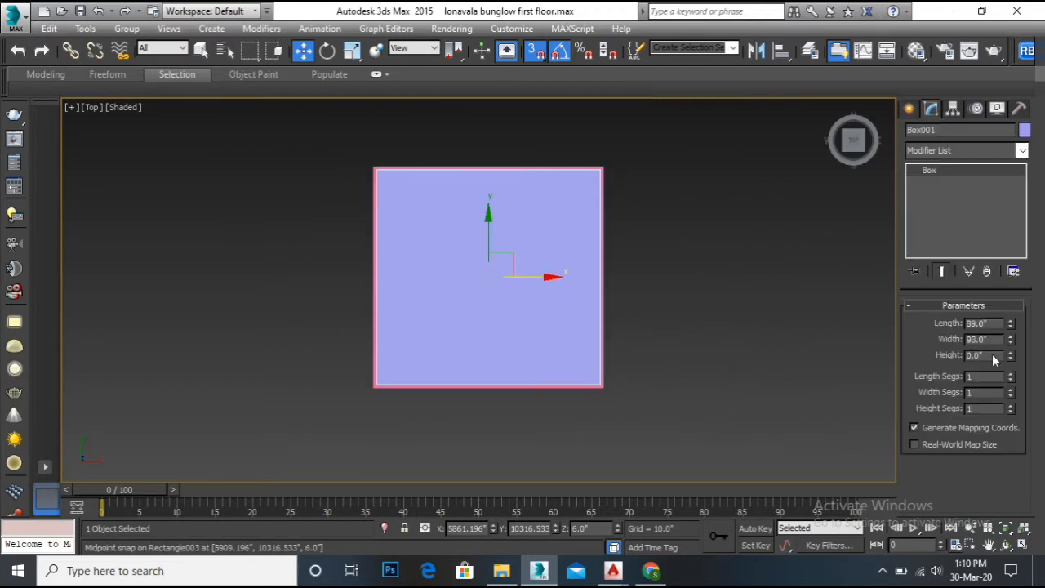
{"action": "left_click", "coordinate": [1010, 375]}
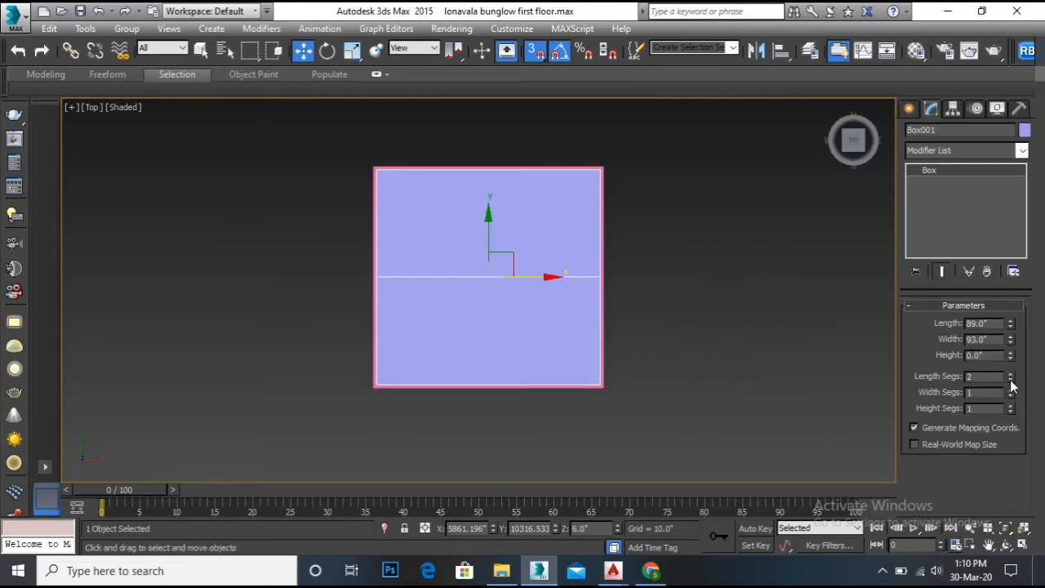
{"action": "left_click", "coordinate": [1011, 380]}
{"action": "left_click", "coordinate": [1011, 389]}
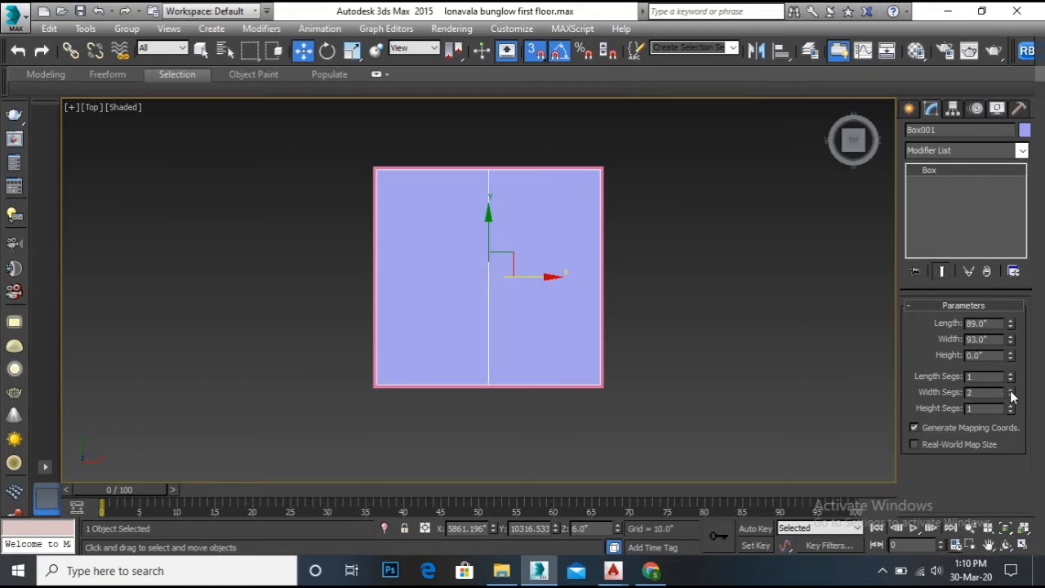
{"action": "left_click", "coordinate": [1010, 391]}
{"action": "scroll", "coordinate": [437, 249], "scroll_direction": "up", "scroll_amount": 1}
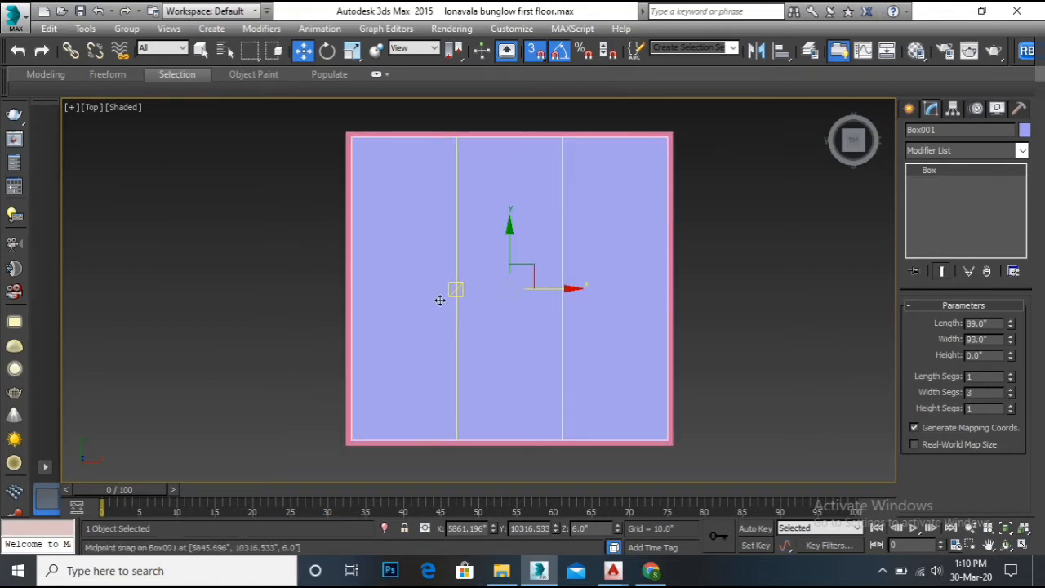
In wireframe display, draw a rectangle 89 by 31 inches snapped to the corners of the box's left third
{"action": "key", "text": "F3"}
{"action": "left_click", "coordinate": [908, 108]}
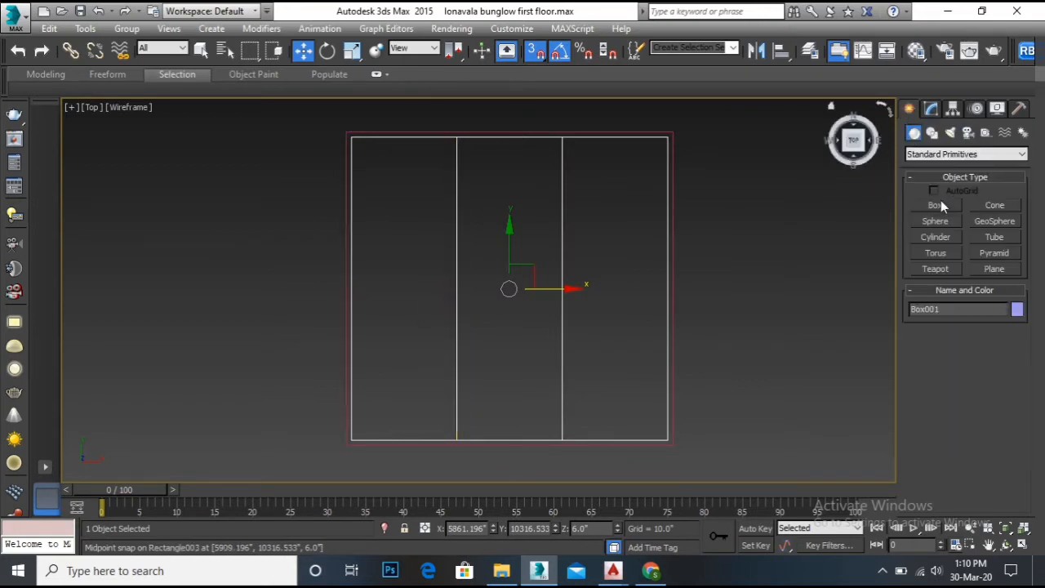
{"action": "left_click", "coordinate": [931, 132]}
{"action": "left_click", "coordinate": [988, 219]}
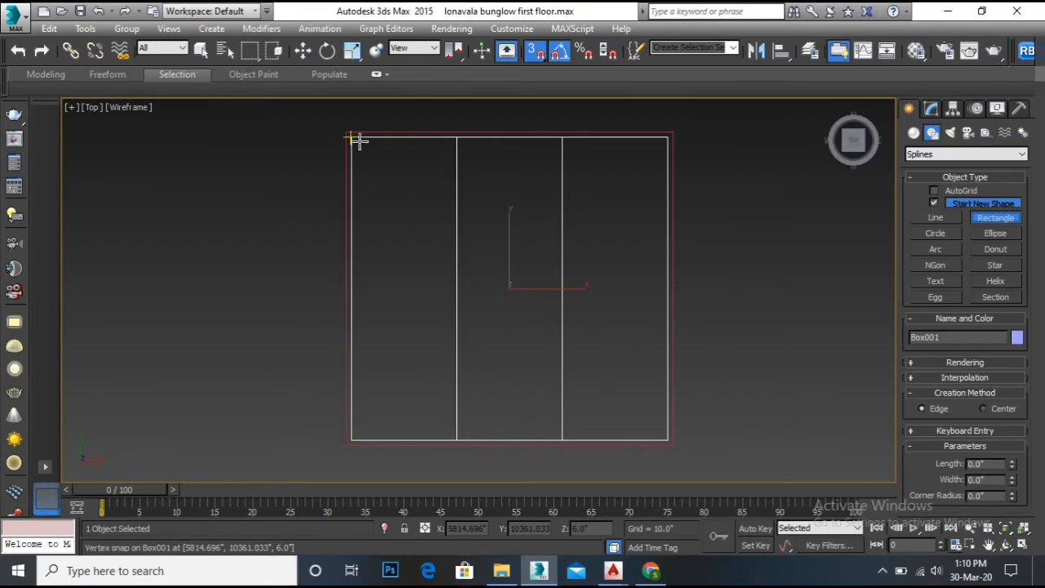
{"action": "left_click_drag", "start_coordinate": [351, 137], "coordinate": [457, 439]}
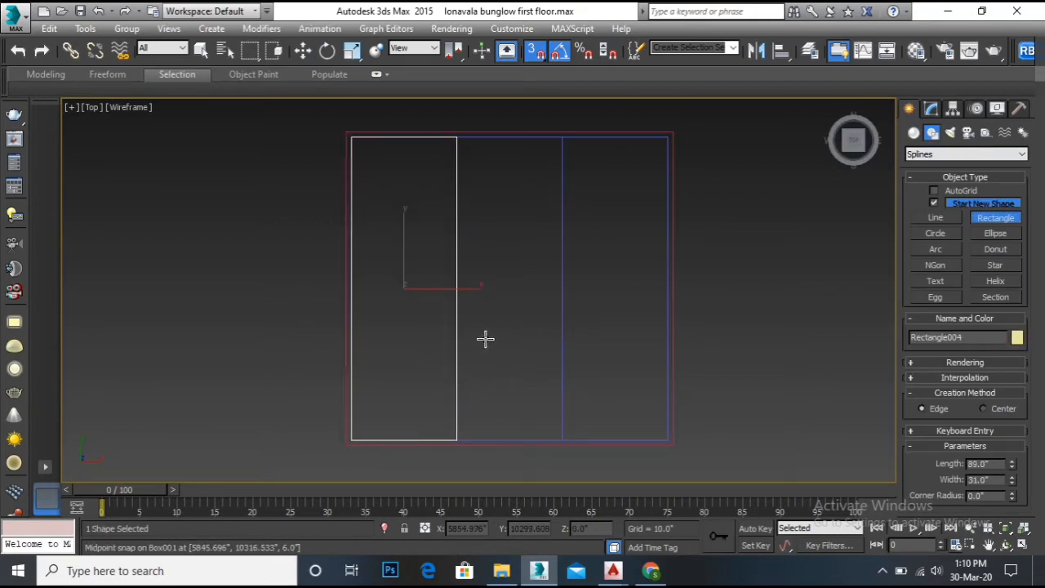
Convert the new rectangle to an Editable Spline and outline its spline inward by 2 inches
{"action": "left_click", "coordinate": [933, 111]}
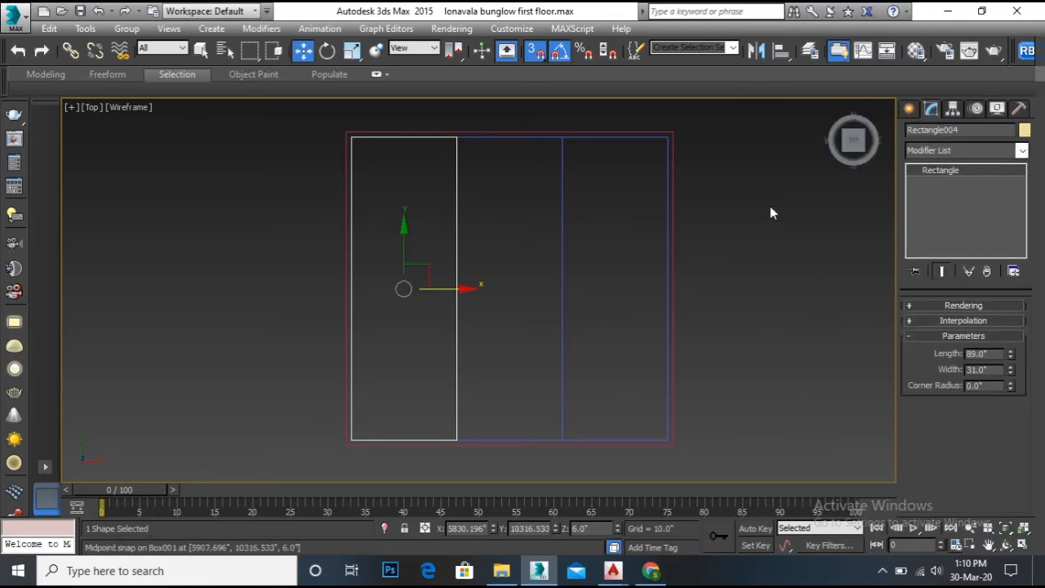
{"action": "right_click", "coordinate": [427, 205]}
{"action": "mouse_move", "coordinate": [574, 347]}
{"action": "left_click", "coordinate": [631, 358]}
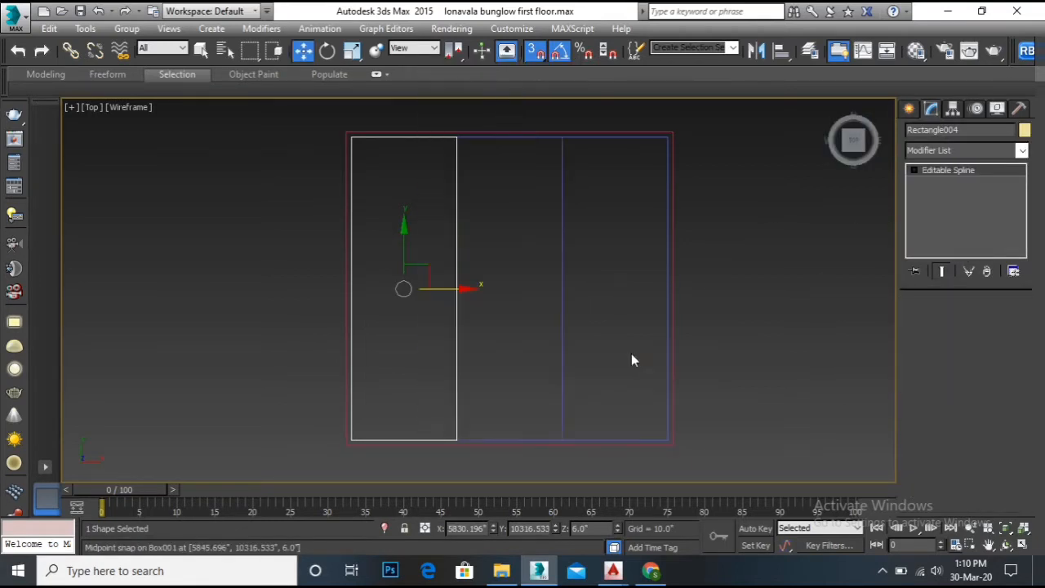
{"action": "left_click", "coordinate": [915, 170]}
{"action": "left_click", "coordinate": [942, 206]}
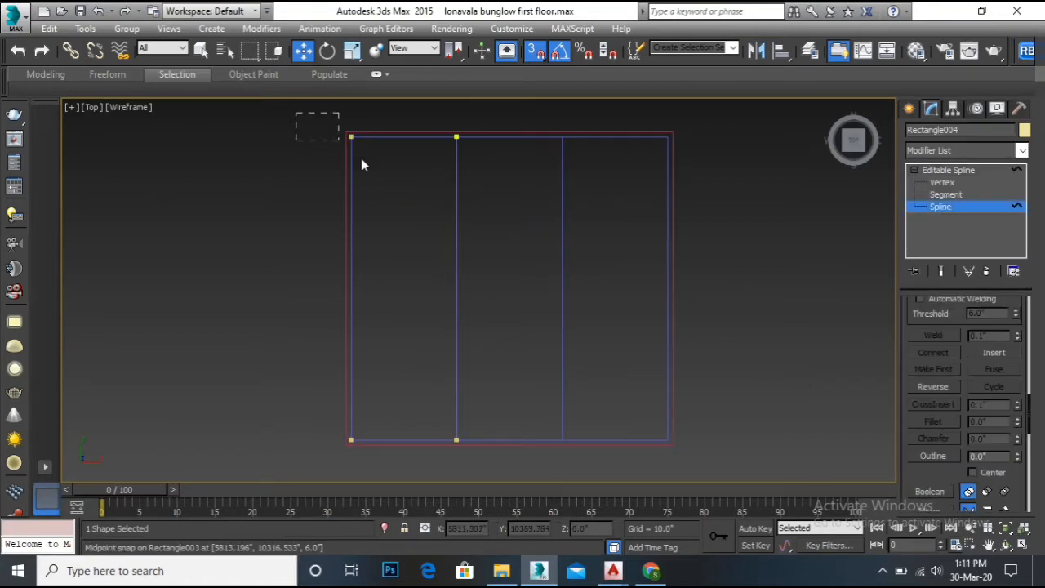
{"action": "left_click_drag", "start_coordinate": [363, 164], "coordinate": [548, 453]}
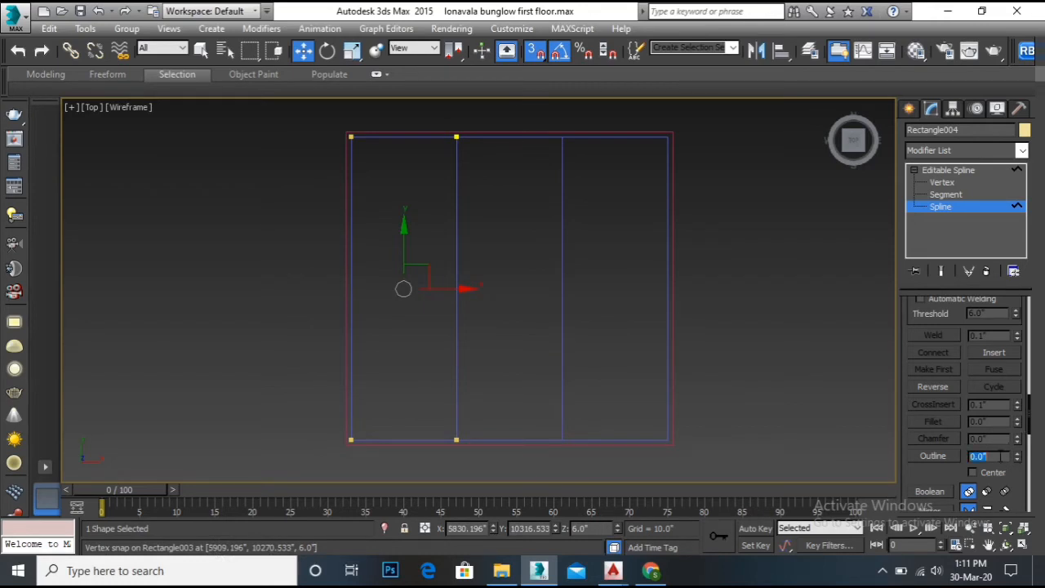
{"action": "key", "text": "Return"}
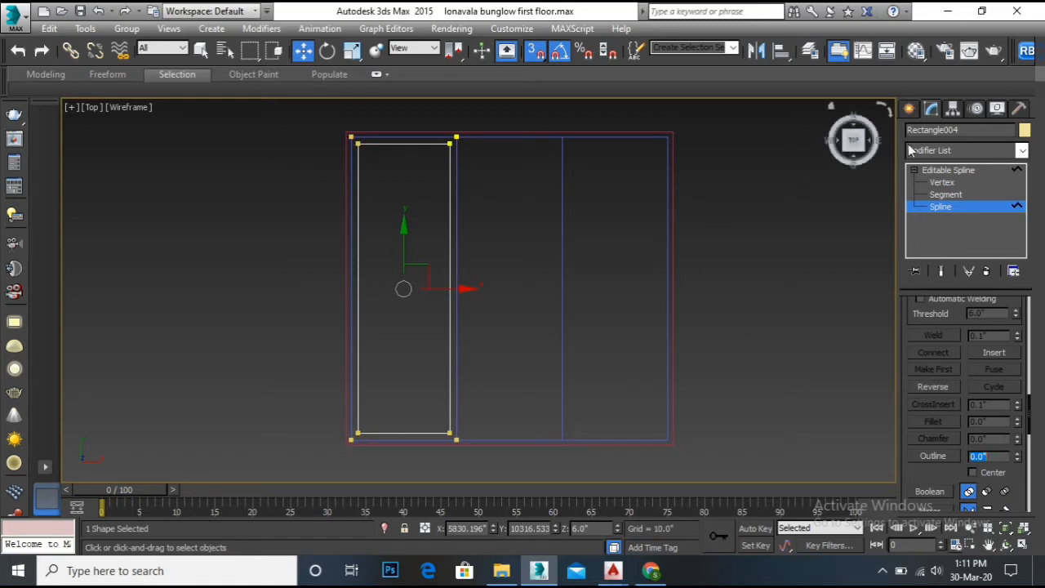
Apply the Extrude modifier to the outlined narrow rectangle
{"action": "left_click", "coordinate": [909, 109]}
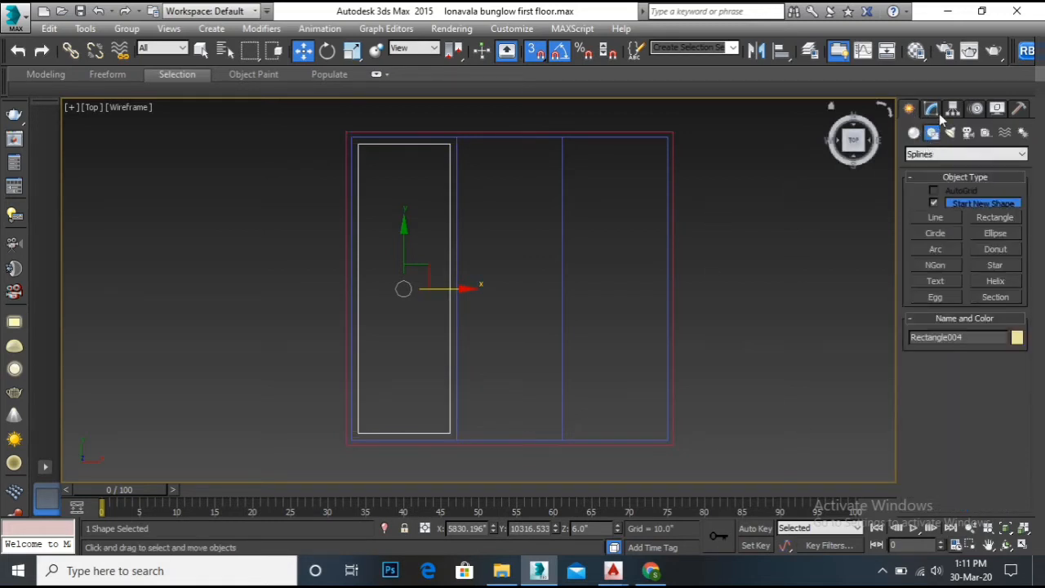
{"action": "left_click", "coordinate": [931, 109]}
{"action": "left_click", "coordinate": [943, 150]}
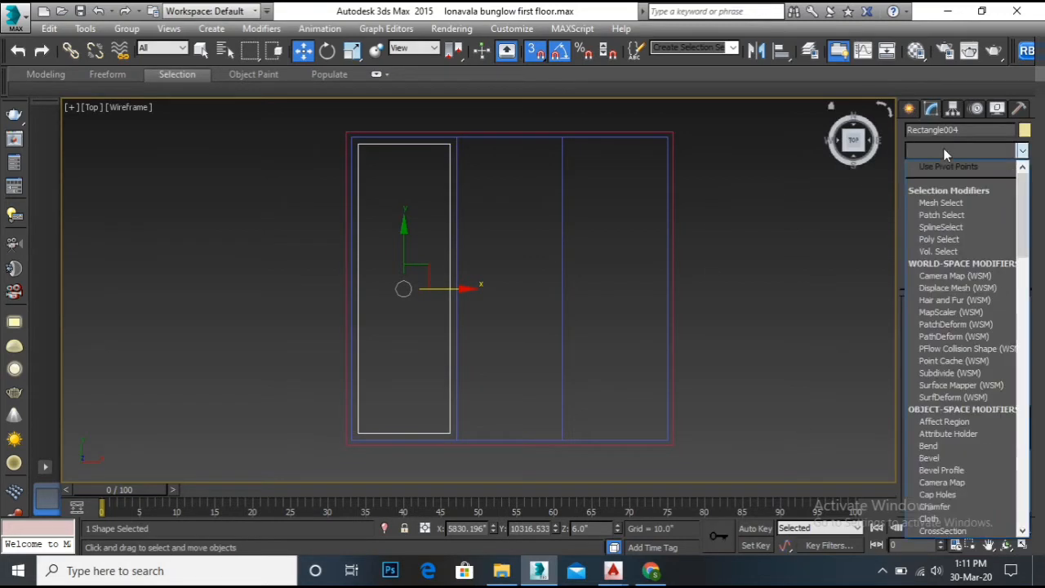
{"action": "key", "text": "e"}
{"action": "left_click", "coordinate": [945, 229]}
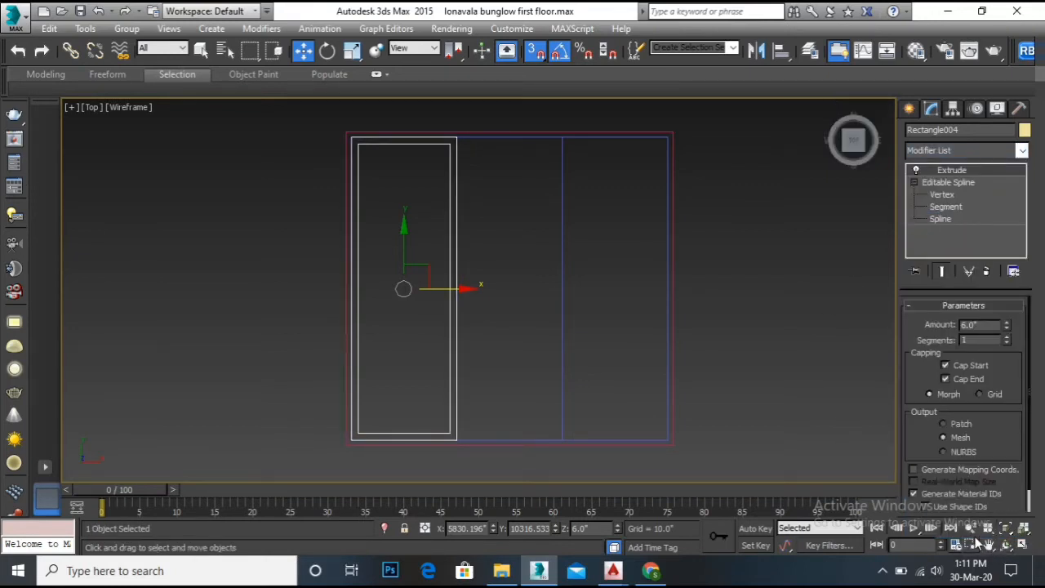
View the model shaded at an angle and set the narrow frame's Extrude amount to 1 inch
{"action": "left_click", "coordinate": [1006, 545]}
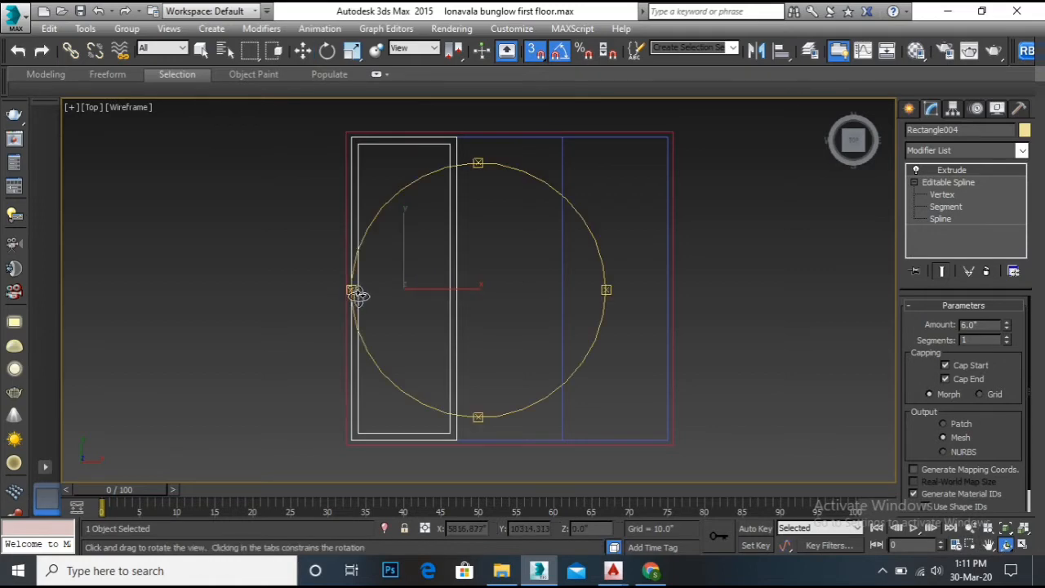
{"action": "left_click_drag", "start_coordinate": [357, 296], "coordinate": [503, 248]}
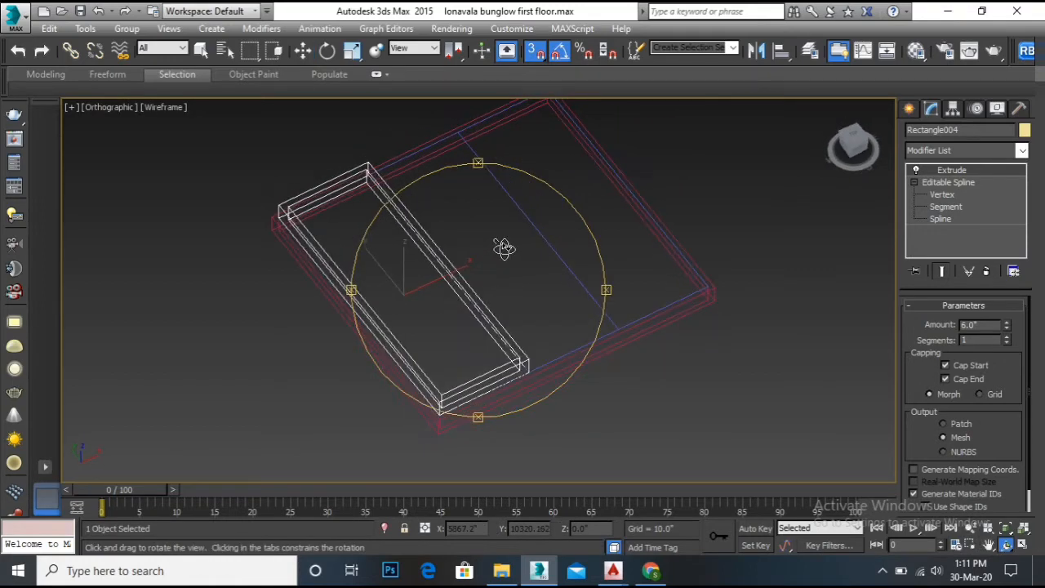
{"action": "key", "text": "F3"}
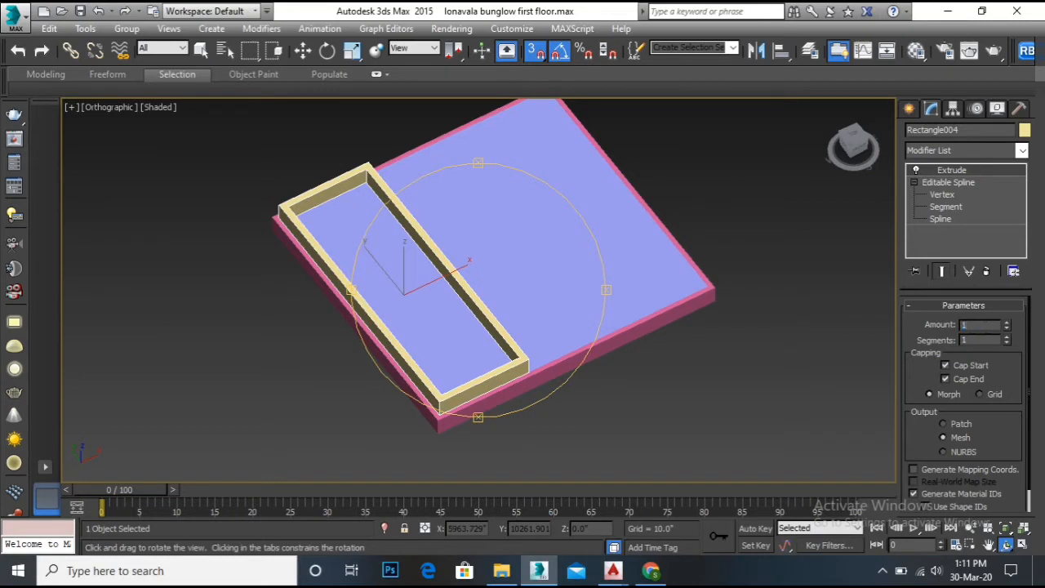
{"action": "key", "text": "Return"}
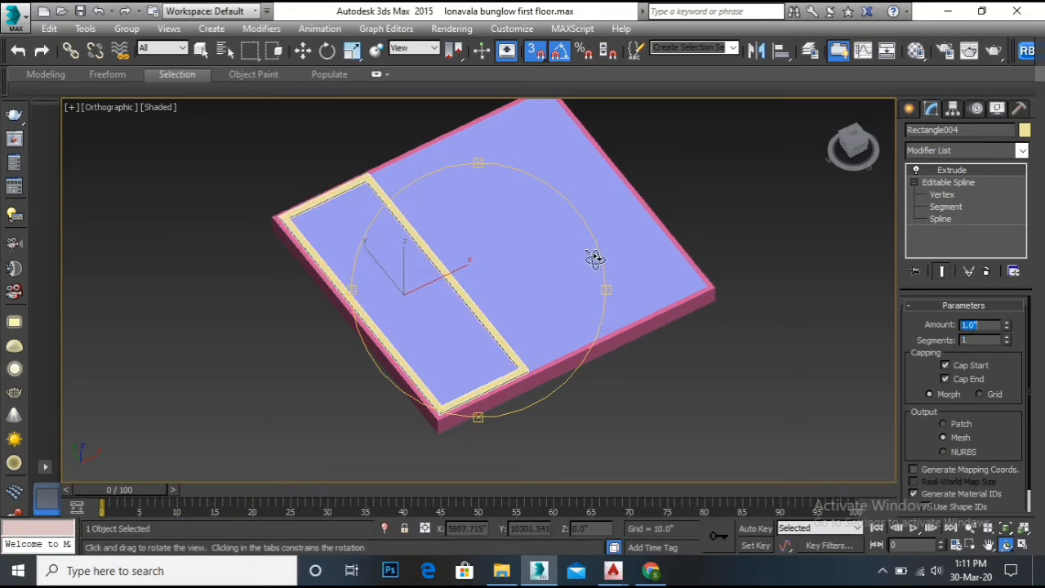
{"action": "left_click", "coordinate": [600, 346]}
Delete the thin segmented box that fills the outer frame's opening
{"action": "left_click", "coordinate": [909, 109]}
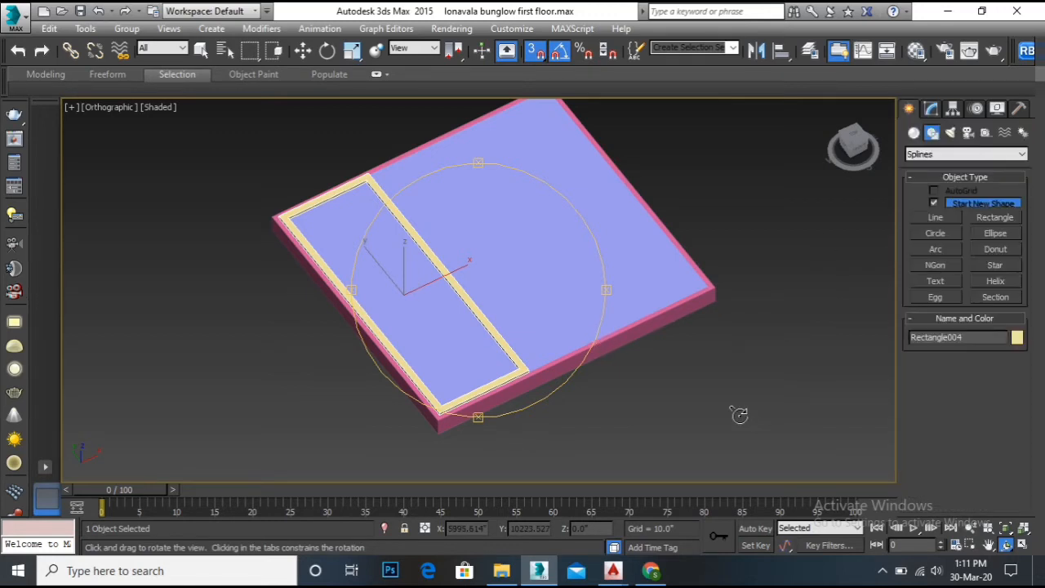
{"action": "key", "text": "w"}
{"action": "left_click", "coordinate": [537, 291]}
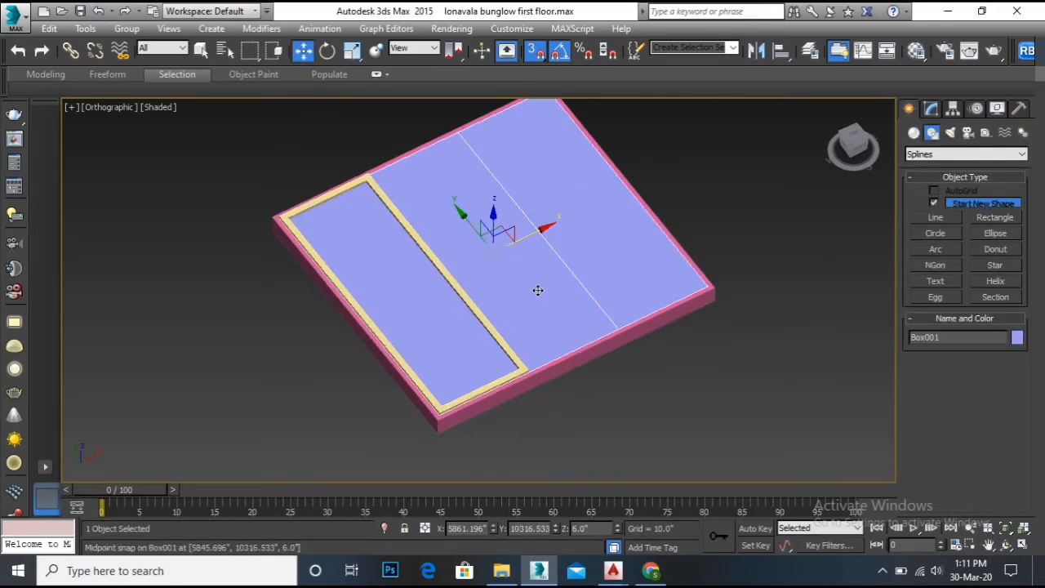
{"action": "key", "text": "Delete"}
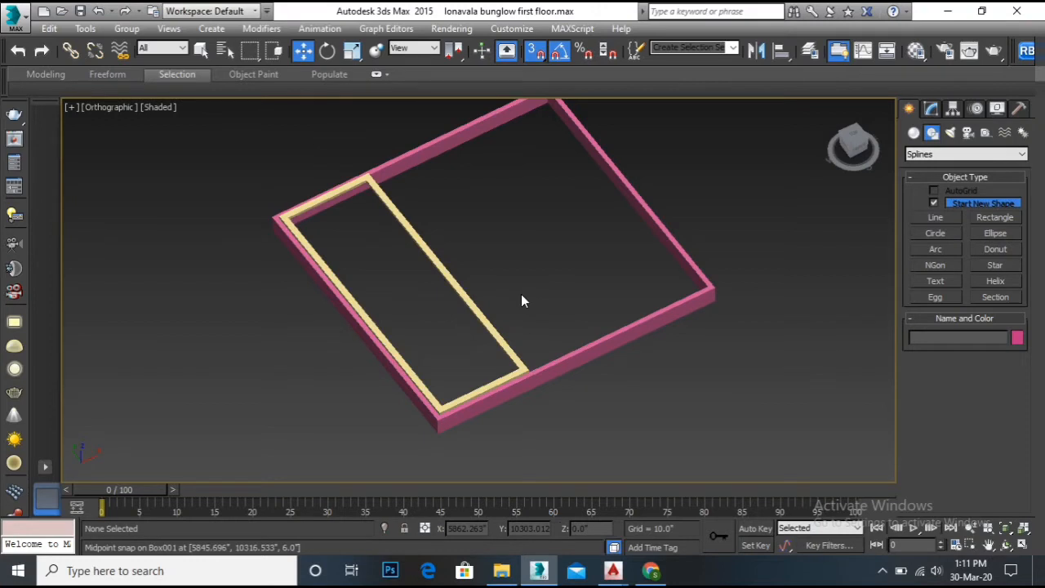
Select the narrow inner frame and show it in the Top view in wireframe display
{"action": "left_click", "coordinate": [446, 272]}
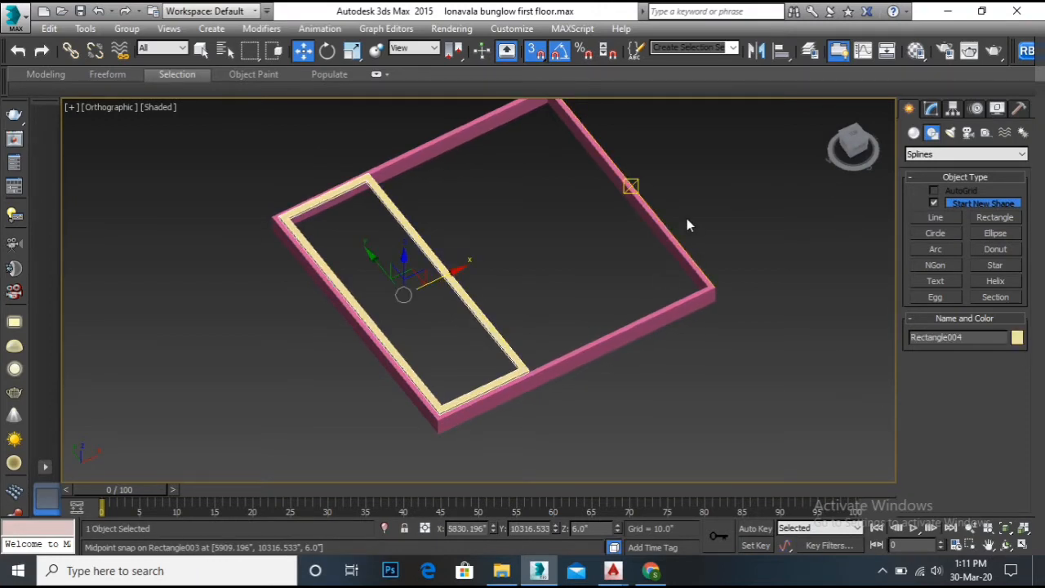
{"action": "key", "text": "t"}
{"action": "scroll", "coordinate": [547, 314], "scroll_direction": "down", "scroll_amount": 3}
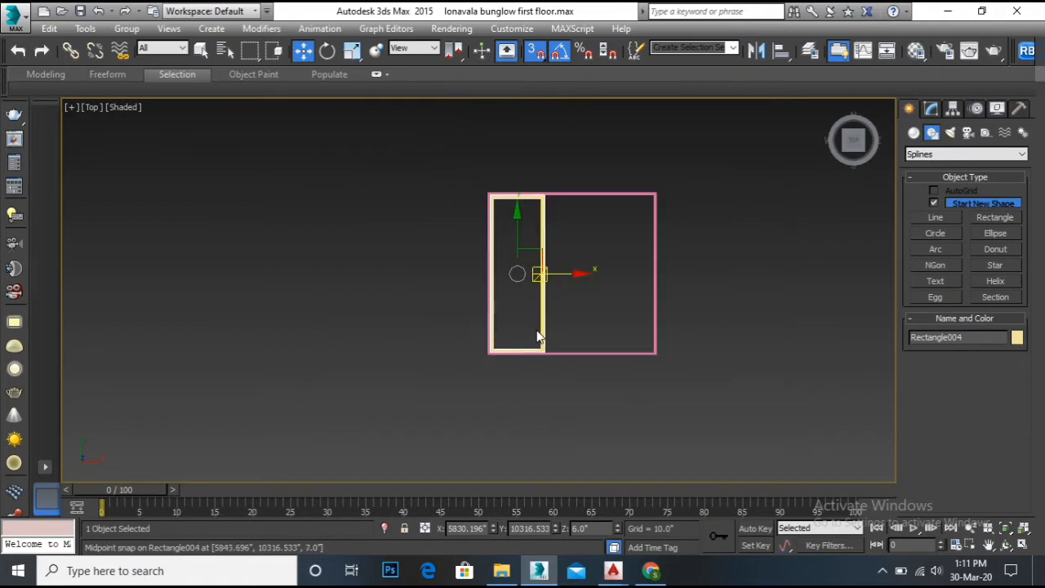
{"action": "scroll", "coordinate": [555, 271], "scroll_direction": "up", "scroll_amount": 2}
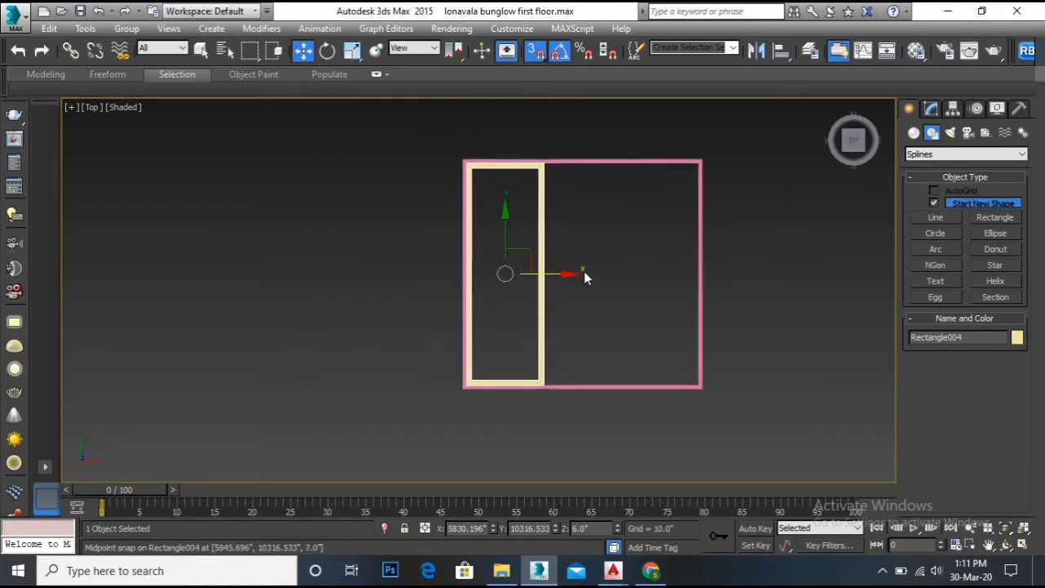
{"action": "key", "text": "F3"}
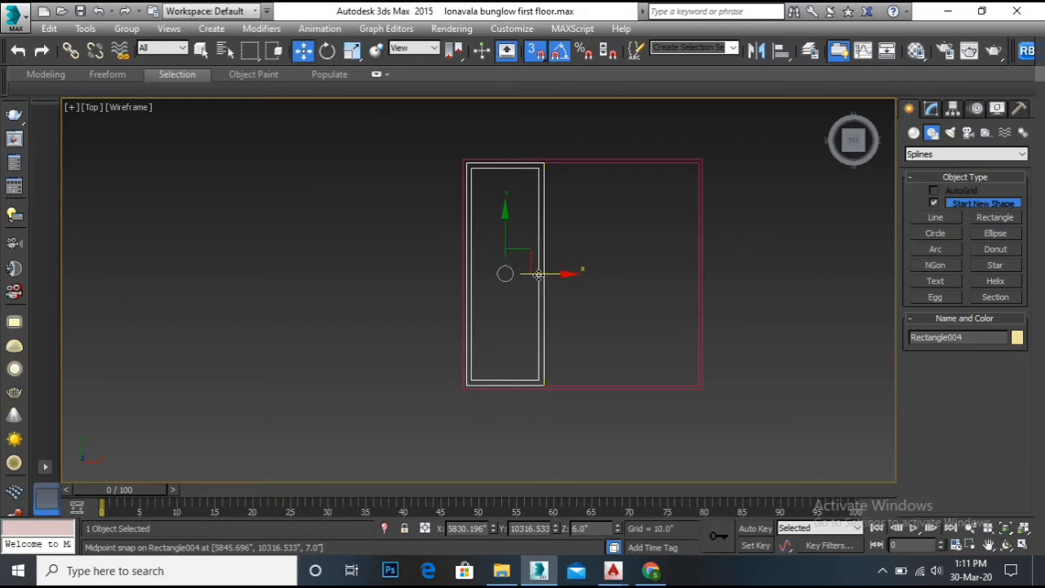
{"action": "key", "text": "s"}
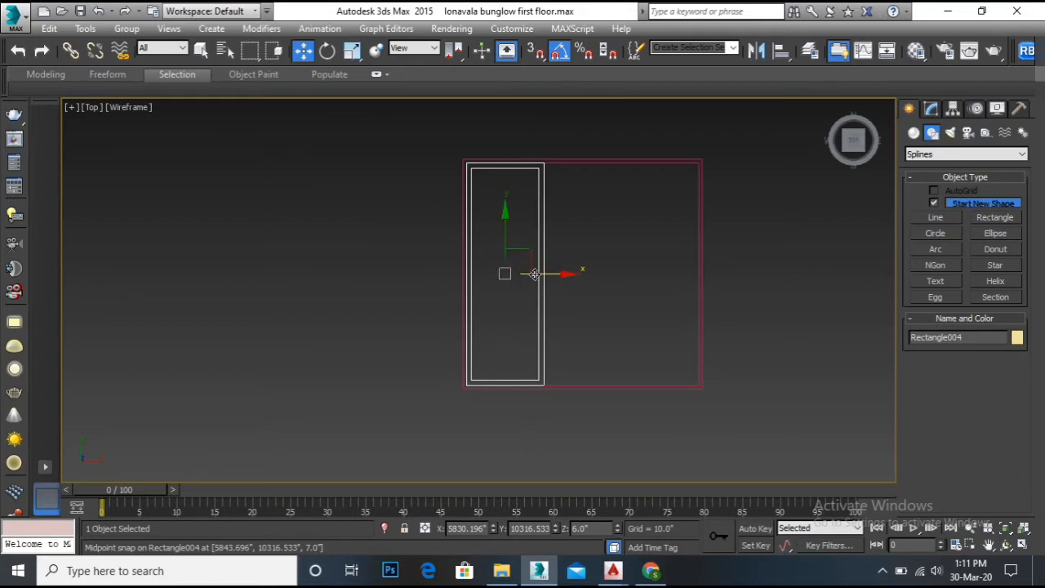
{"action": "left_click_drag", "start_coordinate": [544, 275], "coordinate": [626, 274], "text": "shift"}
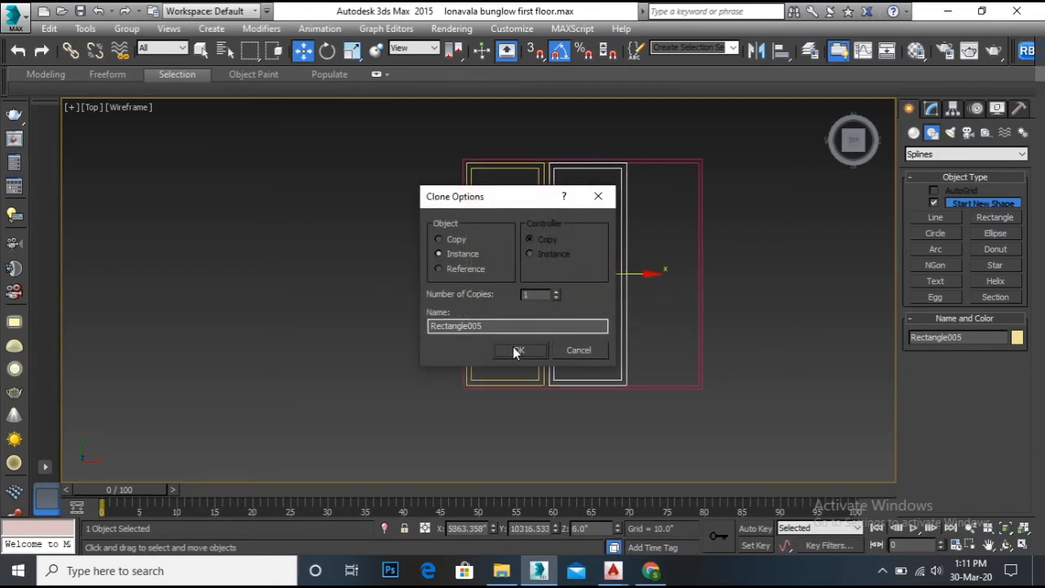
{"action": "left_click", "coordinate": [586, 351]}
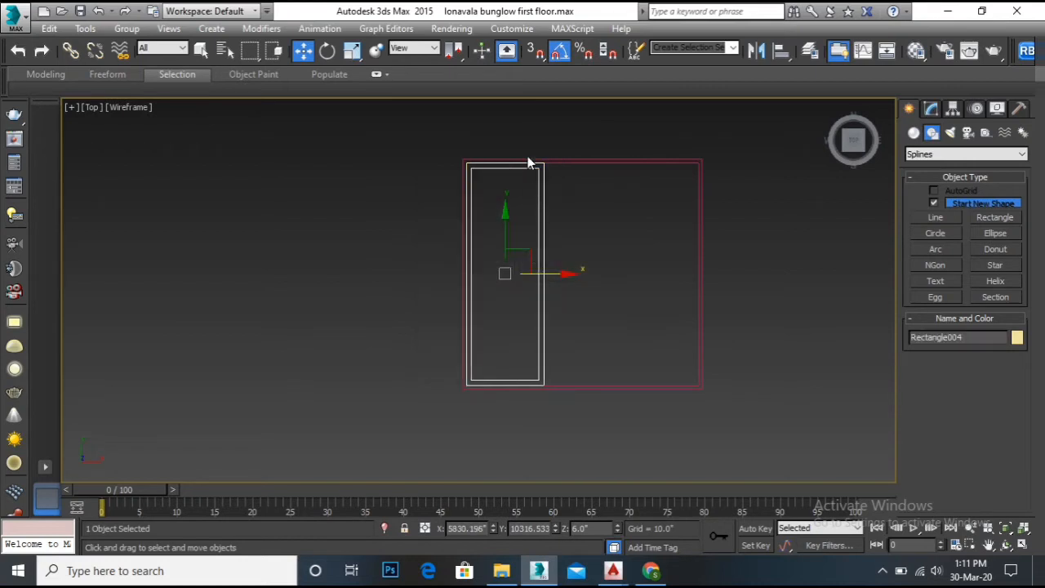
{"action": "scroll", "coordinate": [527, 160], "scroll_direction": "up", "scroll_amount": 4}
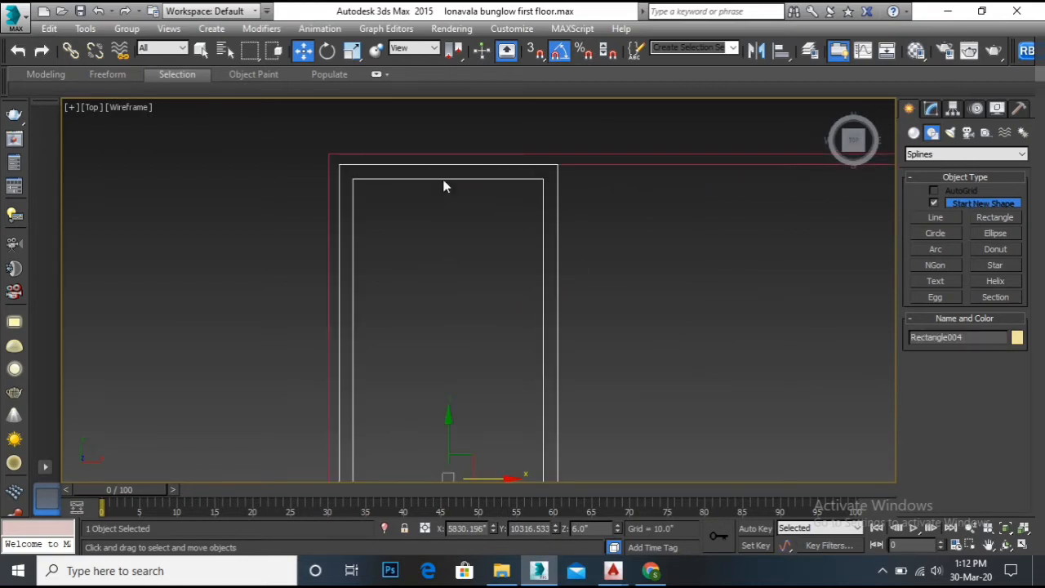
{"action": "scroll", "coordinate": [444, 181], "scroll_direction": "down", "scroll_amount": 3}
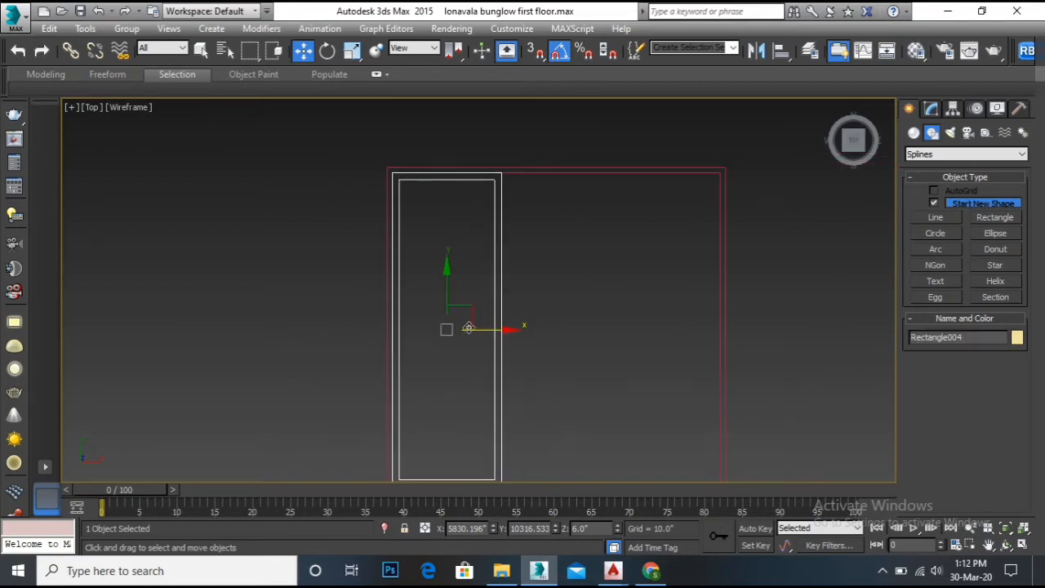
{"action": "key", "text": "s"}
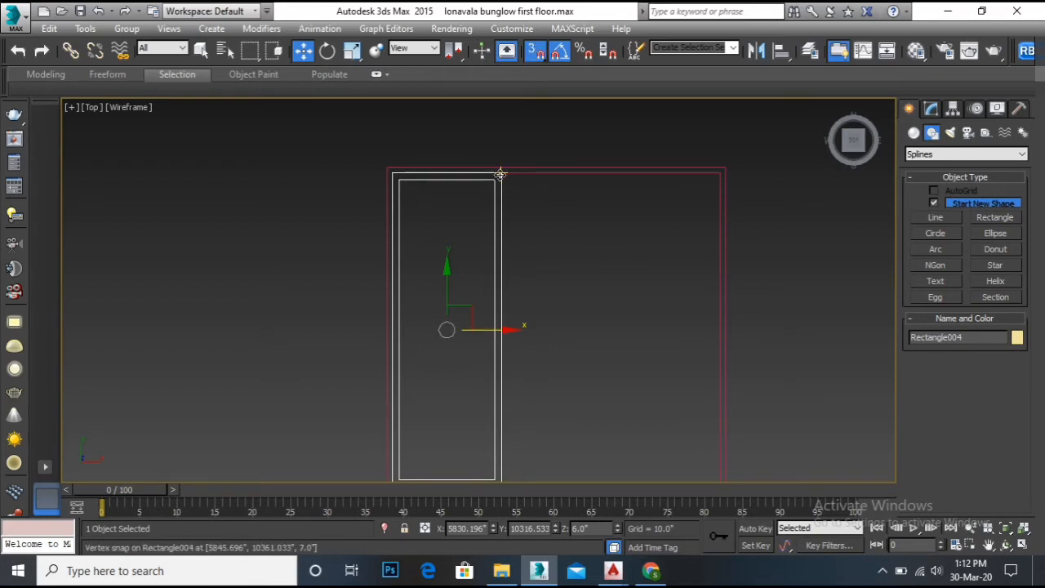
Clone the narrow frame twice as instances, snapping one into the opening's right third and the other into the middle third
{"action": "left_click_drag", "start_coordinate": [501, 174], "coordinate": [718, 172], "text": "shift"}
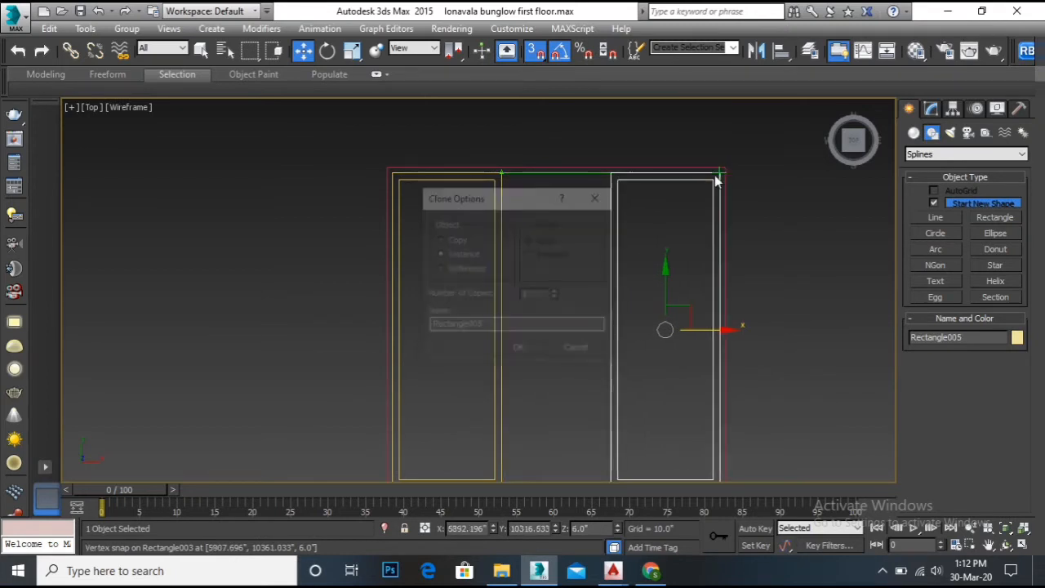
{"action": "left_click", "coordinate": [519, 351]}
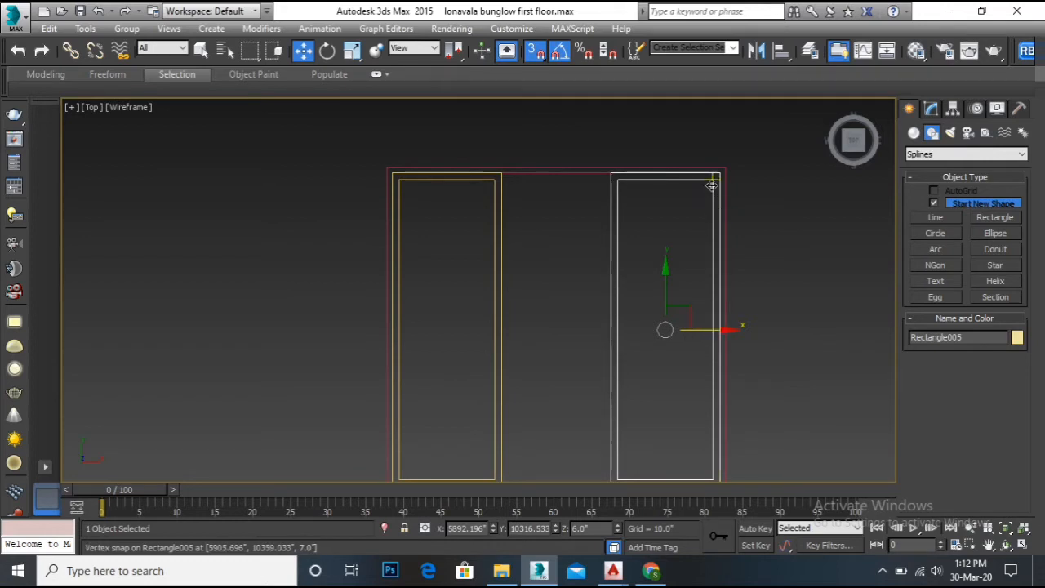
{"action": "left_click_drag", "start_coordinate": [718, 174], "coordinate": [609, 181], "text": "shift"}
{"action": "left_click", "coordinate": [521, 349]}
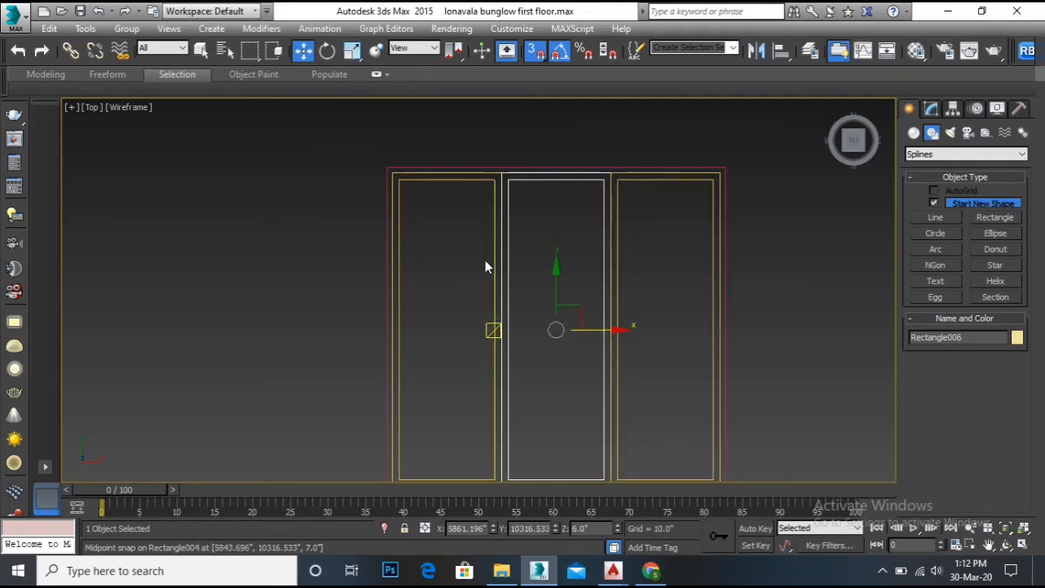
In the Front view, lower the middle panel frame to about Z 5.07 inches so it steps down below the left one
{"action": "scroll", "coordinate": [484, 261], "scroll_direction": "down", "scroll_amount": 3}
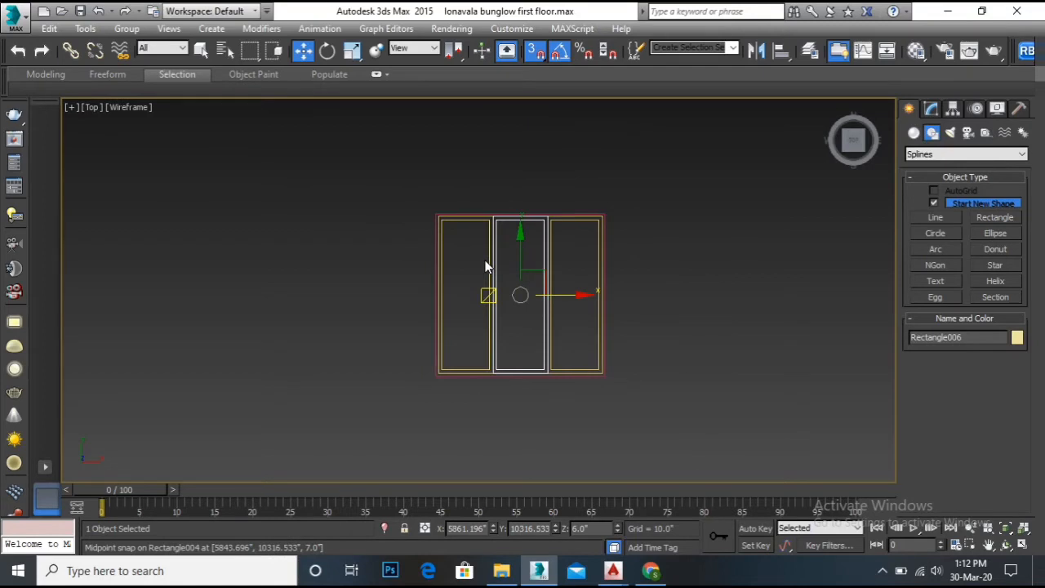
{"action": "left_click", "coordinate": [849, 160]}
{"action": "scroll", "coordinate": [532, 303], "scroll_direction": "up", "scroll_amount": 5}
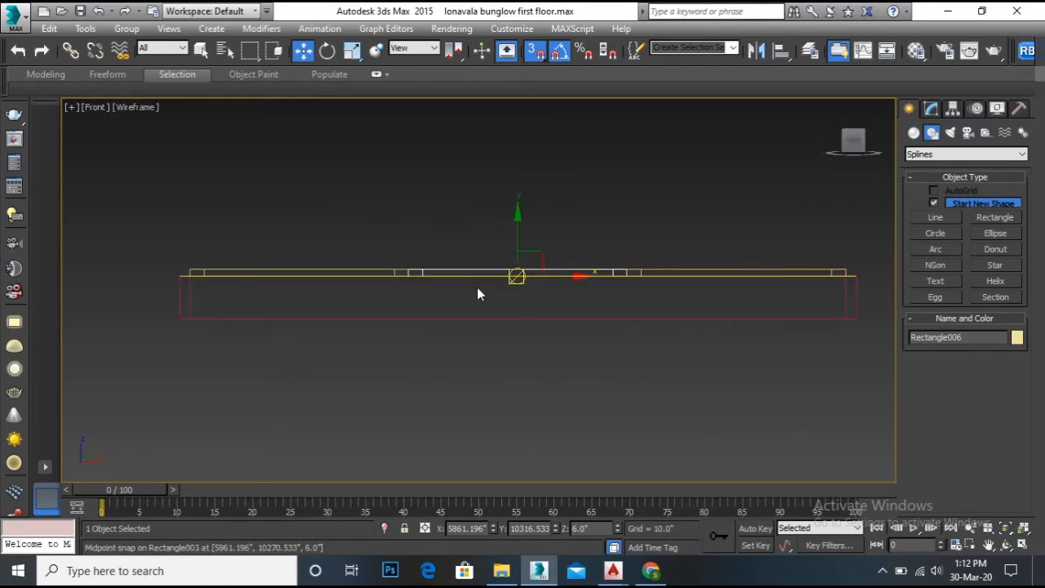
{"action": "left_click_drag", "start_coordinate": [518, 242], "coordinate": [515, 298]}
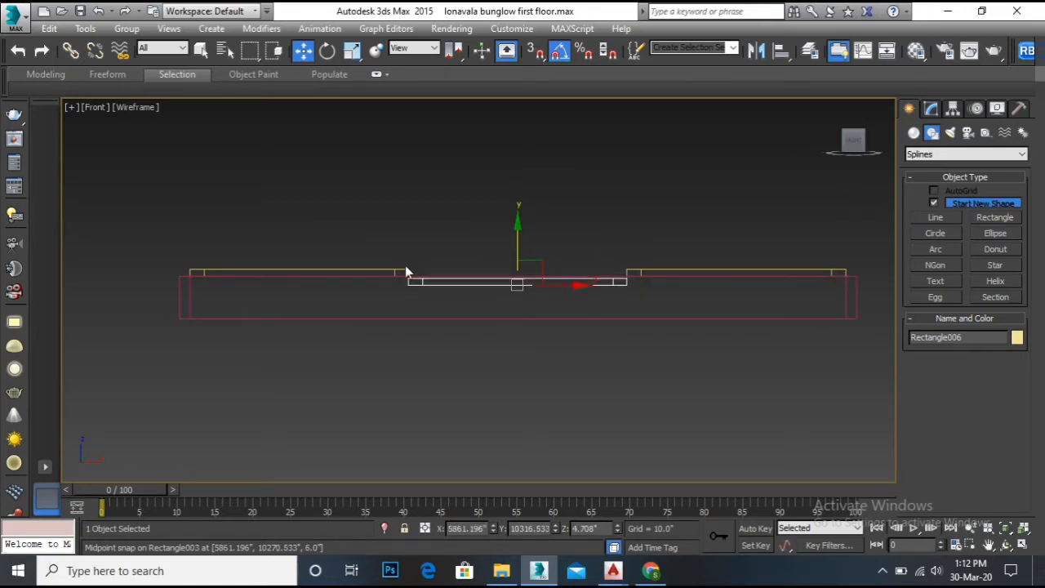
{"action": "scroll", "coordinate": [408, 271], "scroll_direction": "up", "scroll_amount": 5}
{"action": "left_click_drag", "start_coordinate": [456, 291], "coordinate": [438, 265]}
{"action": "scroll", "coordinate": [436, 275], "scroll_direction": "up", "scroll_amount": 5}
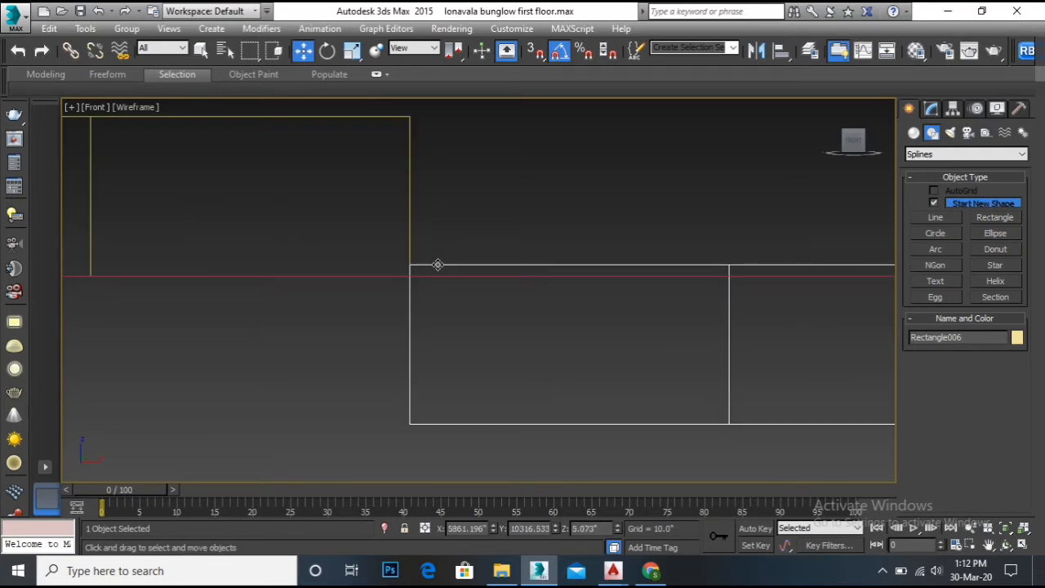
{"action": "scroll", "coordinate": [439, 265], "scroll_direction": "down", "scroll_amount": 6}
{"action": "scroll", "coordinate": [677, 272], "scroll_direction": "up", "scroll_amount": 3}
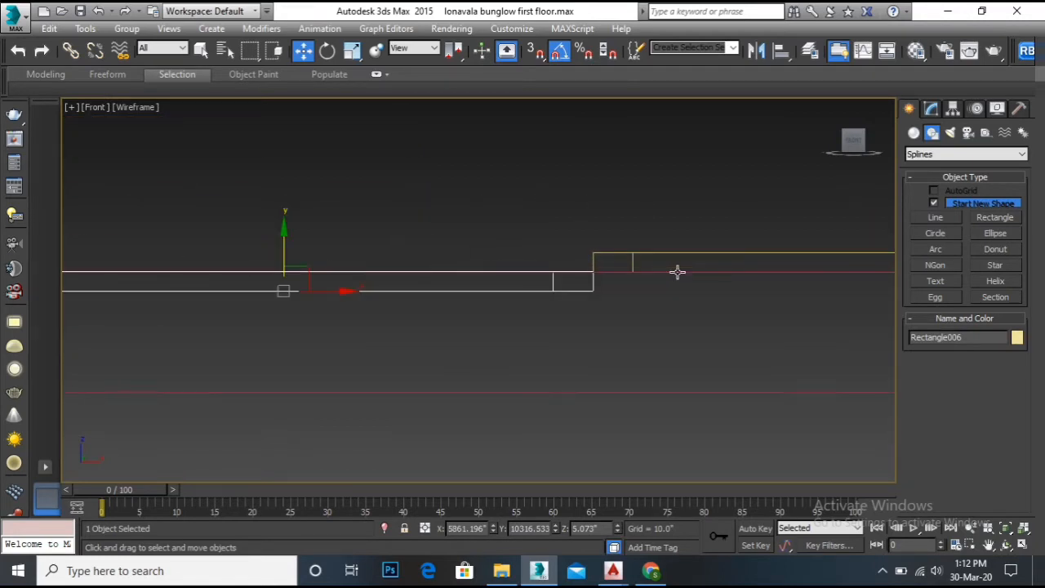
Lower the right panel frame to about Z 4.1 inches so its upper face meets the middle frame's underside
{"action": "left_click", "coordinate": [595, 251]}
{"action": "scroll", "coordinate": [568, 262], "scroll_direction": "down", "scroll_amount": 4}
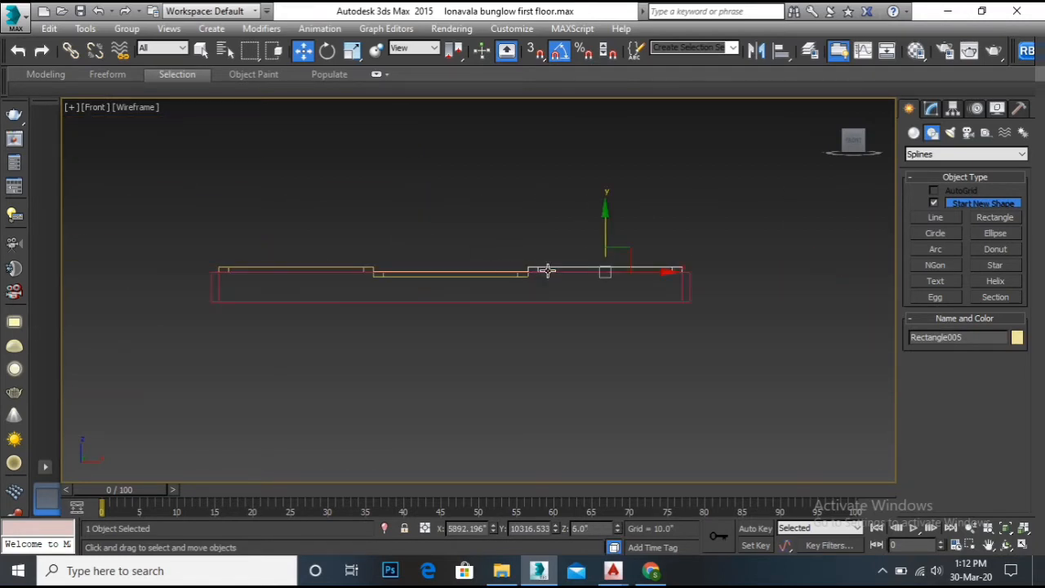
{"action": "scroll", "coordinate": [544, 269], "scroll_direction": "up", "scroll_amount": 4}
{"action": "left_click_drag", "start_coordinate": [495, 261], "coordinate": [498, 294]}
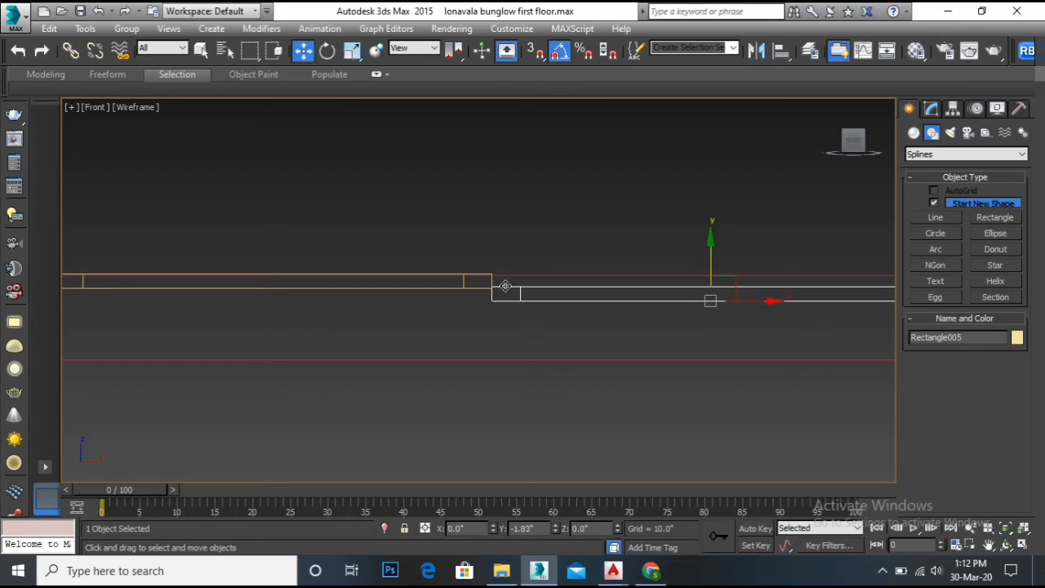
{"action": "scroll", "coordinate": [497, 294], "scroll_direction": "up", "scroll_amount": 5}
{"action": "scroll", "coordinate": [491, 253], "scroll_direction": "up", "scroll_amount": 3}
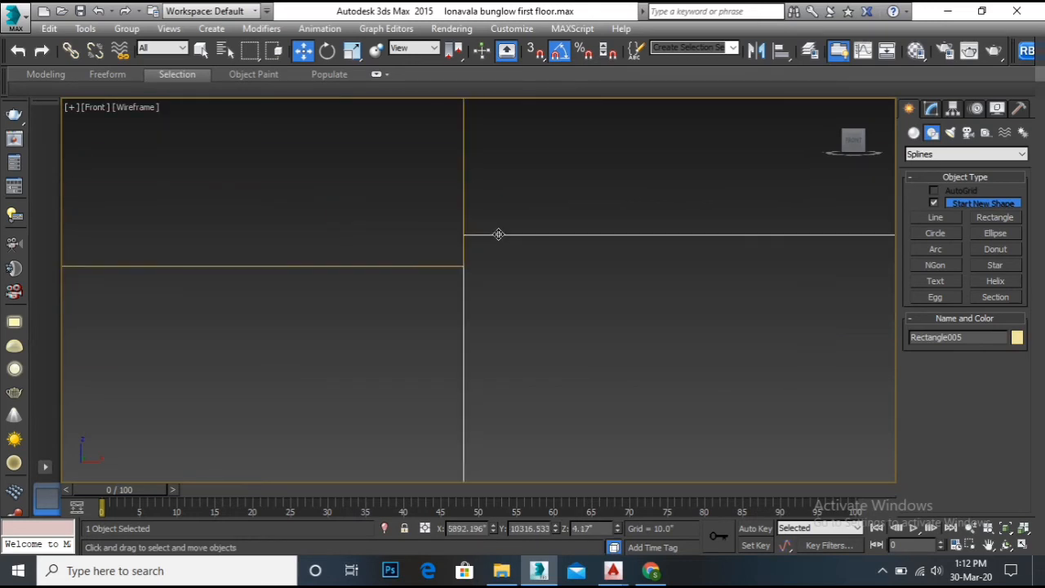
{"action": "left_click_drag", "start_coordinate": [498, 234], "coordinate": [497, 256]}
{"action": "scroll", "coordinate": [537, 291], "scroll_direction": "down", "scroll_amount": 4}
{"action": "scroll", "coordinate": [486, 296], "scroll_direction": "up", "scroll_amount": 4}
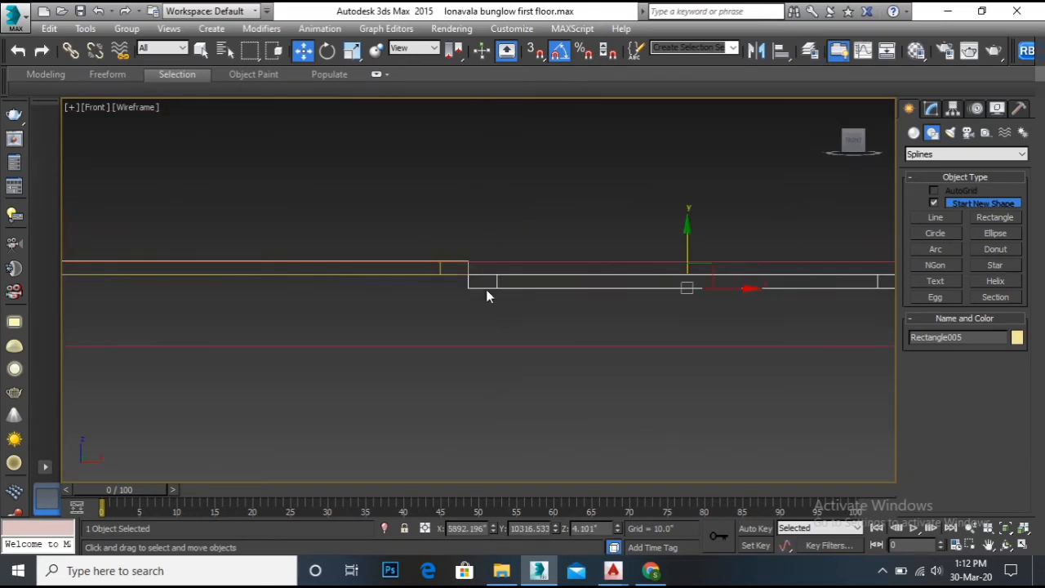
{"action": "scroll", "coordinate": [534, 293], "scroll_direction": "down", "scroll_amount": 3}
{"action": "scroll", "coordinate": [489, 286], "scroll_direction": "up", "scroll_amount": 2}
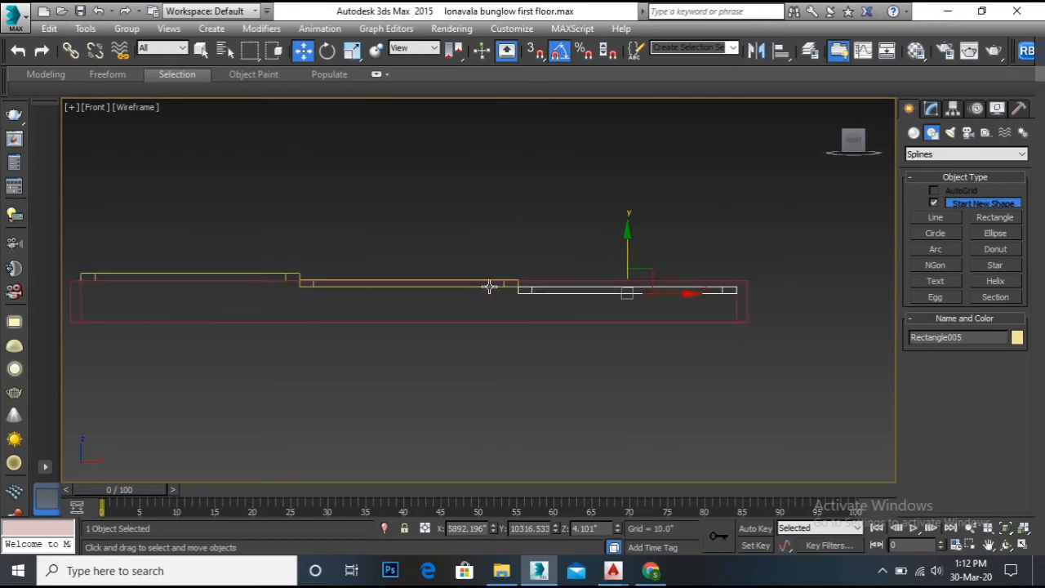
Select all three panel frames and lower them together to centre them within the outer frame's depth
{"action": "left_click", "coordinate": [489, 286], "text": "ctrl"}
{"action": "scroll", "coordinate": [298, 296], "scroll_direction": "up", "scroll_amount": 3}
{"action": "left_click", "coordinate": [291, 248], "text": "ctrl"}
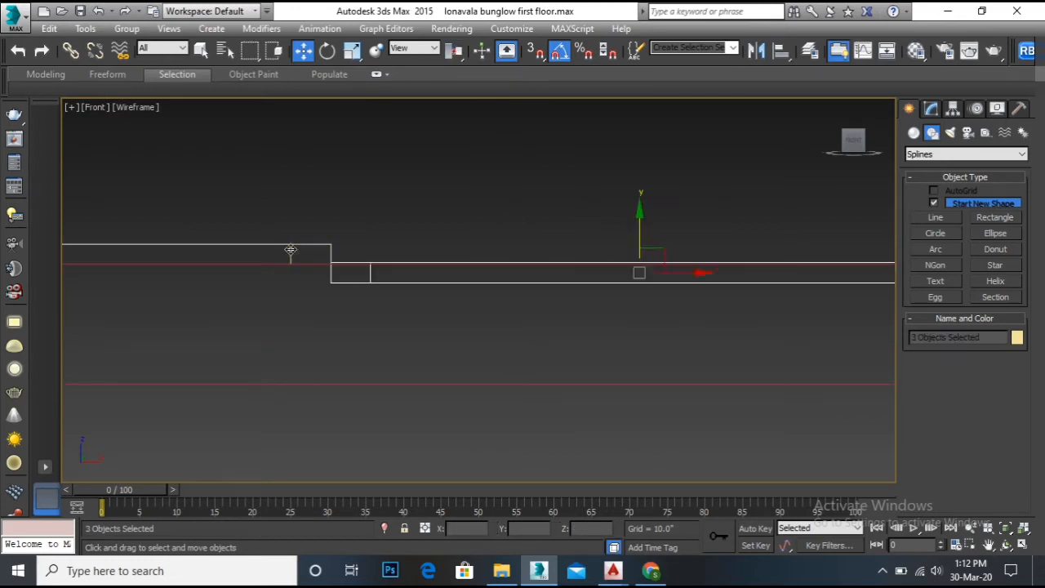
{"action": "scroll", "coordinate": [428, 281], "scroll_direction": "down", "scroll_amount": 3}
{"action": "left_click_drag", "start_coordinate": [501, 237], "coordinate": [506, 261]}
{"action": "scroll", "coordinate": [503, 274], "scroll_direction": "down", "scroll_amount": 5}
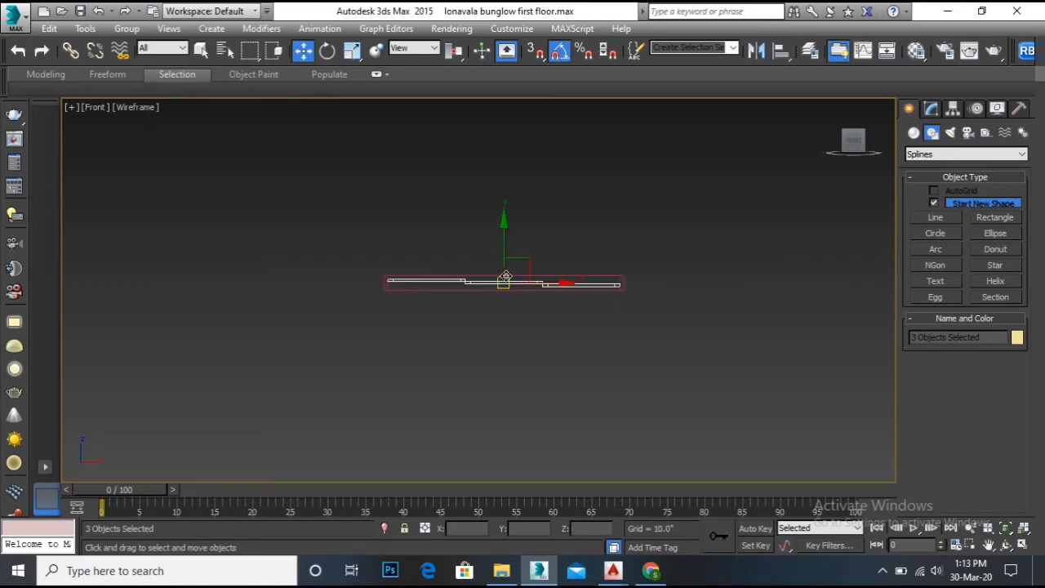
In the Top view, create a plane snapped to the inner corners of the left panel frame
{"action": "key", "text": "t"}
{"action": "scroll", "coordinate": [430, 284], "scroll_direction": "down", "scroll_amount": 10}
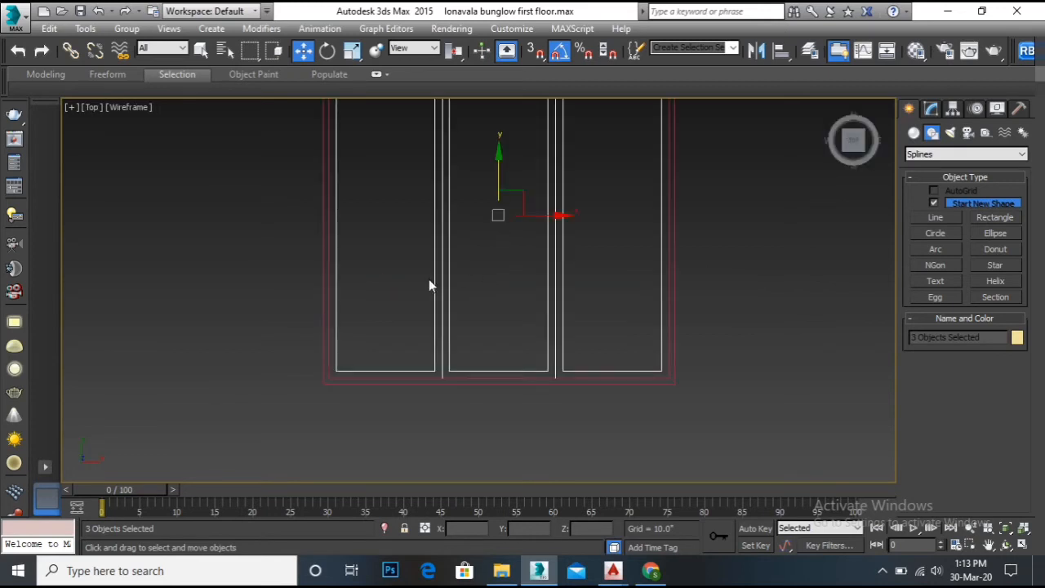
{"action": "scroll", "coordinate": [450, 239], "scroll_direction": "up", "scroll_amount": 4}
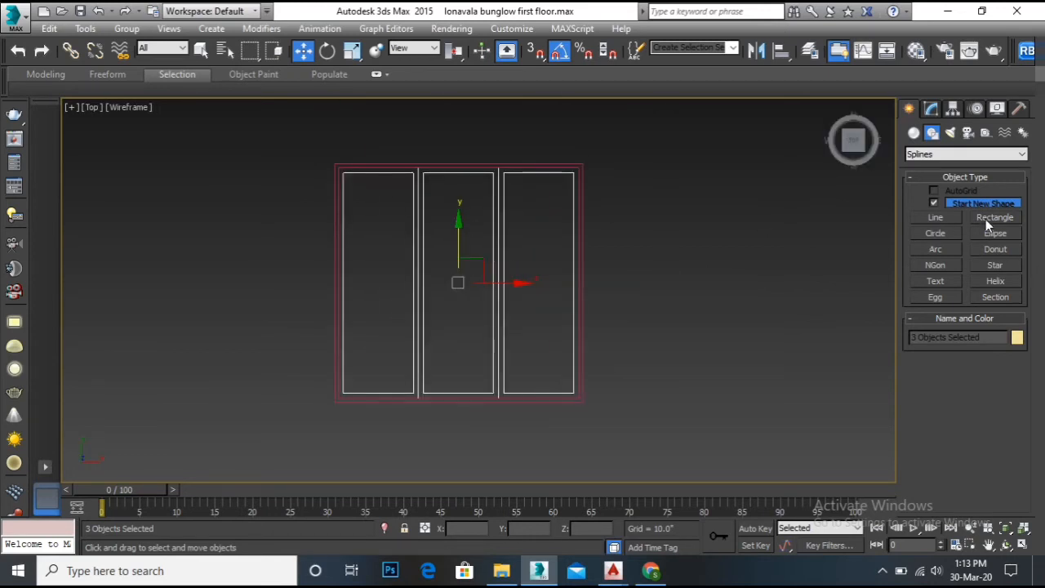
{"action": "left_click", "coordinate": [914, 133]}
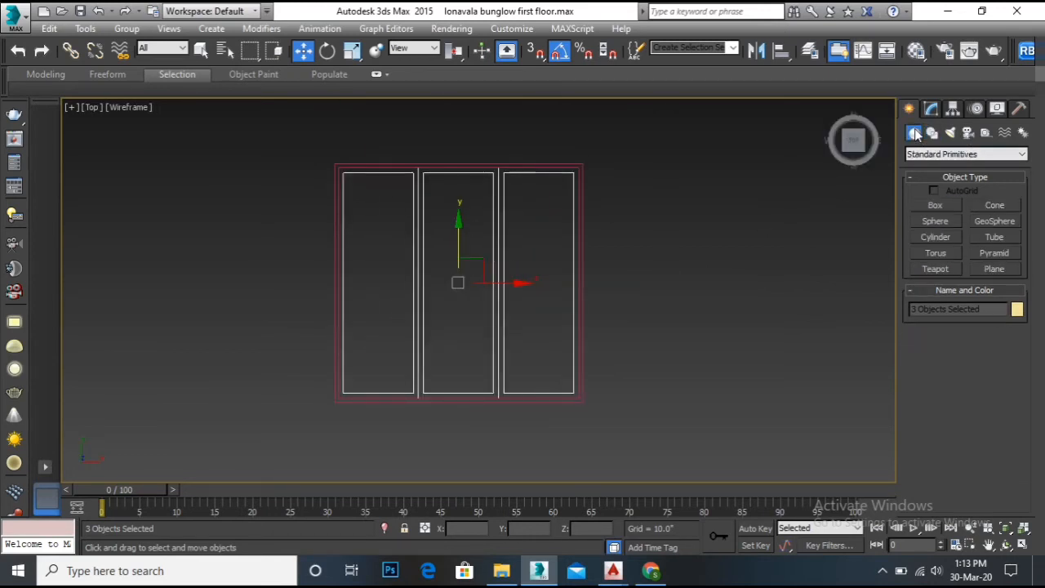
{"action": "left_click", "coordinate": [994, 268]}
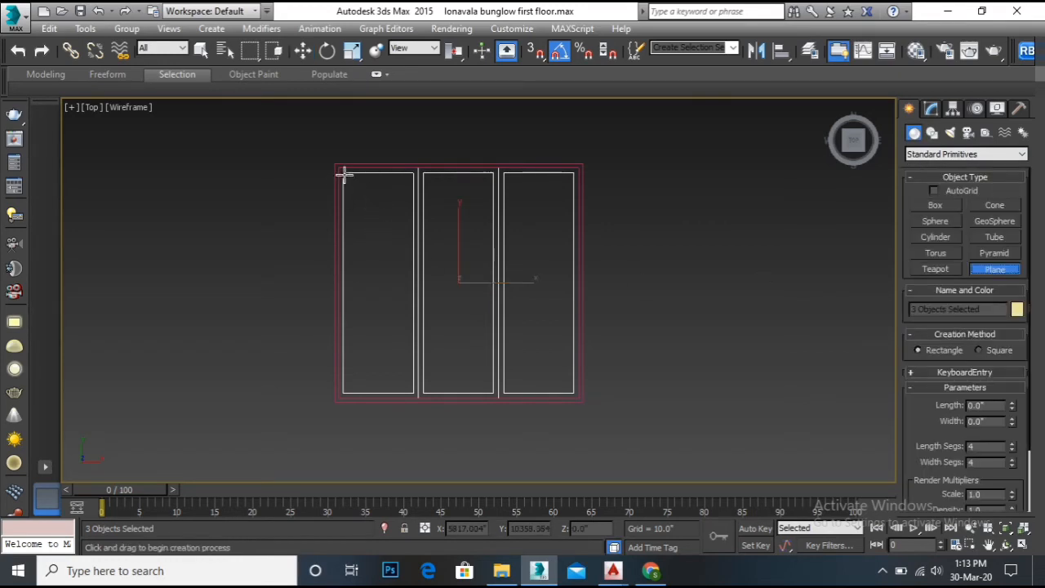
{"action": "key", "text": "s"}
{"action": "left_click_drag", "start_coordinate": [344, 173], "coordinate": [406, 385]}
{"action": "key", "text": "w"}
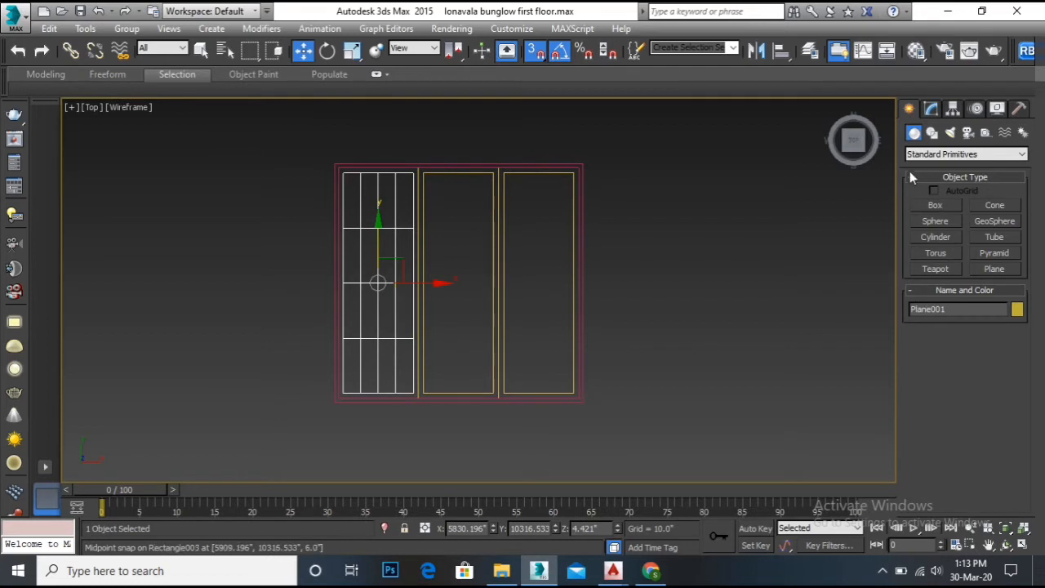
In the Front view, lower the plane to about Z 3.9 inches, midway through the left frame's thickness
{"action": "left_click", "coordinate": [853, 160]}
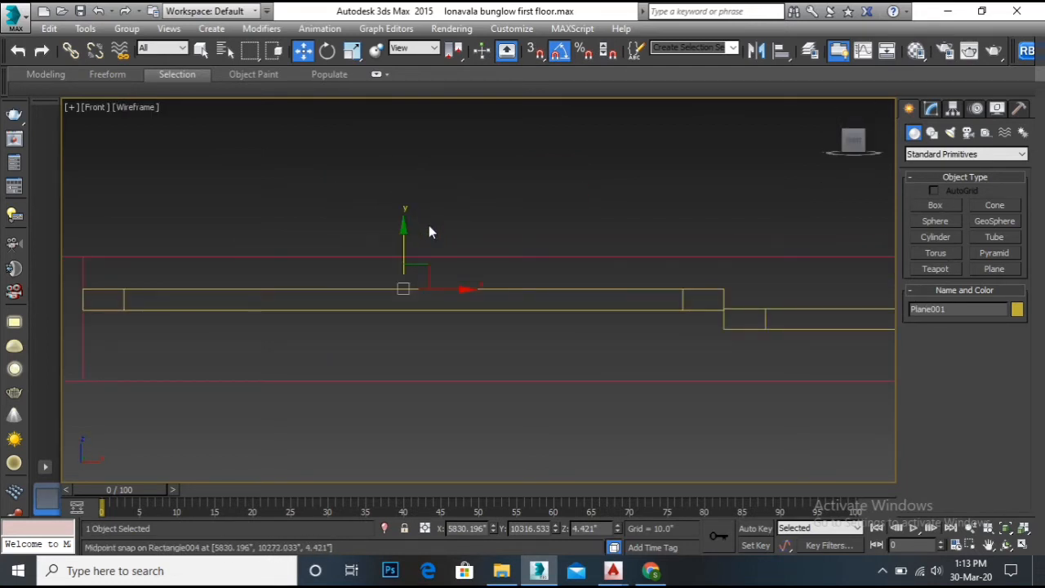
{"action": "key", "text": "s"}
{"action": "left_click_drag", "start_coordinate": [403, 247], "coordinate": [413, 258]}
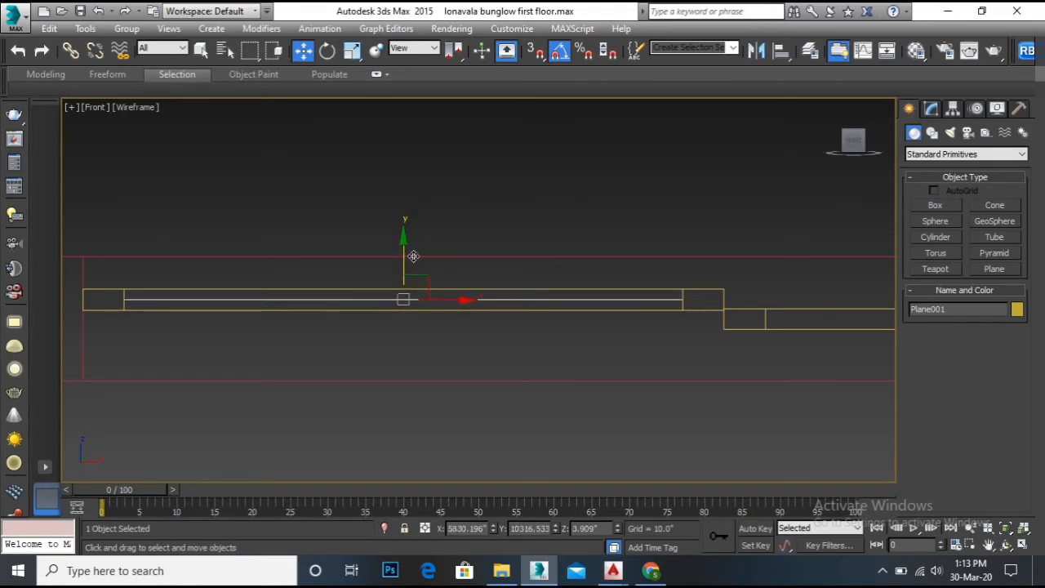
{"action": "scroll", "coordinate": [527, 294], "scroll_direction": "down", "scroll_amount": 5}
In the Top view, clone the plane into the middle panel and snap its corner to that frame's inner corner
{"action": "key", "text": "t"}
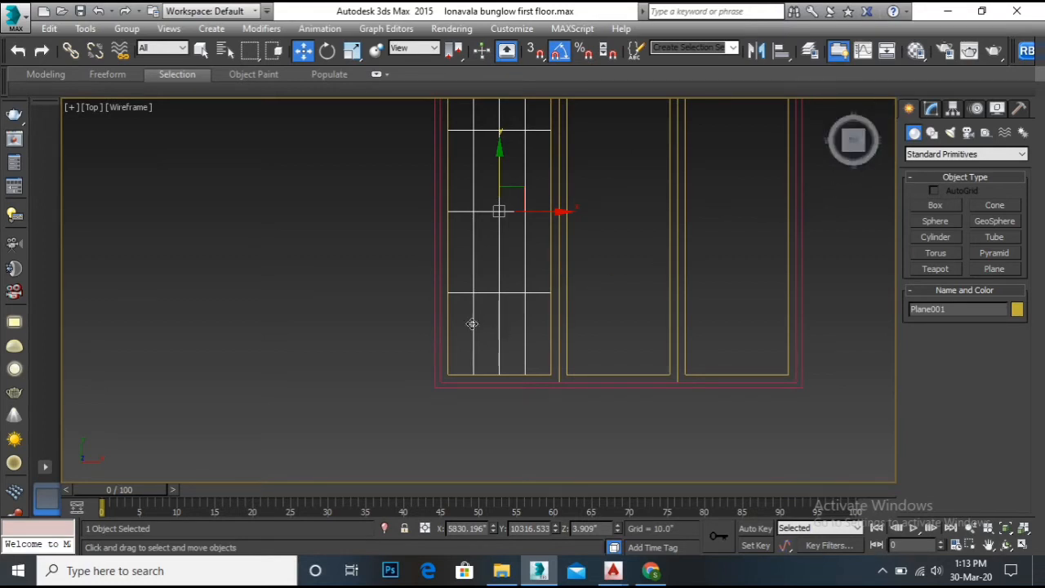
{"action": "scroll", "coordinate": [394, 354], "scroll_direction": "down", "scroll_amount": 5}
{"action": "scroll", "coordinate": [452, 302], "scroll_direction": "up", "scroll_amount": 4}
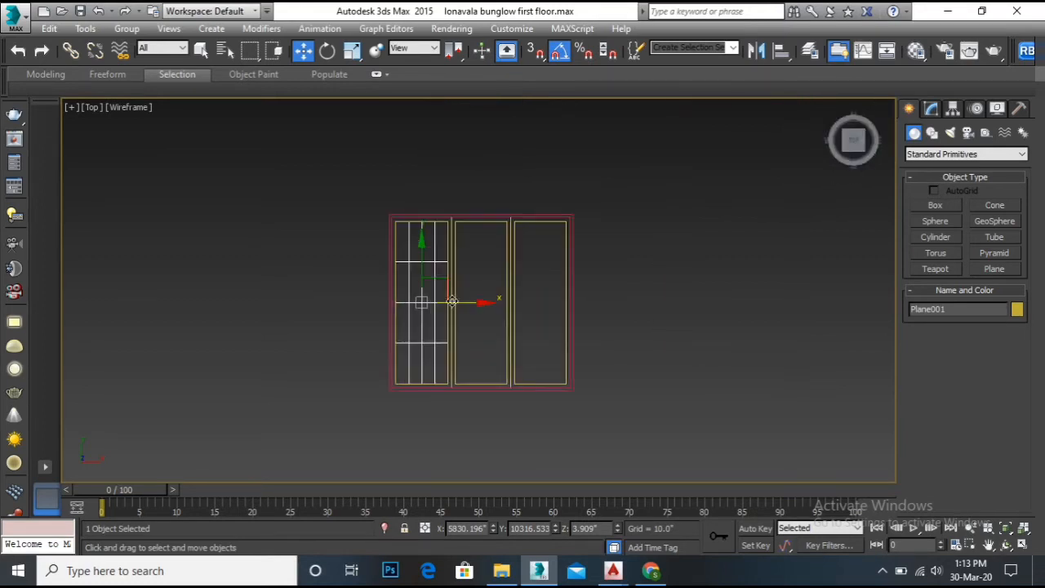
{"action": "mouse_move", "coordinate": [456, 304]}
{"action": "left_mouse_down", "text": "shift"}
{"action": "mouse_move", "coordinate": [498, 300]}
{"action": "mouse_move", "coordinate": [541, 265]}
{"action": "left_mouse_up", "text": "shift"}
{"action": "left_click", "coordinate": [528, 350]}
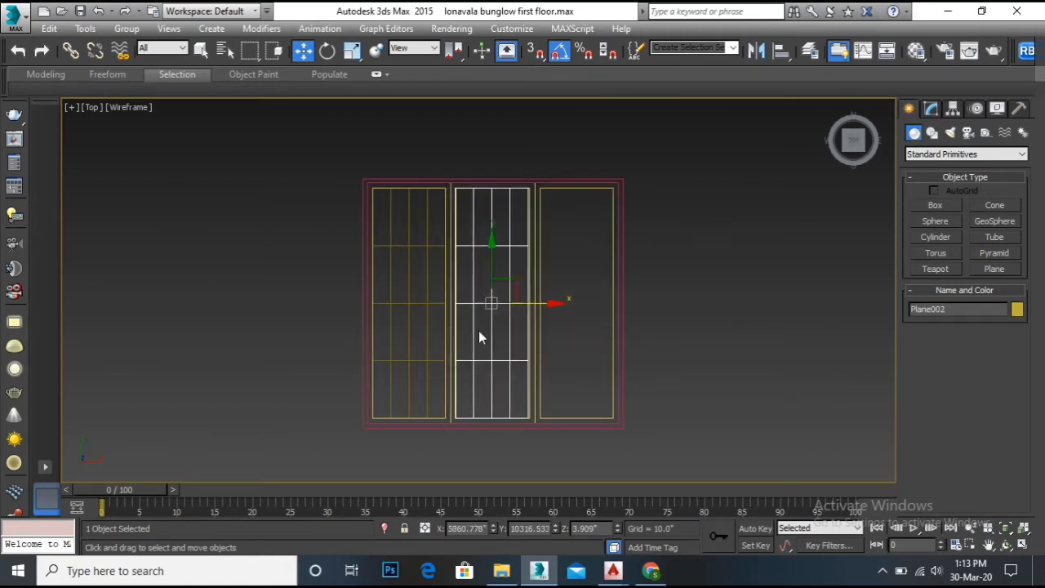
{"action": "scroll", "coordinate": [531, 168], "scroll_direction": "up", "scroll_amount": 5}
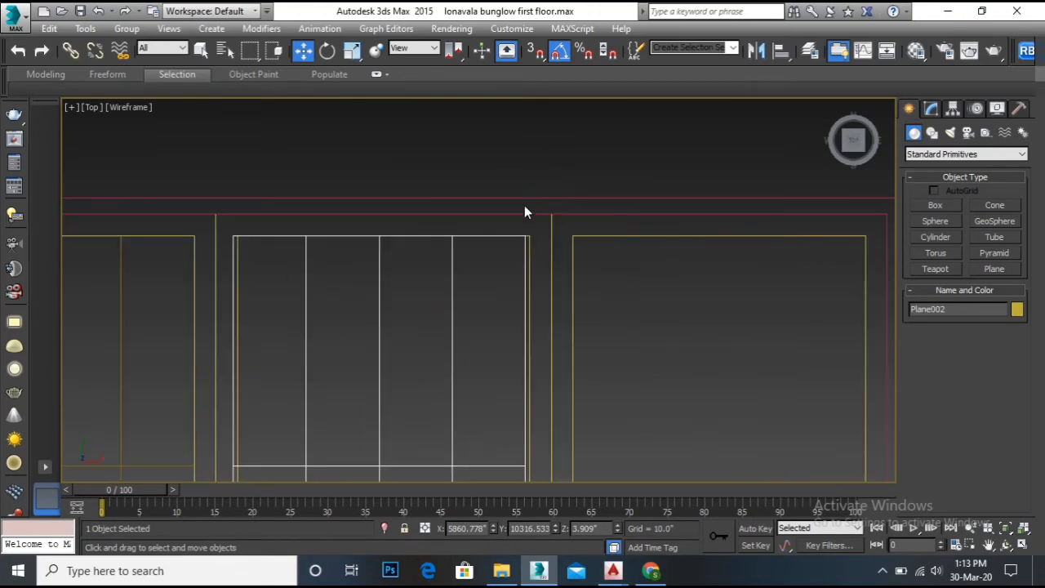
{"action": "key", "text": "s"}
{"action": "scroll", "coordinate": [525, 245], "scroll_direction": "up", "scroll_amount": 3}
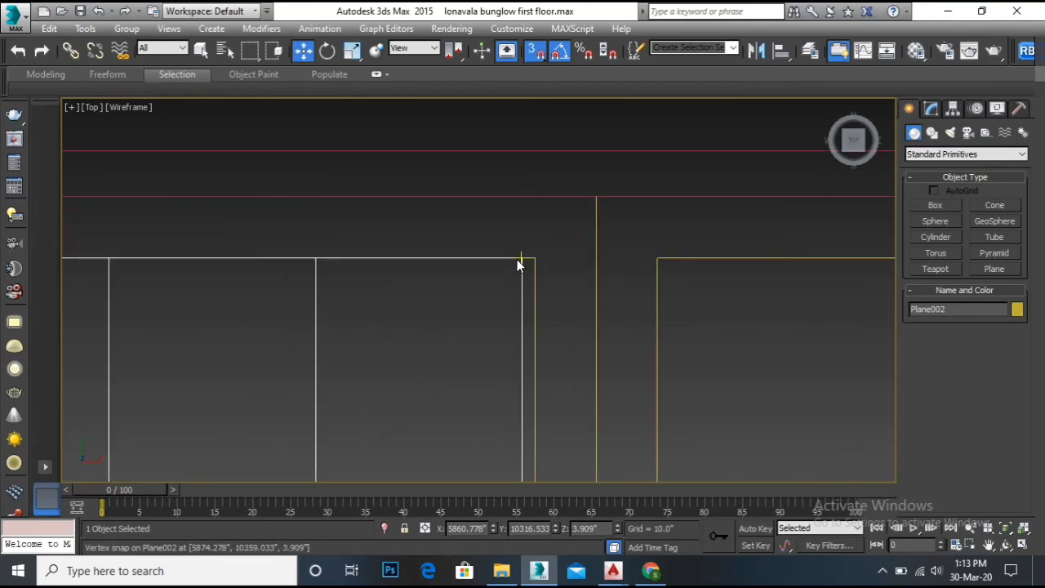
{"action": "scroll", "coordinate": [527, 259], "scroll_direction": "down", "scroll_amount": 1}
{"action": "scroll", "coordinate": [459, 282], "scroll_direction": "down", "scroll_amount": 2}
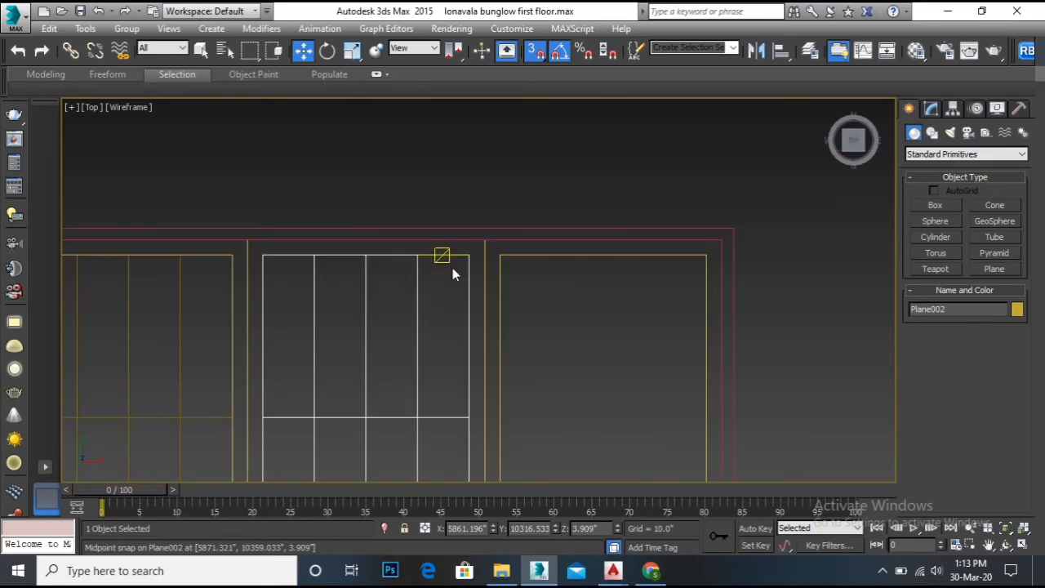
Clone the middle plane as a single instance and snap it into the right panel frame's opening
{"action": "scroll", "coordinate": [448, 271], "scroll_direction": "down", "scroll_amount": 2}
{"action": "mouse_move", "coordinate": [455, 430]}
{"action": "left_mouse_down"}
{"action": "mouse_move", "coordinate": [604, 411]}
{"action": "mouse_move", "coordinate": [695, 415]}
{"action": "left_mouse_up"}
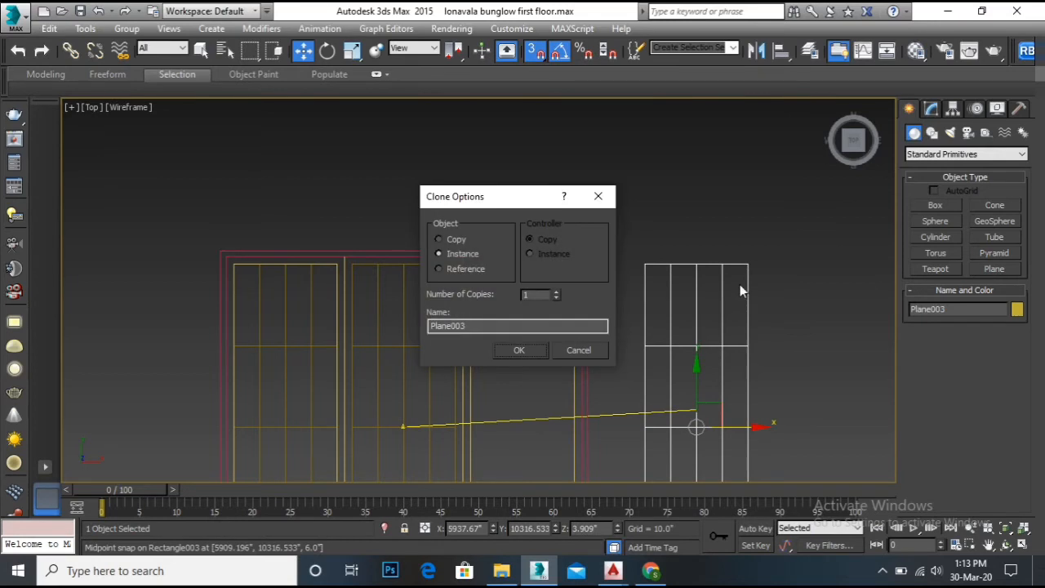
{"action": "left_click", "coordinate": [521, 349]}
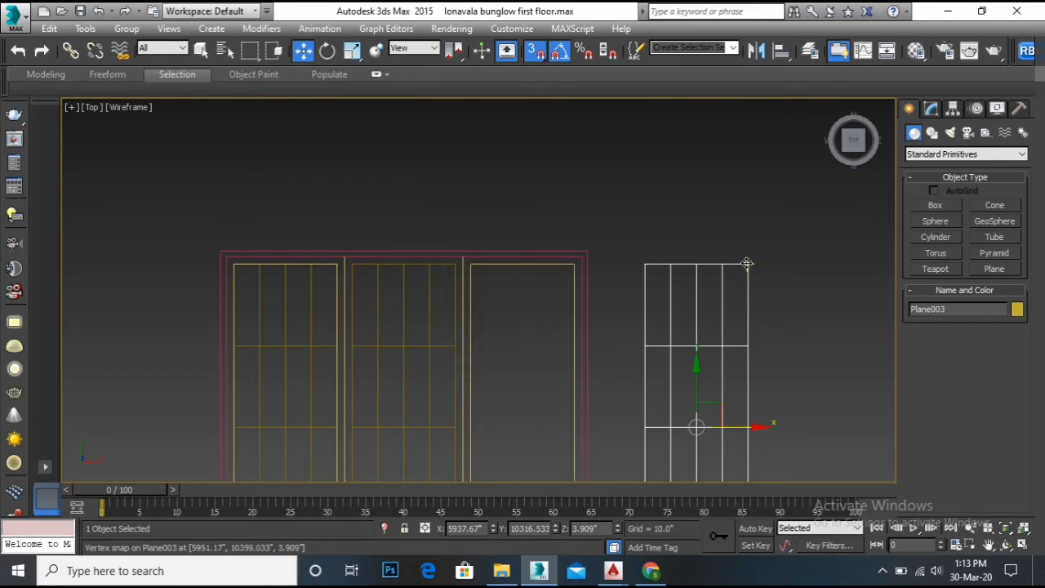
{"action": "left_click_drag", "start_coordinate": [747, 263], "coordinate": [574, 264]}
{"action": "scroll", "coordinate": [474, 300], "scroll_direction": "down", "scroll_amount": 5}
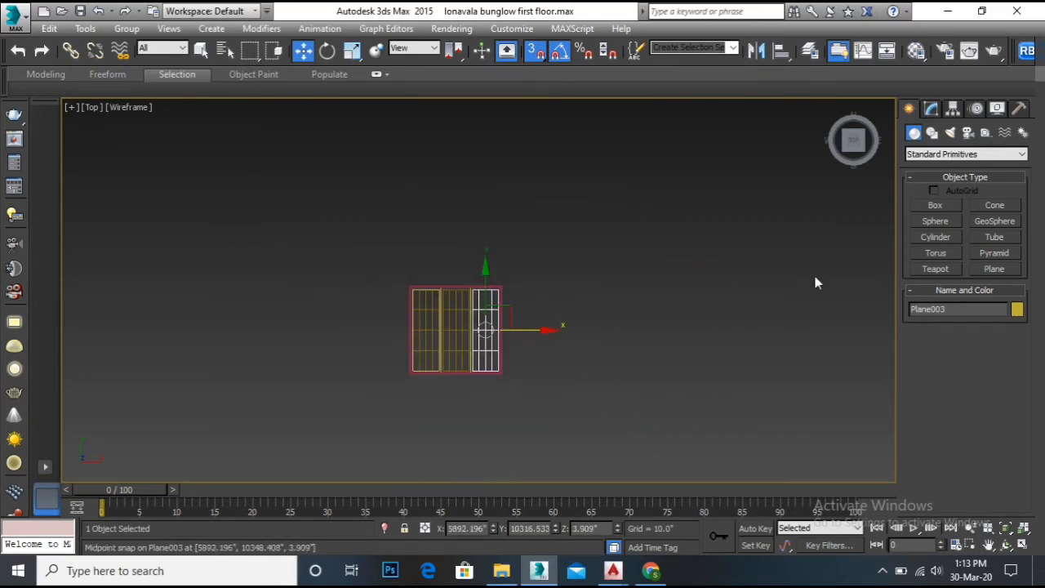
In the Front view, lower the right plane about 1.83 inches to sit midway through the right frame's thickness
{"action": "left_click", "coordinate": [851, 160]}
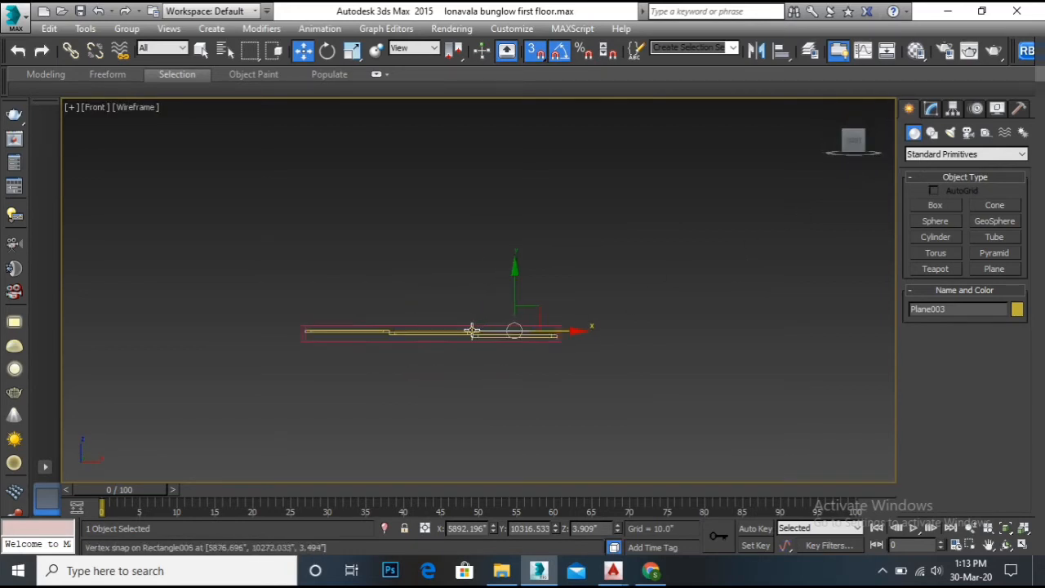
{"action": "scroll", "coordinate": [547, 335], "scroll_direction": "up", "scroll_amount": 2}
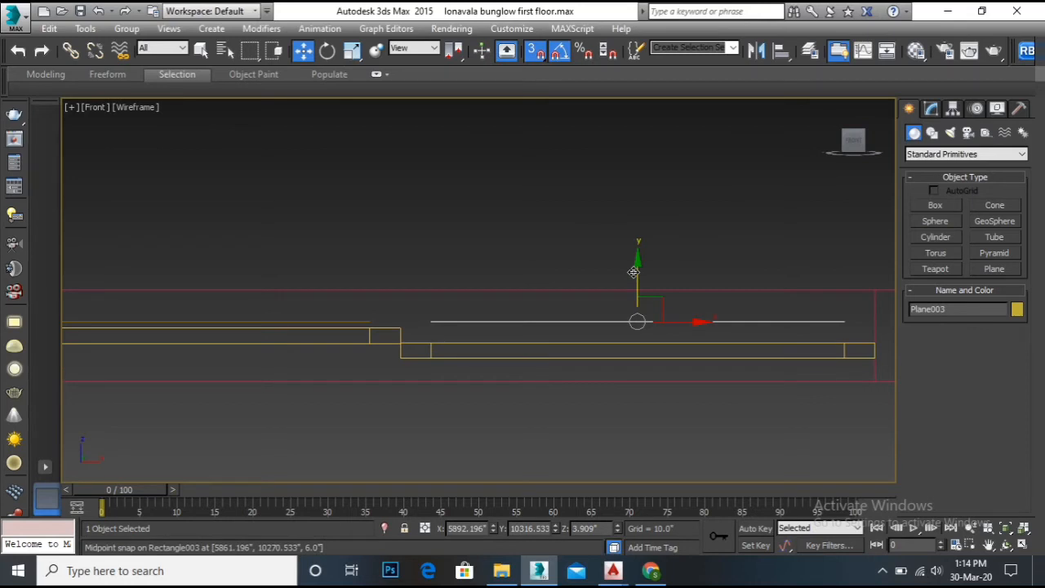
{"action": "left_click_drag", "start_coordinate": [632, 271], "coordinate": [644, 313]}
{"action": "key", "text": "ctrl+z"}
{"action": "key", "text": "s"}
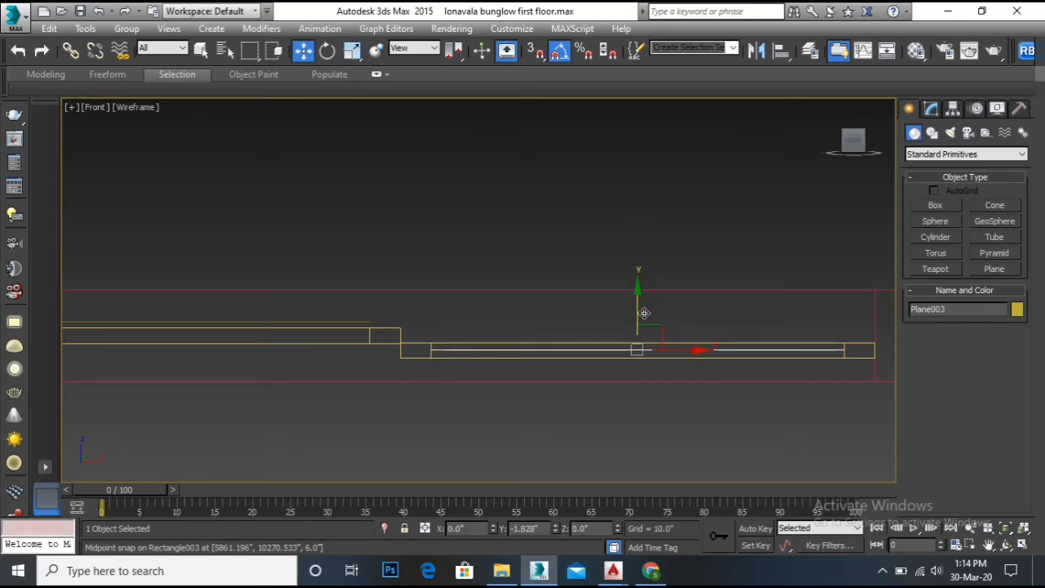
Lower the middle plane to about Z 2.97 inches, midway through the middle frame's thickness
{"action": "left_click", "coordinate": [357, 322]}
{"action": "scroll", "coordinate": [522, 322], "scroll_direction": "down", "scroll_amount": 3}
{"action": "scroll", "coordinate": [417, 328], "scroll_direction": "up", "scroll_amount": 4}
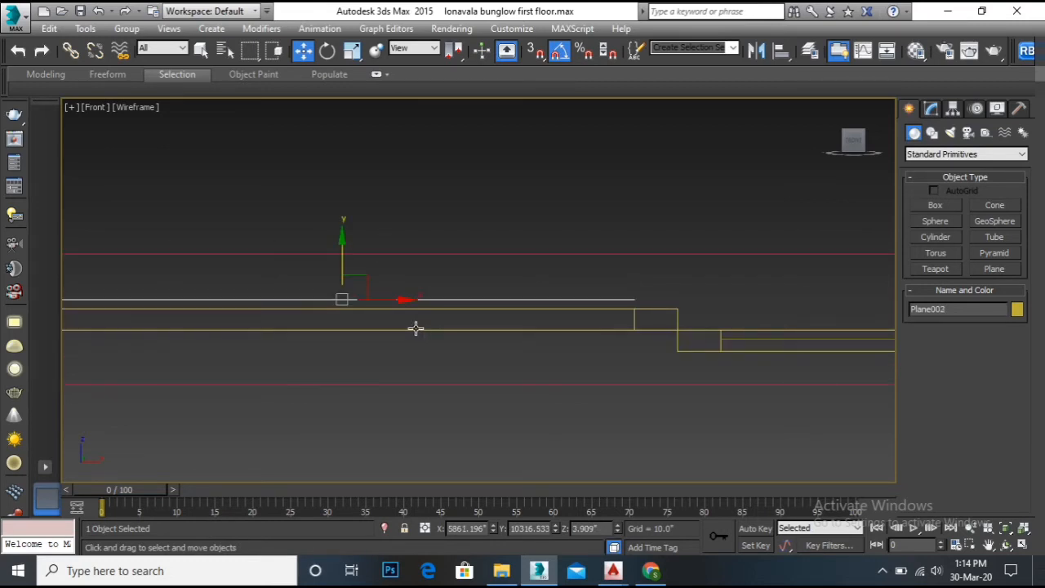
{"action": "scroll", "coordinate": [421, 334], "scroll_direction": "down", "scroll_amount": 3}
{"action": "scroll", "coordinate": [314, 329], "scroll_direction": "up", "scroll_amount": 3}
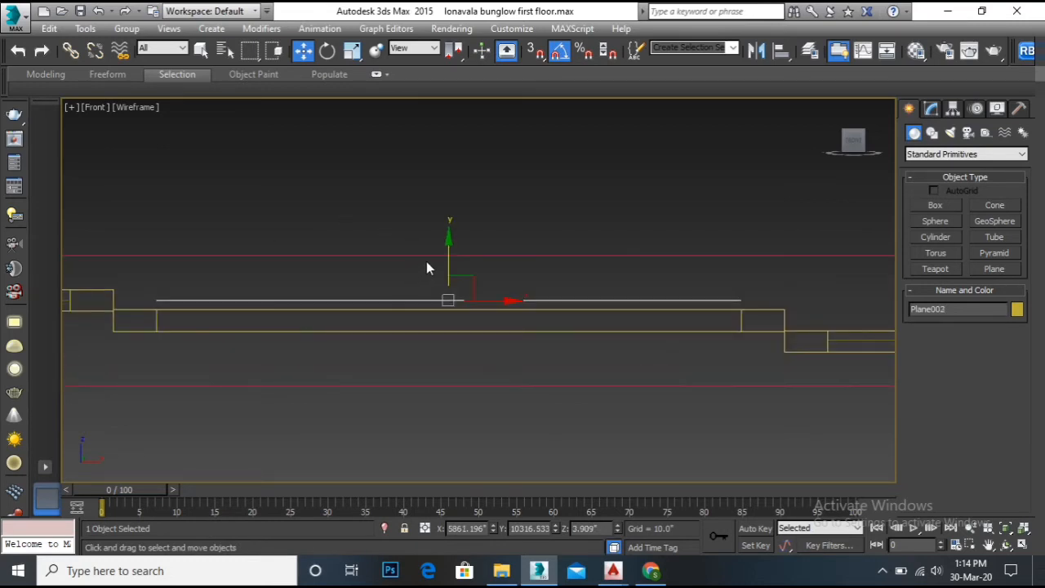
{"action": "left_click_drag", "start_coordinate": [445, 257], "coordinate": [460, 278]}
{"action": "scroll", "coordinate": [441, 321], "scroll_direction": "up", "scroll_amount": 3}
{"action": "scroll", "coordinate": [521, 309], "scroll_direction": "down", "scroll_amount": 3}
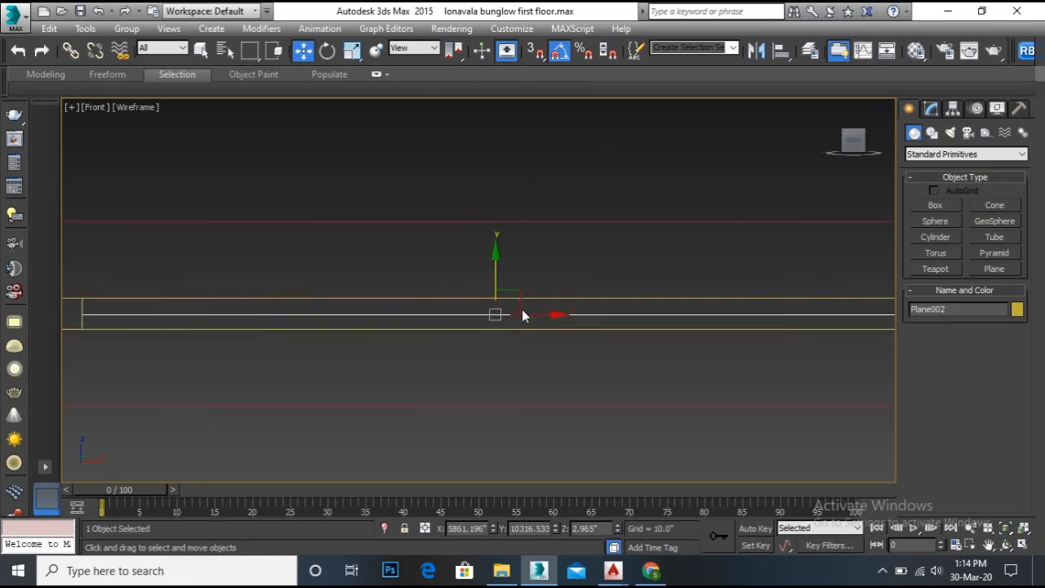
{"action": "scroll", "coordinate": [796, 312], "scroll_direction": "up", "scroll_amount": 5}
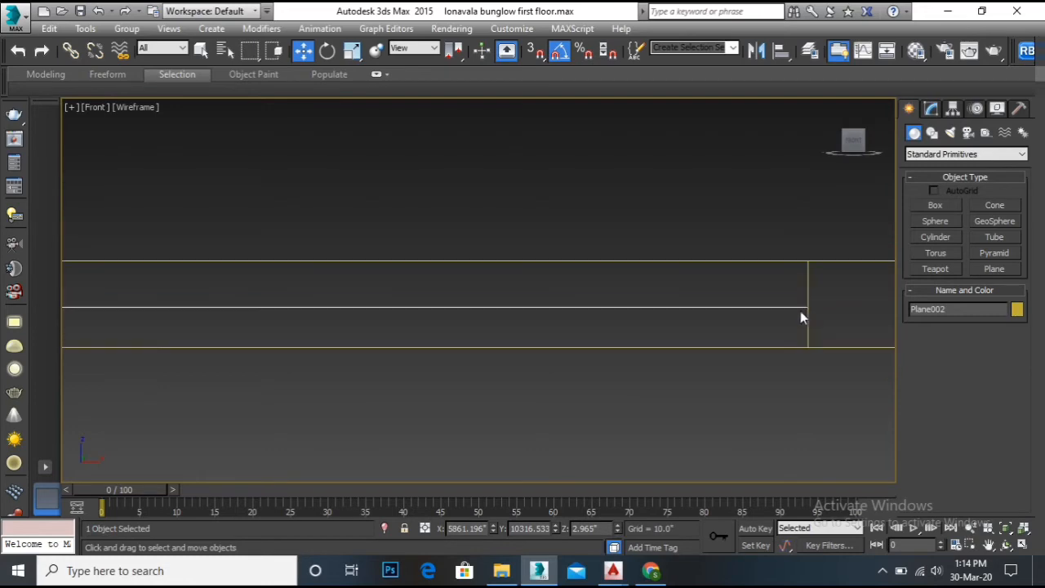
Orbit the unit to an angled 3D view and display it shaded to examine the panes and outer frame
{"action": "scroll", "coordinate": [674, 304], "scroll_direction": "down", "scroll_amount": 6}
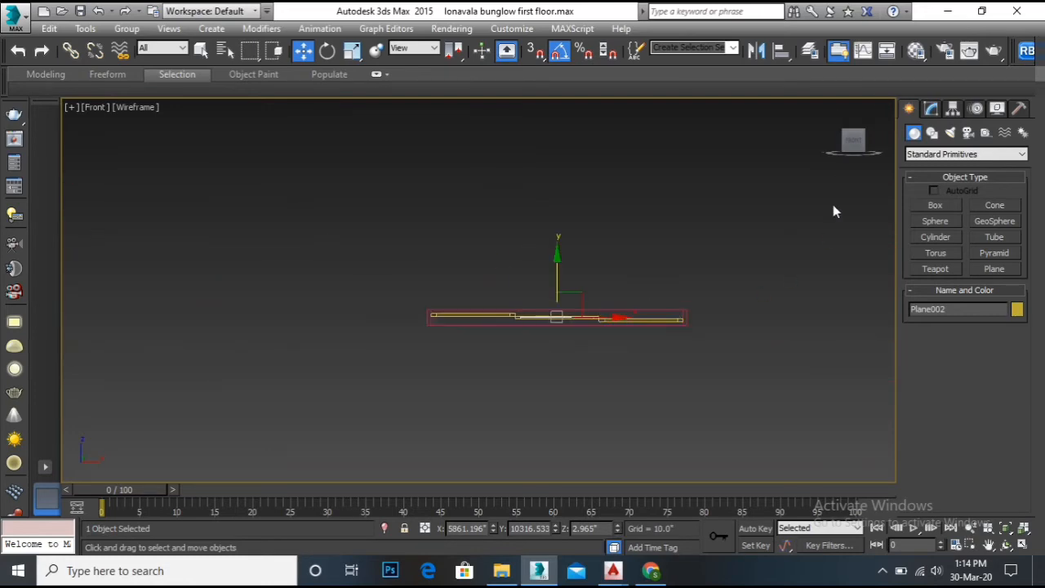
{"action": "left_click", "coordinate": [1006, 544]}
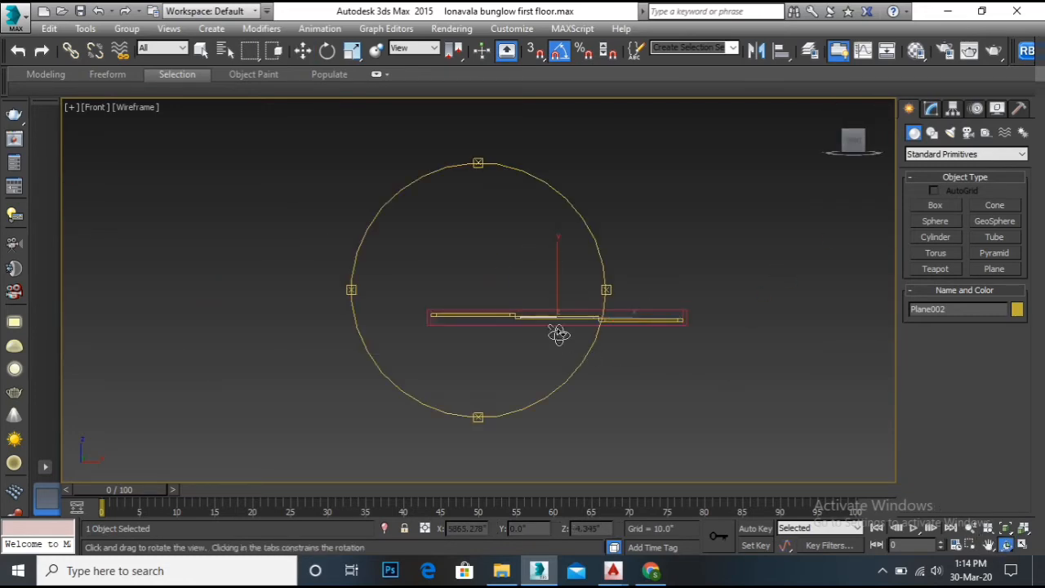
{"action": "left_click_drag", "start_coordinate": [558, 334], "coordinate": [625, 392]}
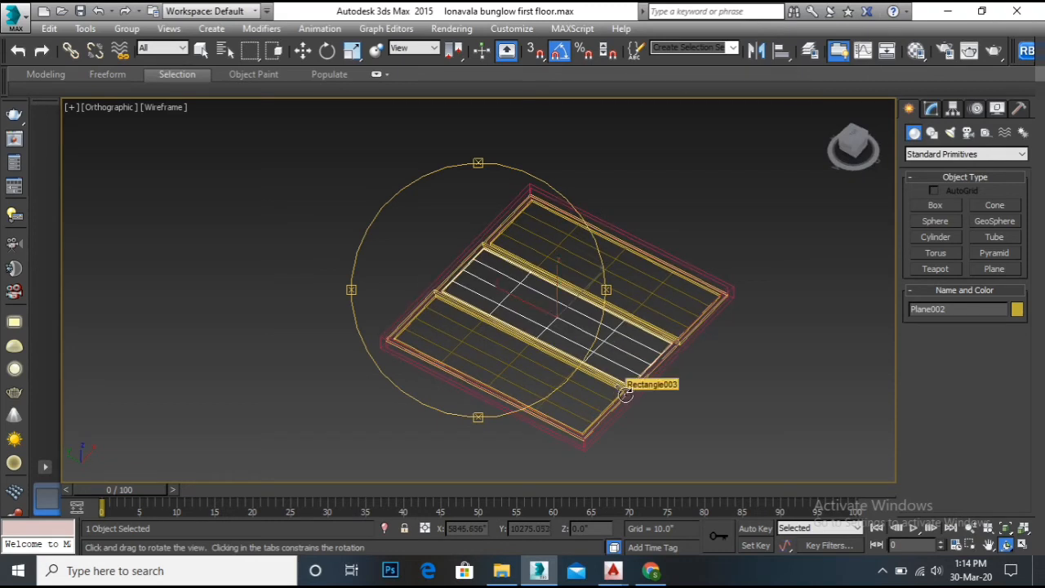
{"action": "key", "text": "F3"}
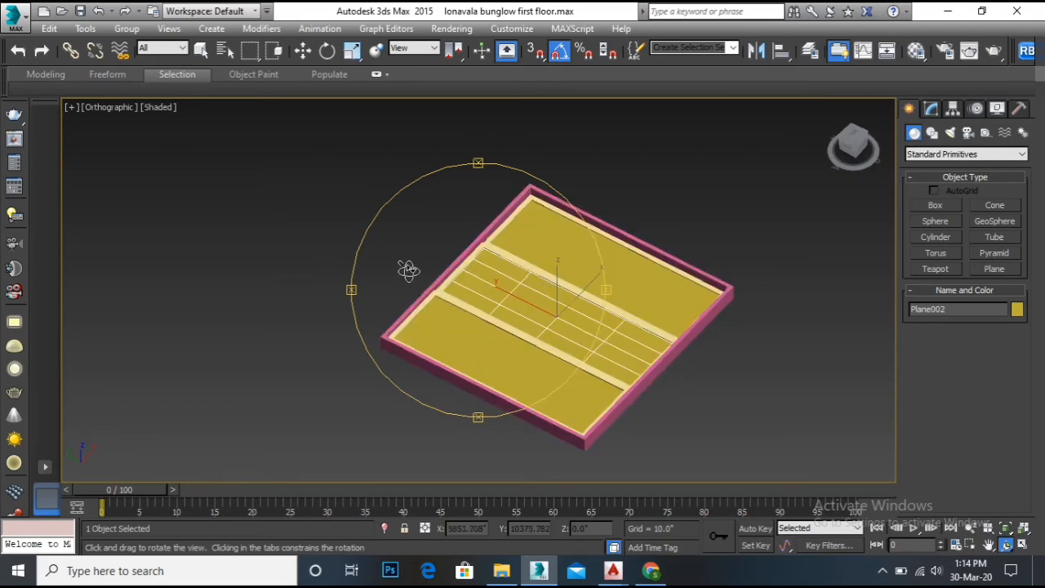
{"action": "key", "text": "w"}
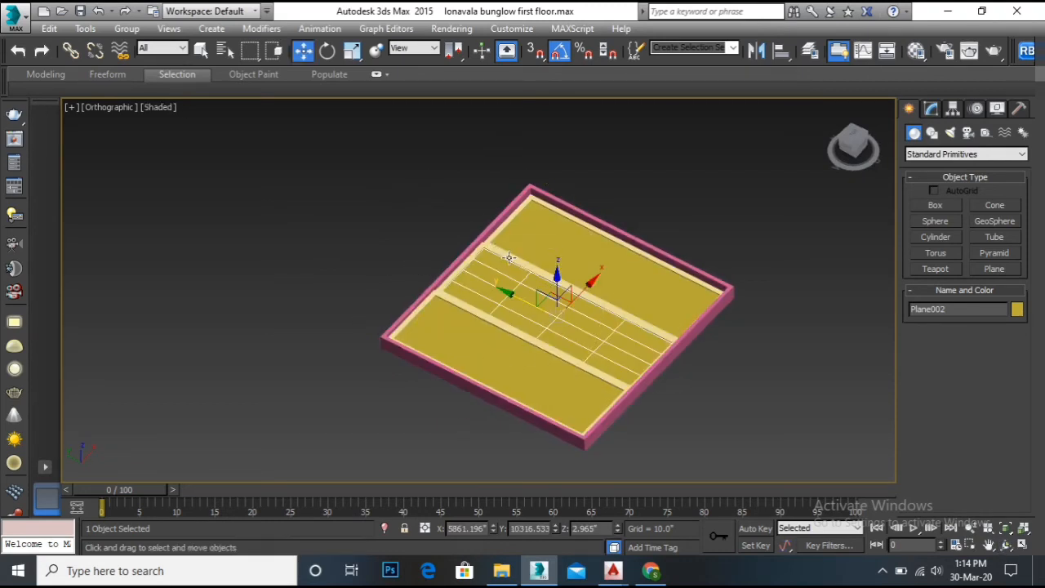
{"action": "left_click", "coordinate": [571, 259]}
{"action": "left_click", "coordinate": [480, 349]}
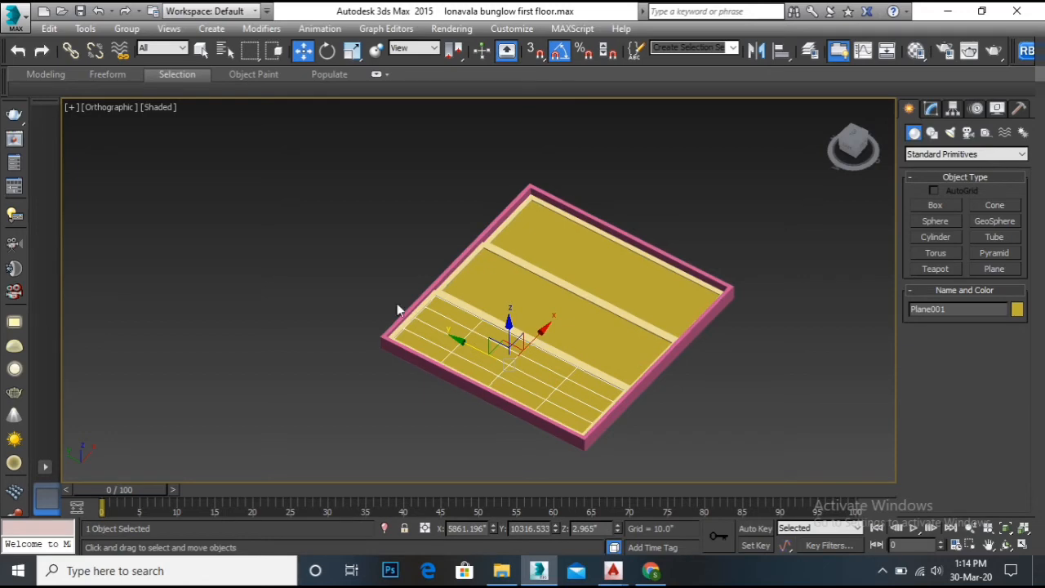
{"action": "left_click", "coordinate": [578, 445]}
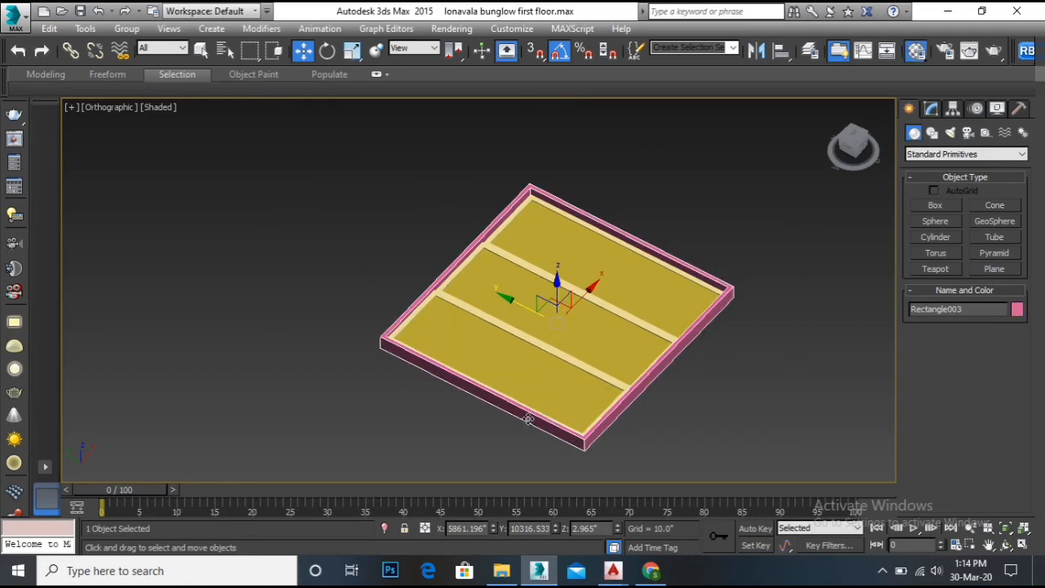
Open the Material Editor and change the third sample slot's material type to VRayMtl
{"action": "key", "text": "m"}
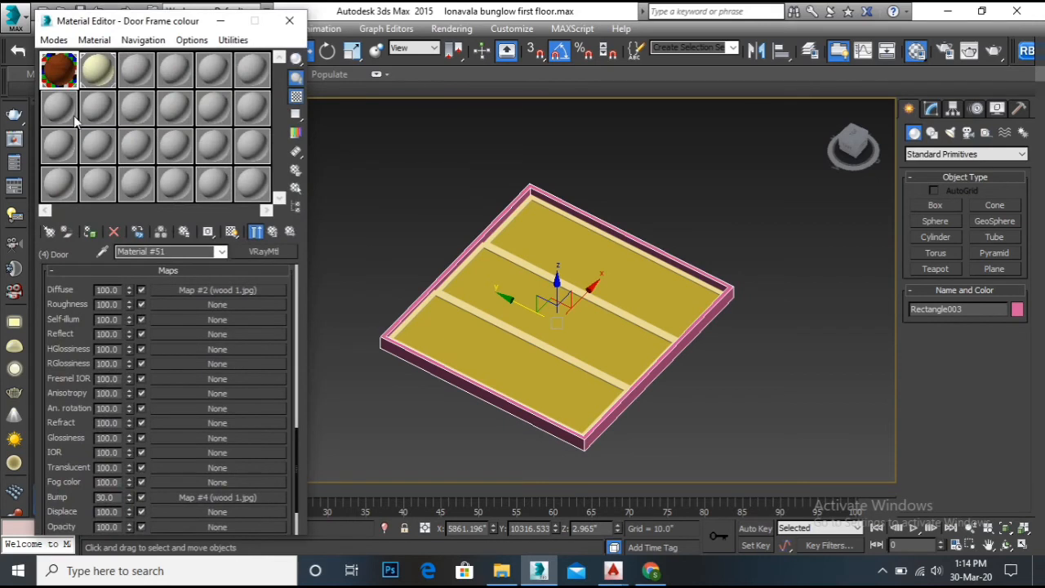
{"action": "left_click", "coordinate": [132, 75]}
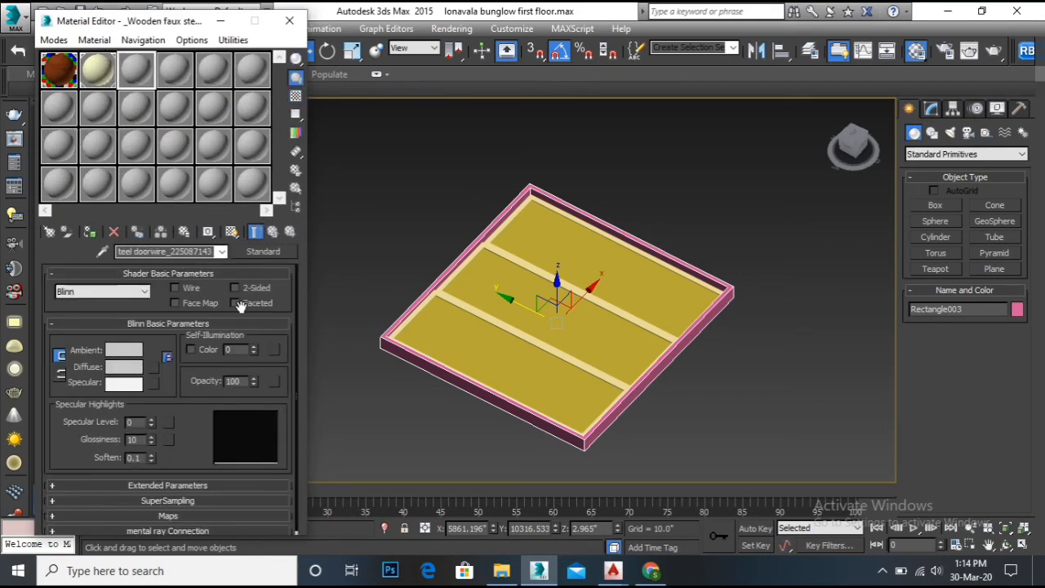
{"action": "left_click", "coordinate": [263, 252]}
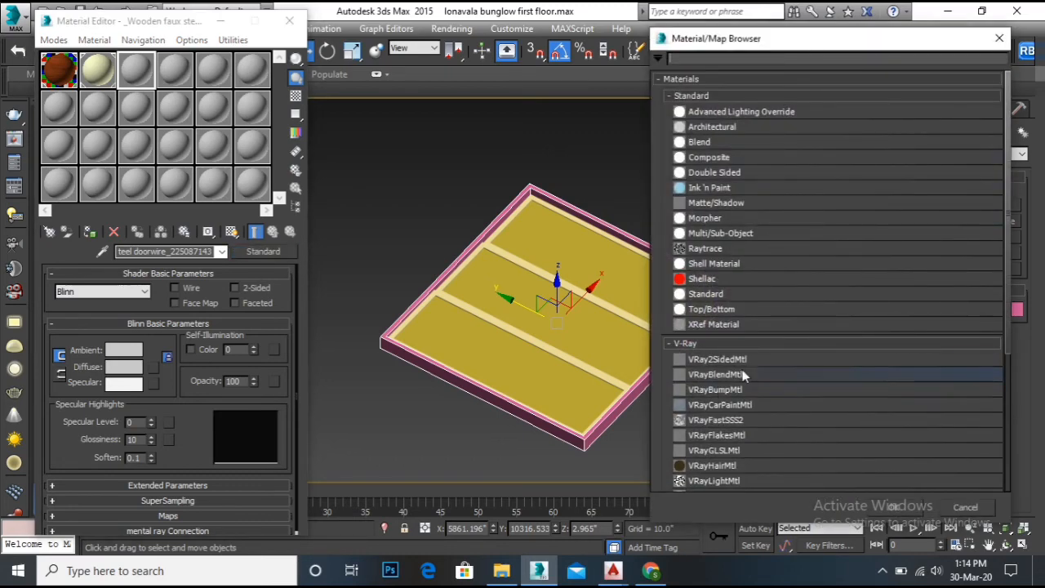
{"action": "scroll", "coordinate": [744, 377], "scroll_direction": "down", "scroll_amount": 2}
{"action": "left_click", "coordinate": [735, 423]}
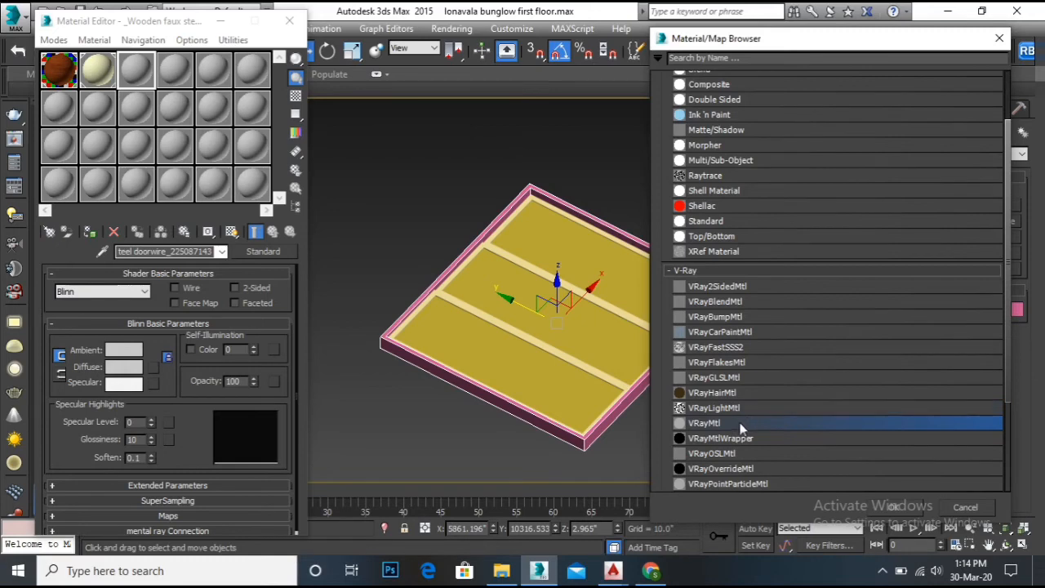
{"action": "double_click", "coordinate": [738, 423]}
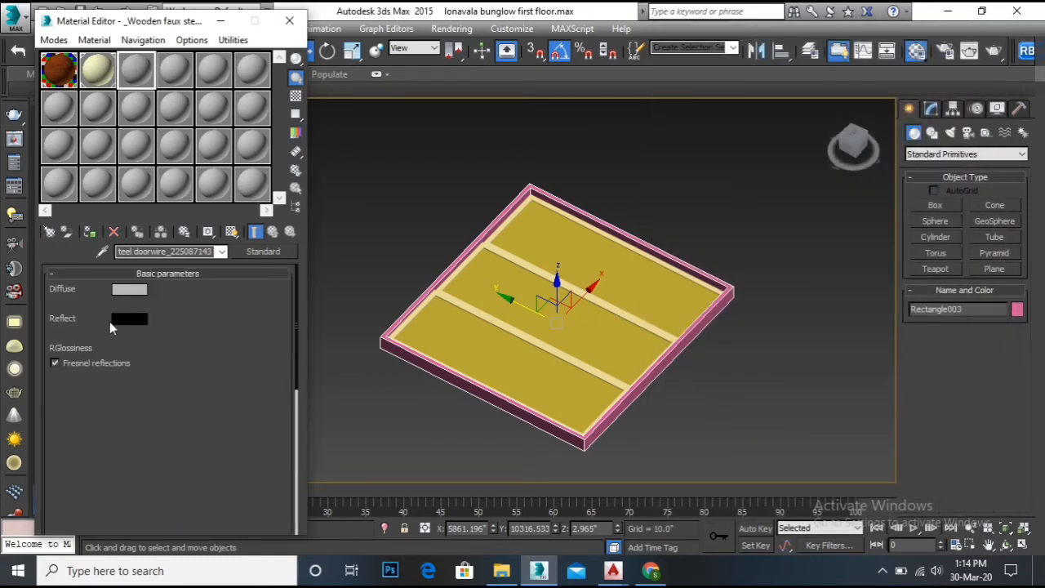
Show an enlarged preview of the material on a checkered background and set its diffuse colour to light cyan, RGB 101, 228, 209
{"action": "double_click", "coordinate": [122, 77]}
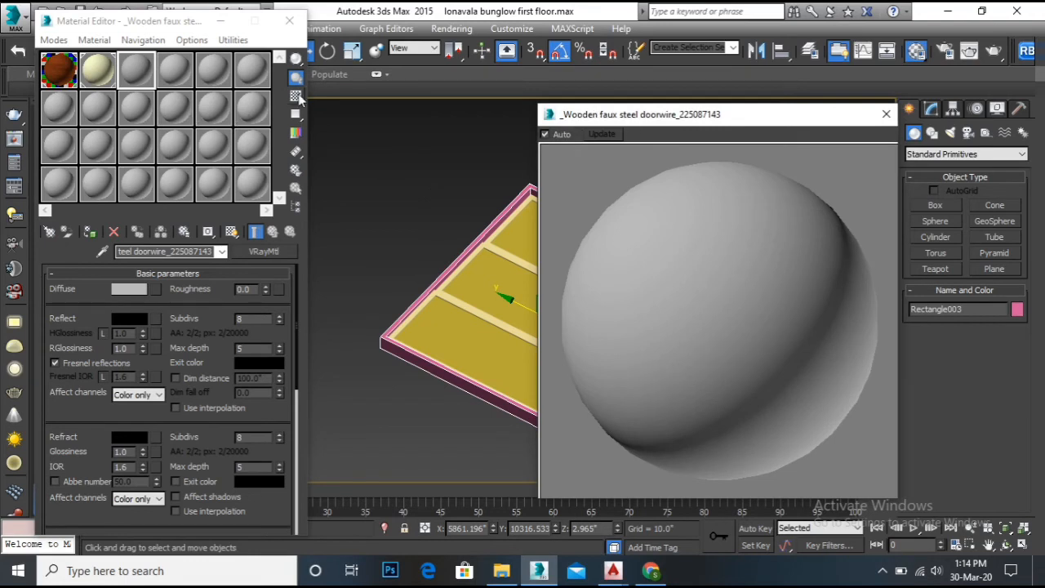
{"action": "left_click", "coordinate": [295, 95]}
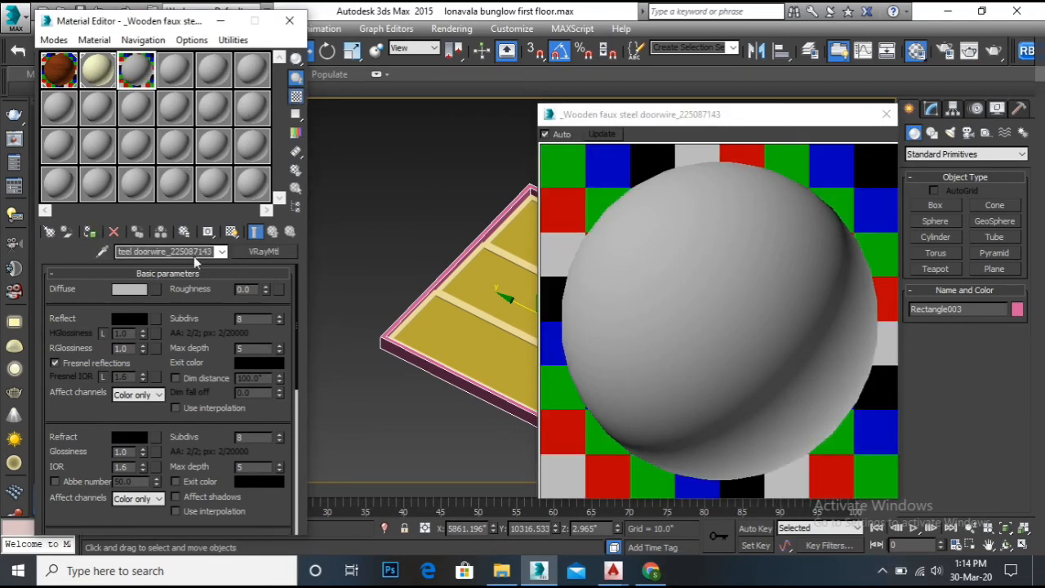
{"action": "left_click", "coordinate": [127, 290]}
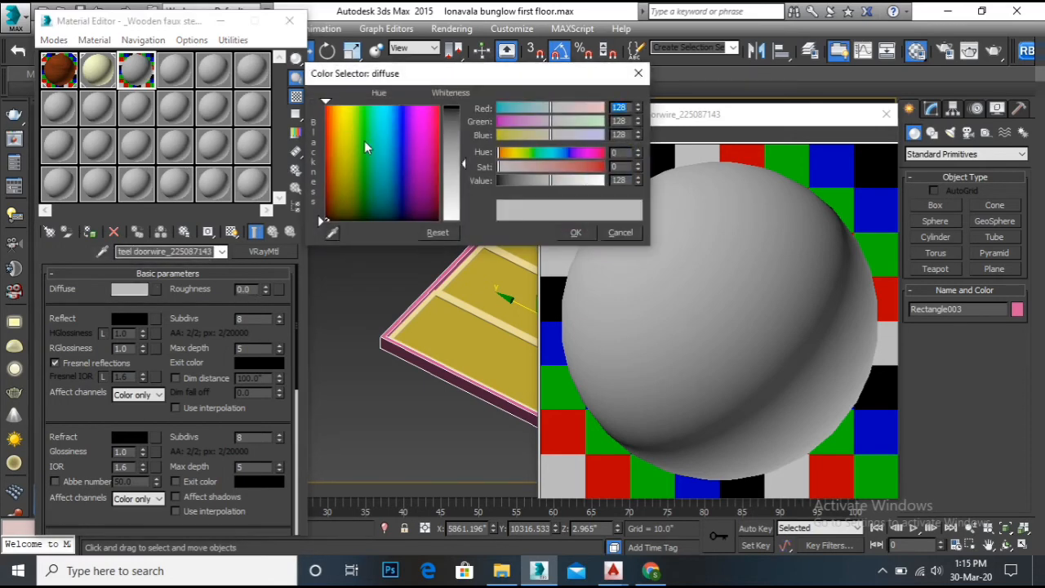
{"action": "left_click", "coordinate": [379, 126]}
{"action": "left_click_drag", "start_coordinate": [463, 164], "coordinate": [463, 152]}
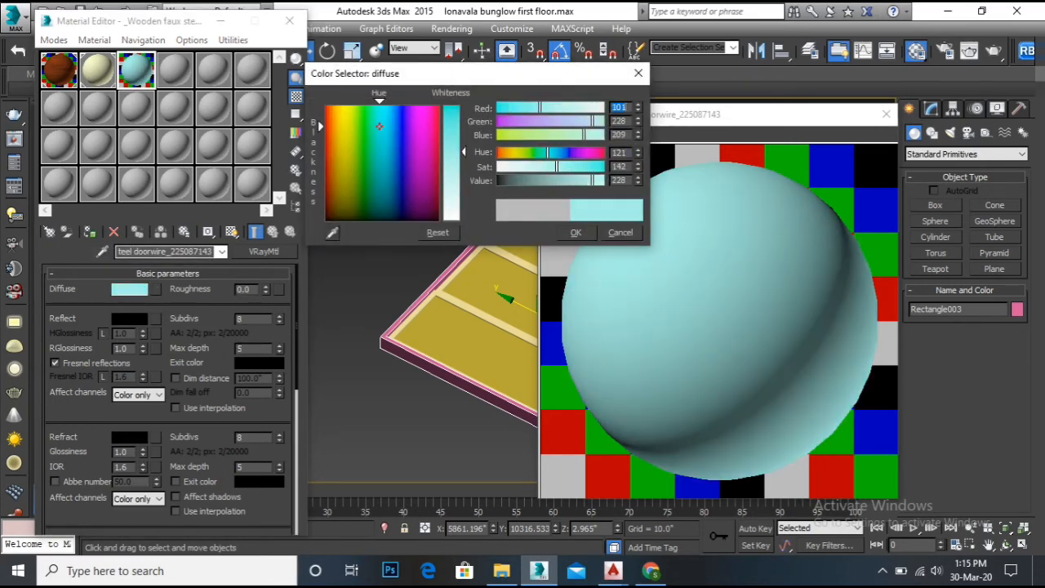
{"action": "left_click", "coordinate": [576, 232]}
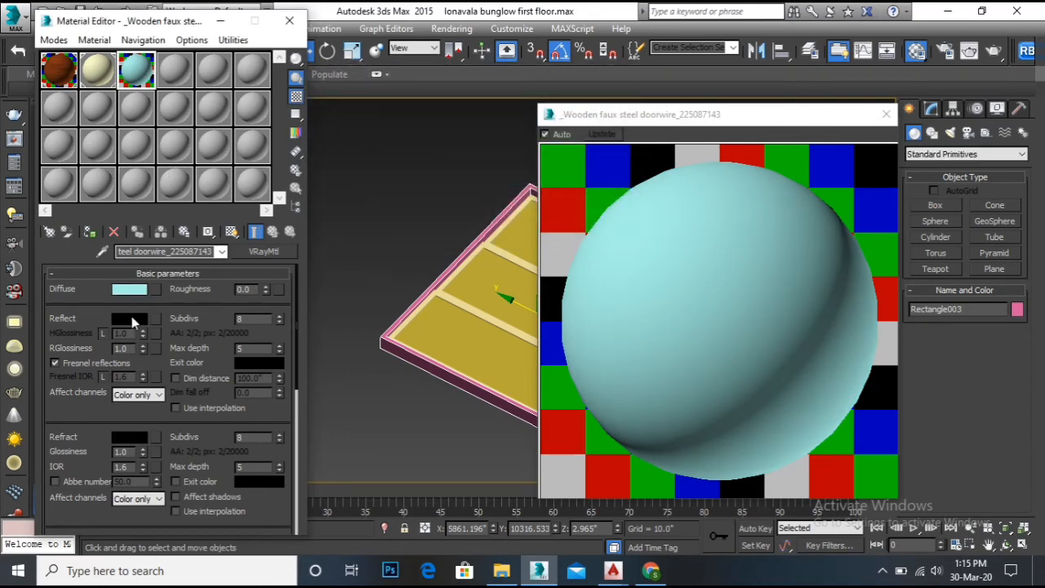
Set the cyan material's reflection colour to dark grey, RGB 22, 22, 22
{"action": "left_click", "coordinate": [132, 318]}
{"action": "left_click_drag", "start_coordinate": [451, 202], "coordinate": [454, 221]}
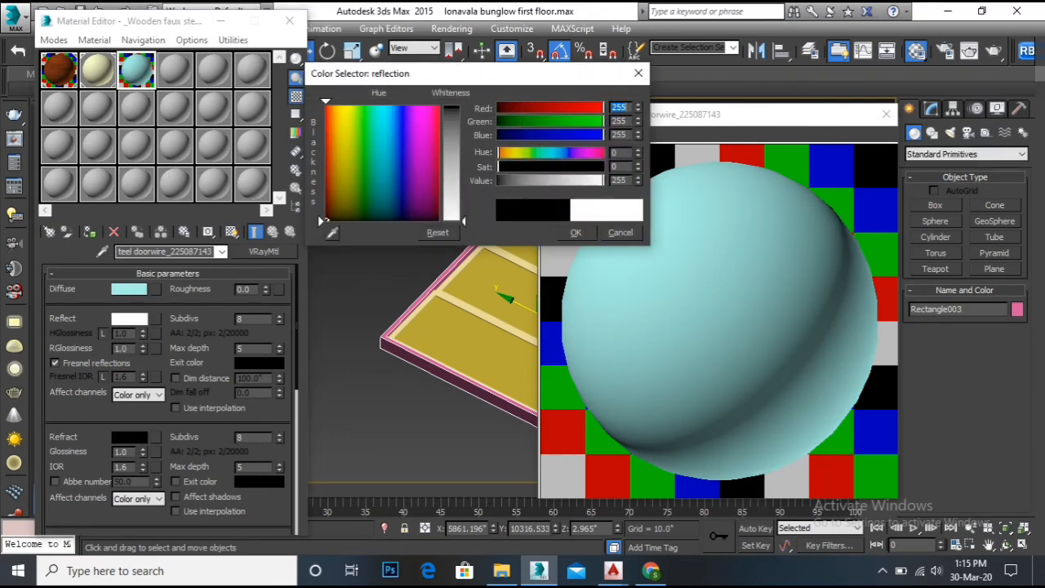
{"action": "left_click", "coordinate": [456, 115]}
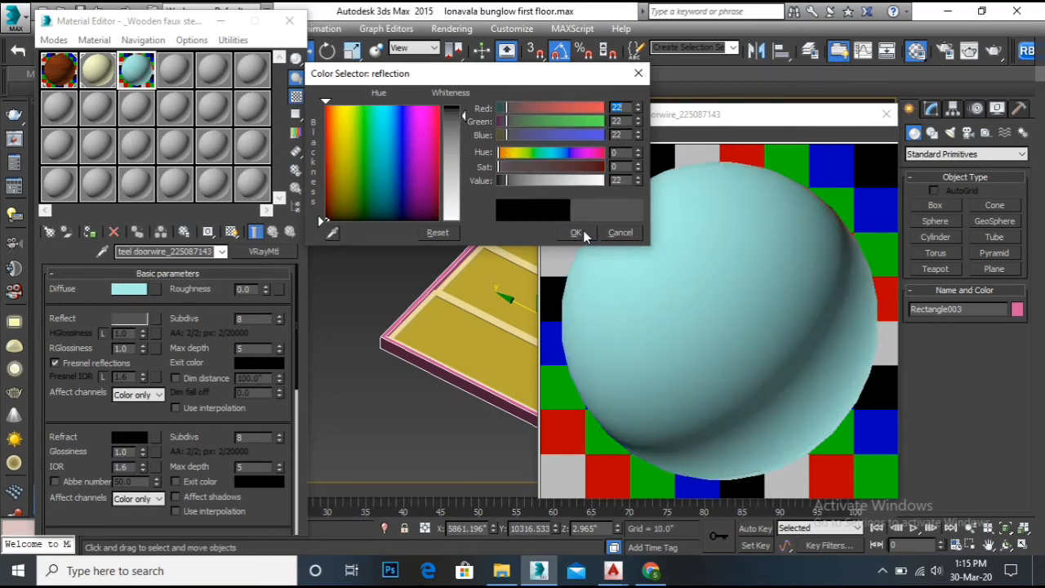
{"action": "left_click", "coordinate": [575, 233]}
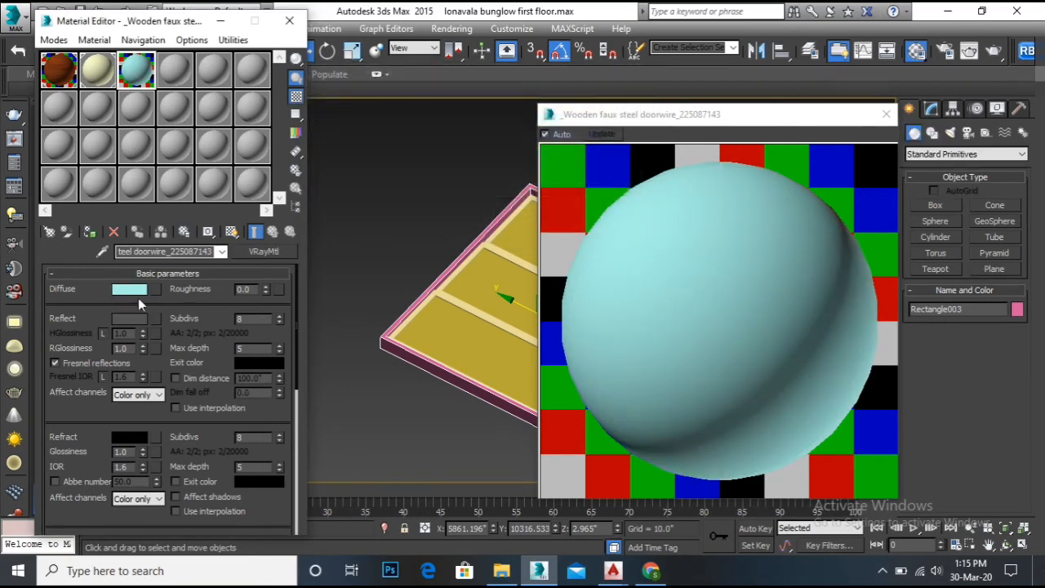
Raise the cyan material's refraction colour to near white for a transparent glass look, and close the enlarged preview
{"action": "left_click", "coordinate": [131, 436]}
{"action": "left_click_drag", "start_coordinate": [464, 124], "coordinate": [463, 208]}
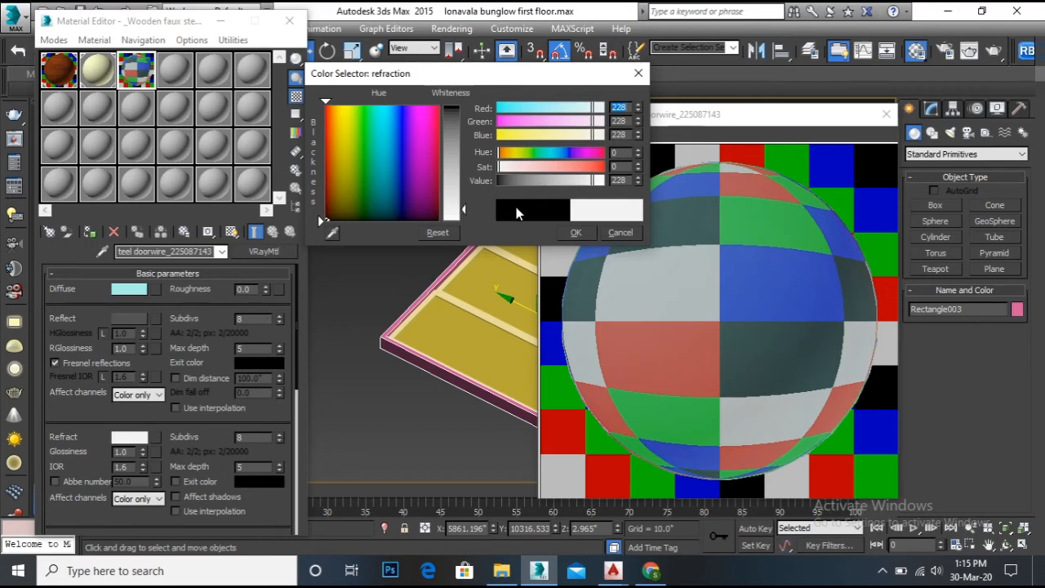
{"action": "left_click", "coordinate": [460, 213]}
{"action": "left_click", "coordinate": [575, 234]}
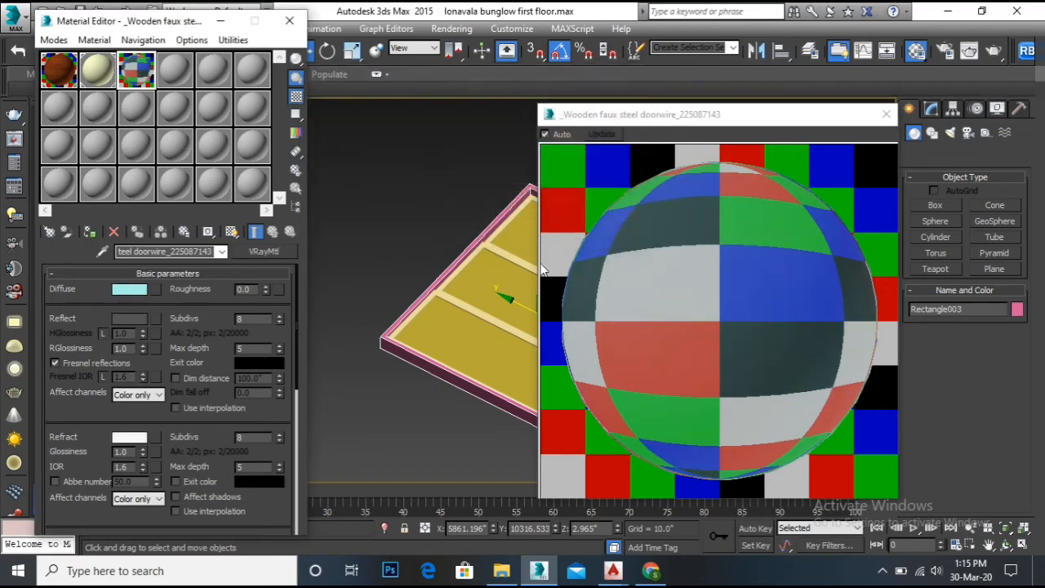
{"action": "left_click", "coordinate": [886, 116]}
Select all three pane planes, assign the cyan glass material to them, and clear the selection
{"action": "left_click", "coordinate": [490, 343]}
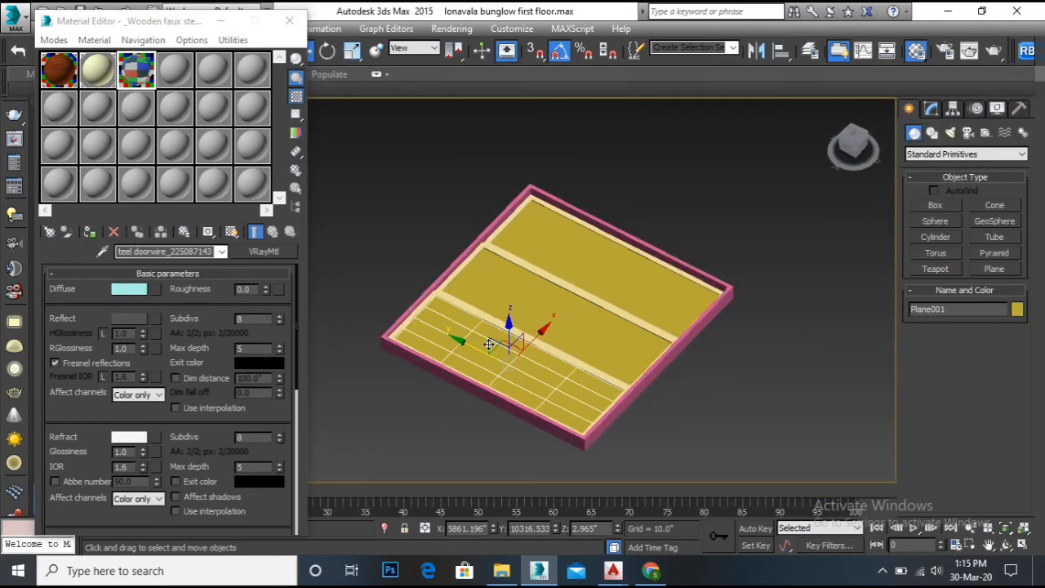
{"action": "left_click", "coordinate": [542, 310], "text": "ctrl"}
{"action": "left_click", "coordinate": [597, 278], "text": "ctrl"}
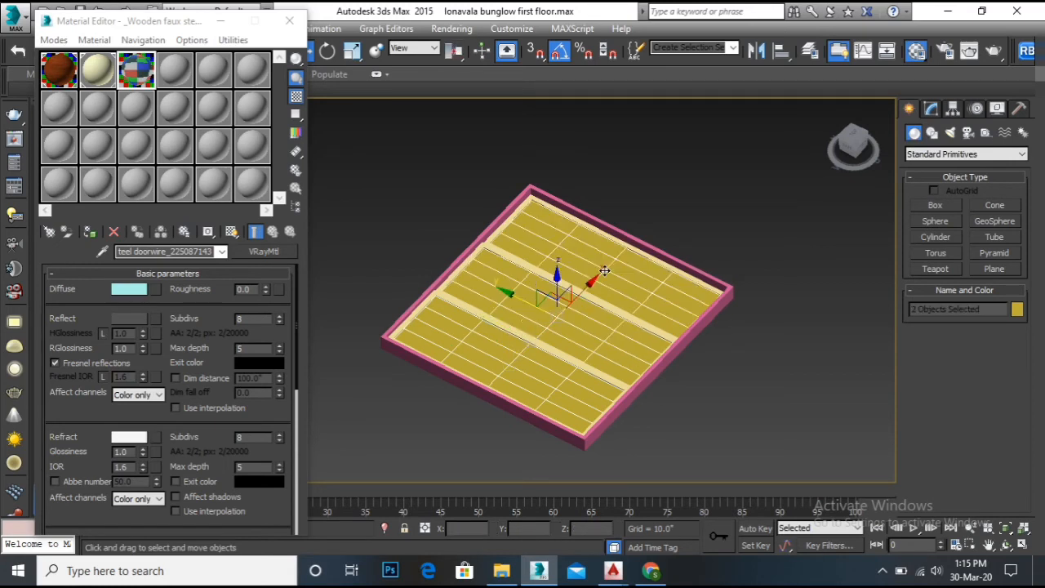
{"action": "left_click", "coordinate": [91, 232]}
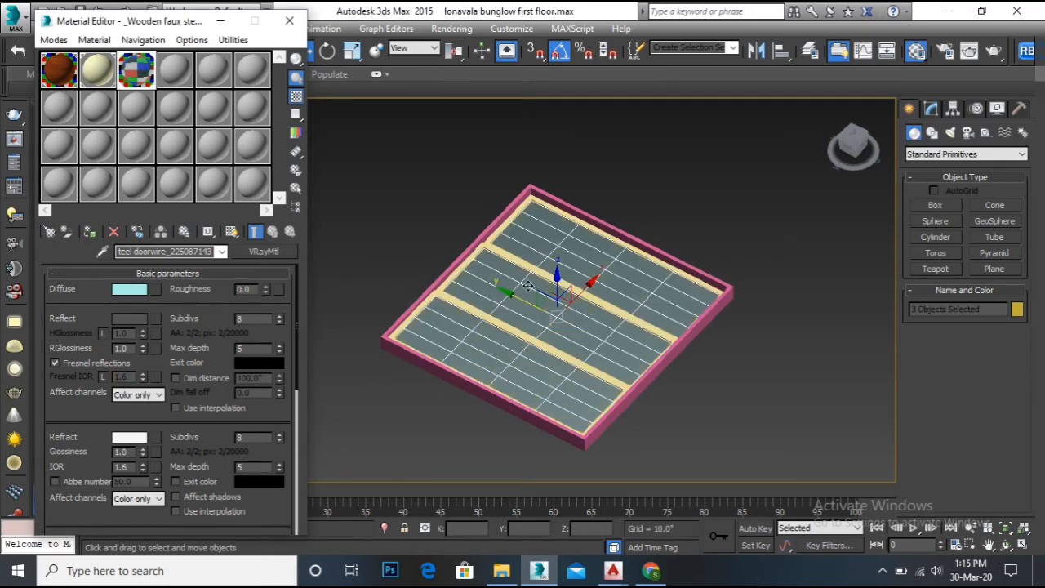
{"action": "left_click", "coordinate": [636, 220]}
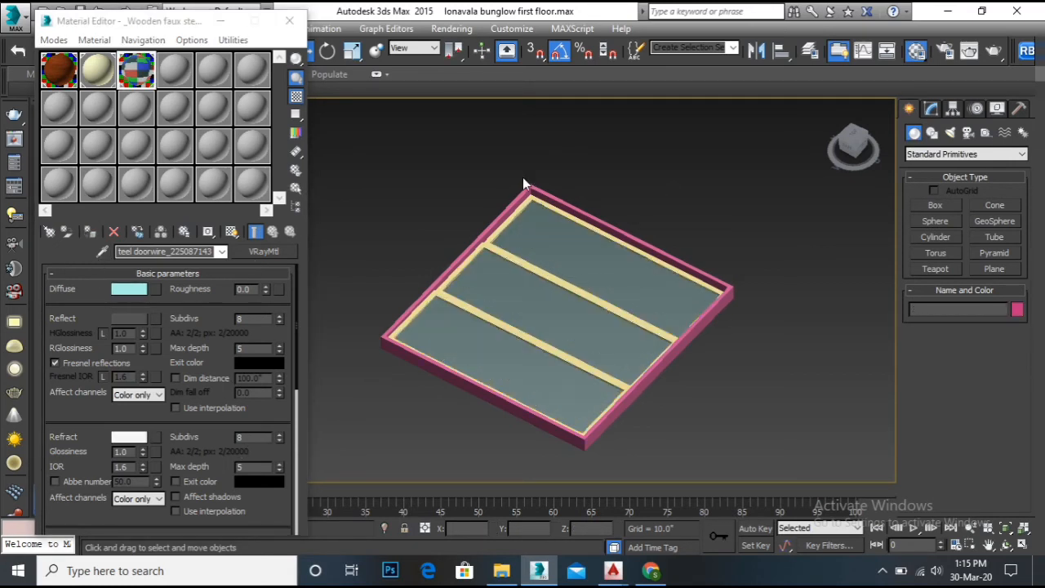
Select the outer frame together with the three panel frames, leaving the glass panes out
{"action": "scroll", "coordinate": [547, 164], "scroll_direction": "up", "scroll_amount": 4}
{"action": "left_click_drag", "start_coordinate": [523, 212], "coordinate": [520, 215]}
{"action": "scroll", "coordinate": [519, 203], "scroll_direction": "down", "scroll_amount": 3}
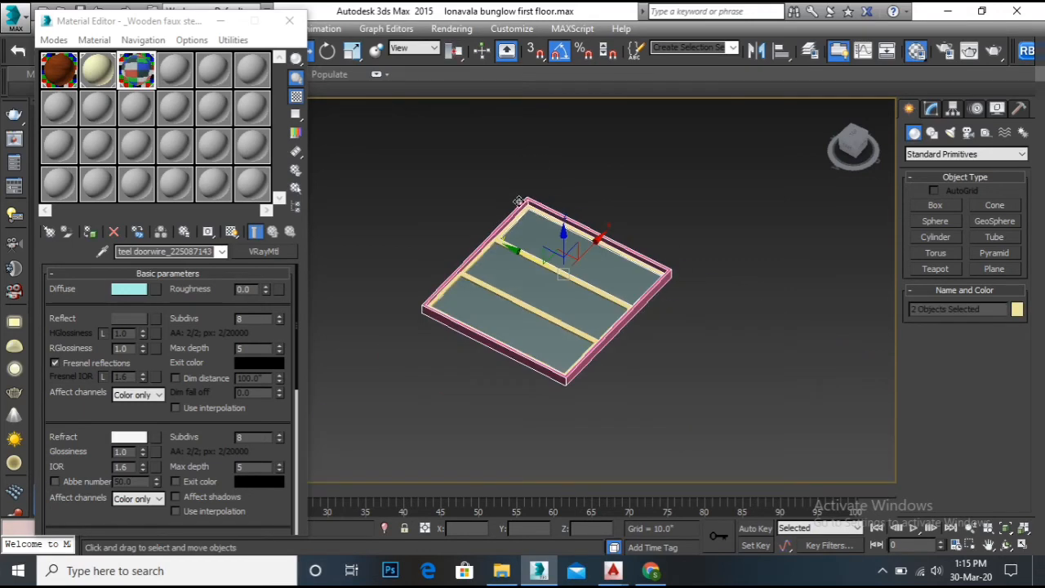
{"action": "scroll", "coordinate": [470, 263], "scroll_direction": "up", "scroll_amount": 4}
{"action": "left_click", "coordinate": [470, 263], "text": "ctrl"}
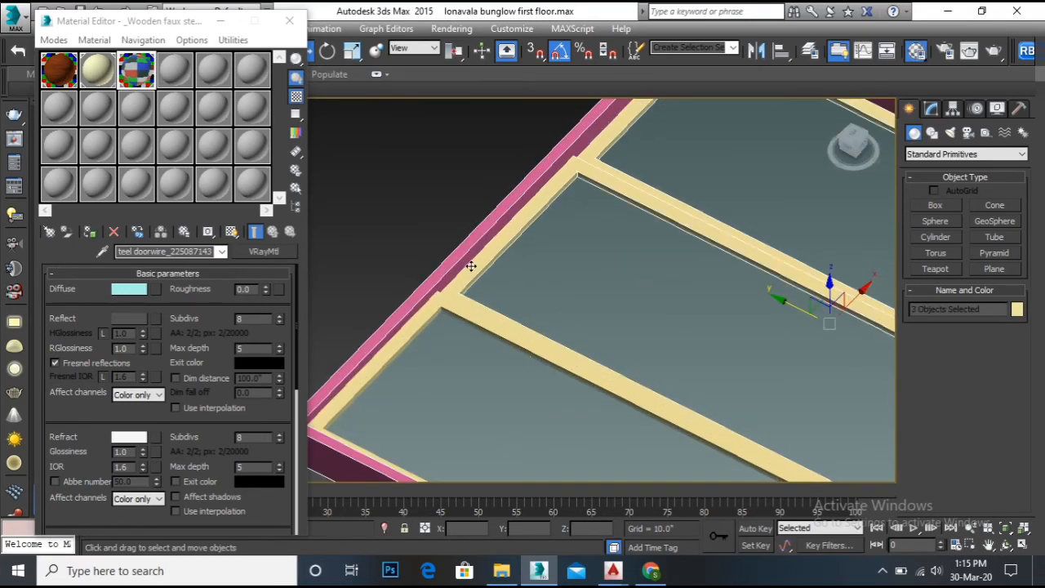
{"action": "left_click", "coordinate": [437, 299], "text": "ctrl"}
{"action": "scroll", "coordinate": [505, 234], "scroll_direction": "down", "scroll_amount": 5}
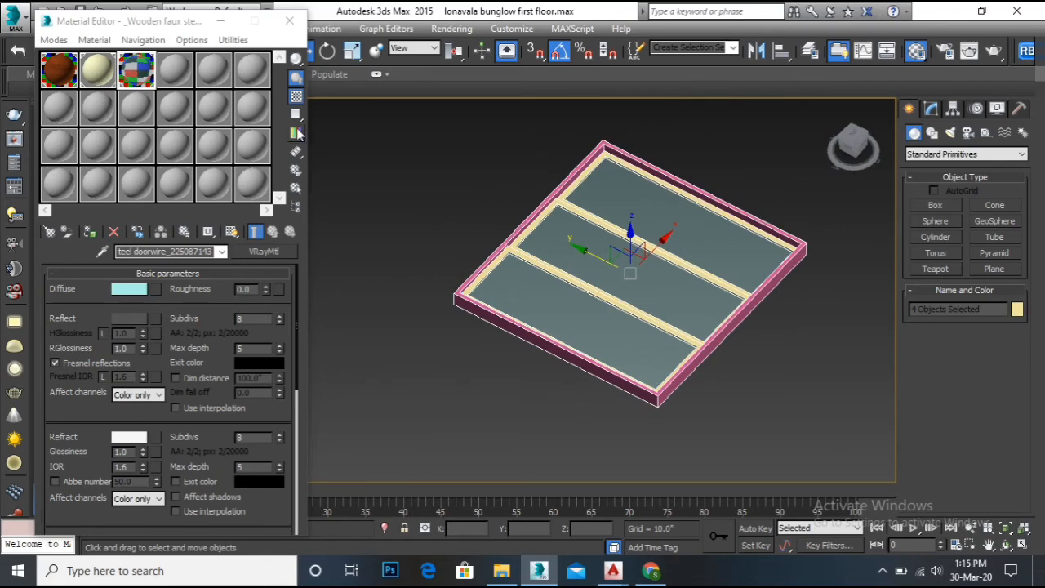
Change the fourth sample slot's material type to VRayMtl for the frames
{"action": "left_click", "coordinate": [184, 76]}
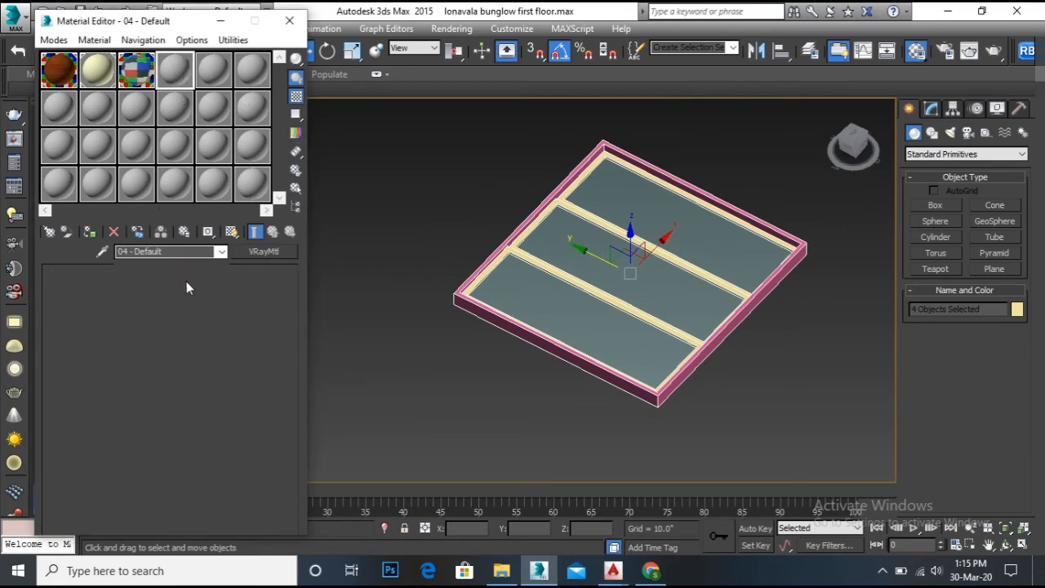
{"action": "left_click", "coordinate": [282, 252]}
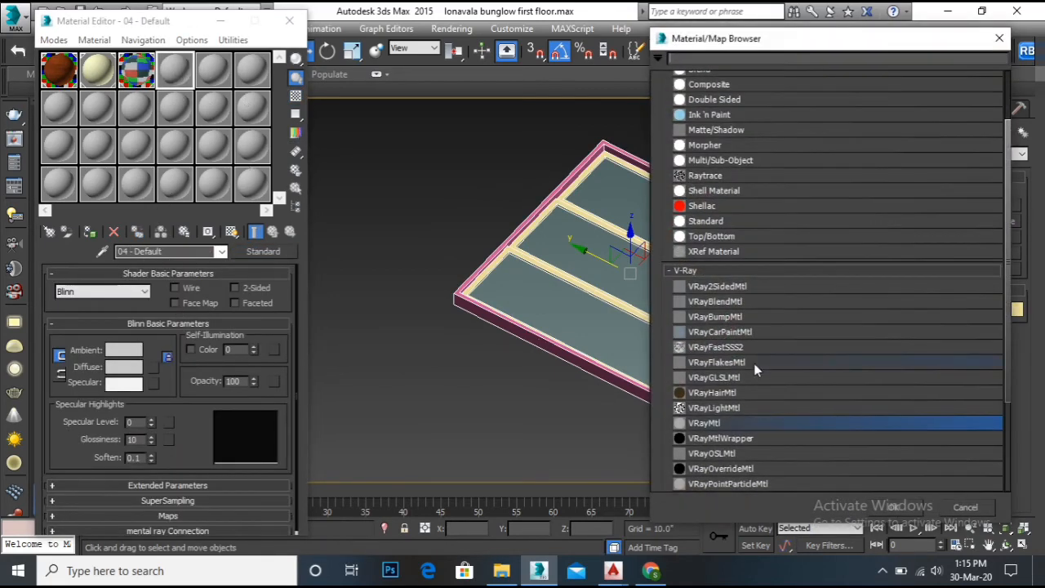
{"action": "double_click", "coordinate": [743, 424]}
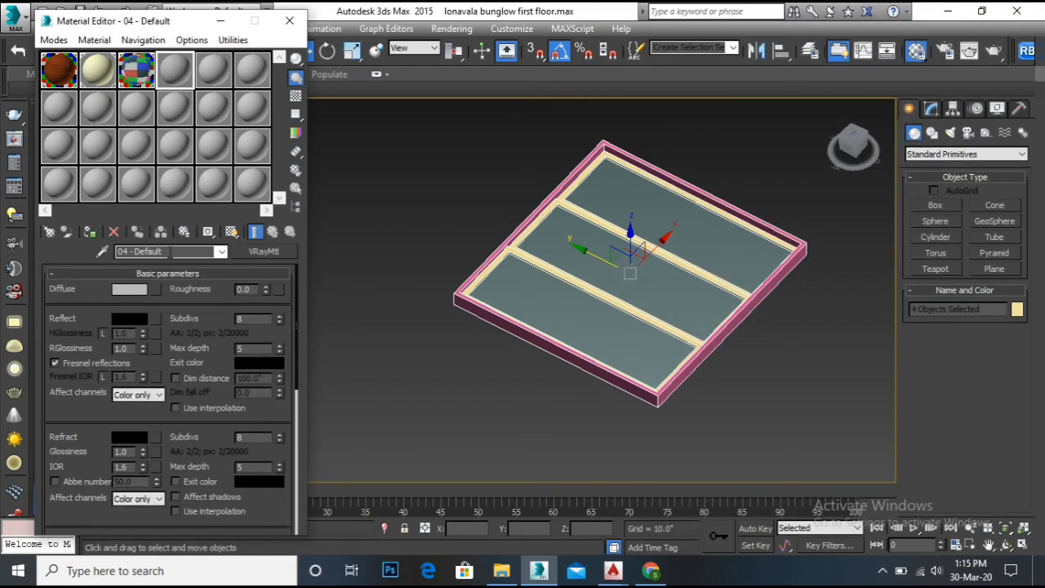
{"action": "left_click_drag", "start_coordinate": [163, 252], "coordinate": [116, 257]}
Rename the cyan glass material in the third sample slot to "window glass"
{"action": "left_click", "coordinate": [149, 75]}
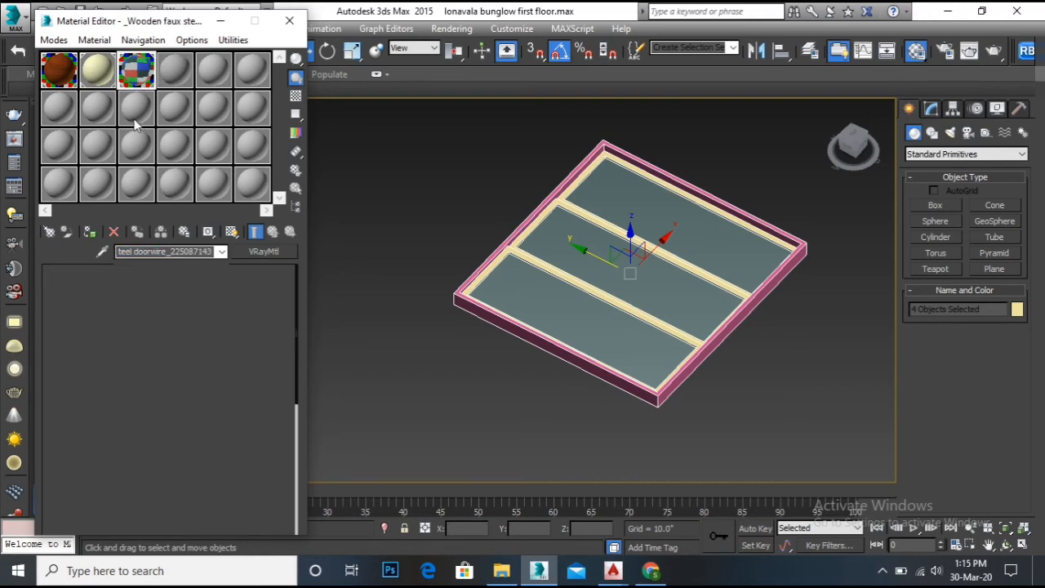
{"action": "left_click", "coordinate": [200, 253]}
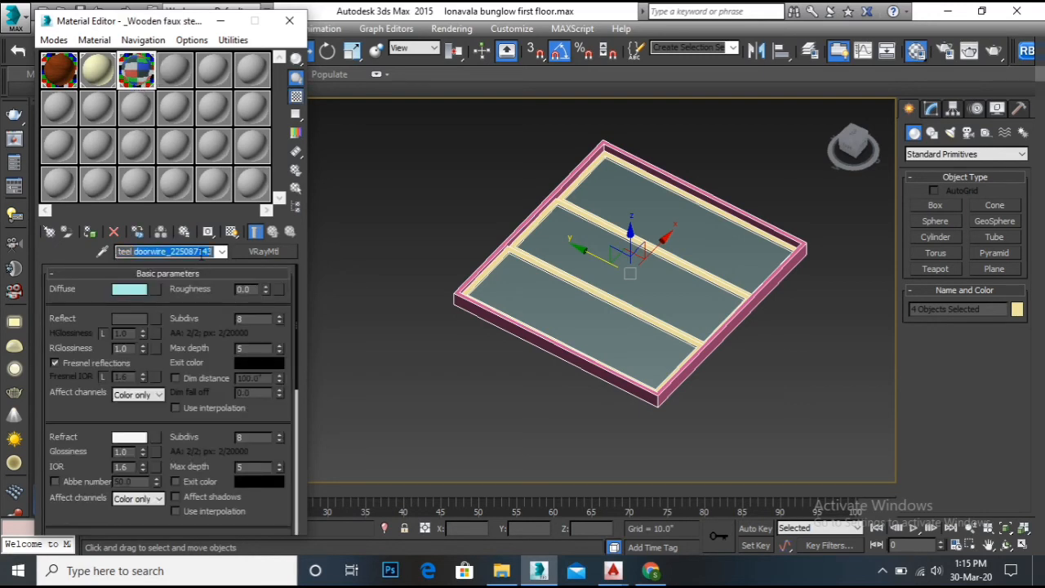
{"action": "key", "text": "BackSpace"}
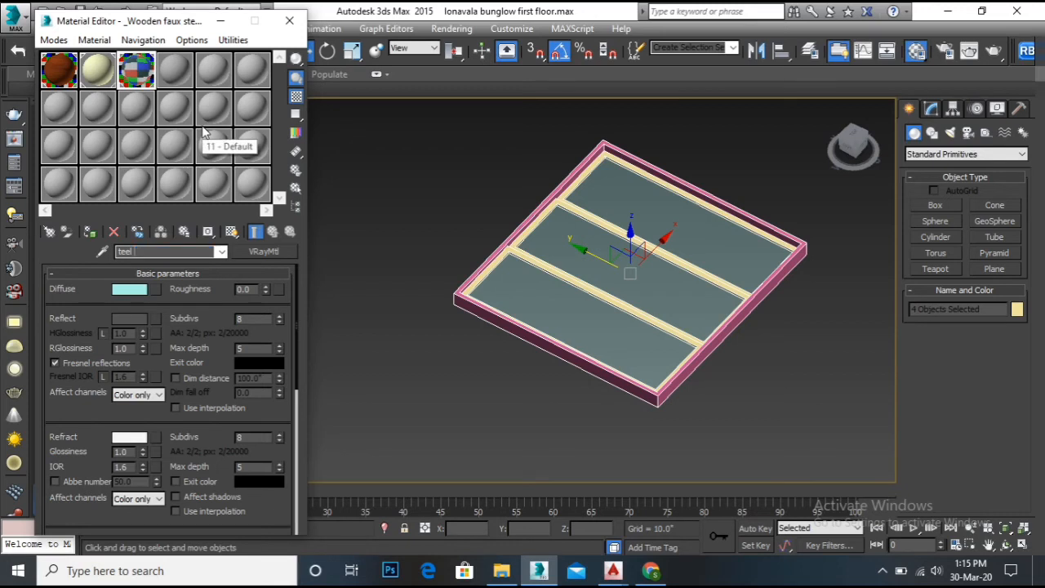
{"action": "key", "text": "BackSpace"}
{"action": "key", "text": "BackSpace"}
{"action": "key", "text": "BackSpace"}
{"action": "key", "text": "BackSpace"}
{"action": "key", "text": "BackSpace"}
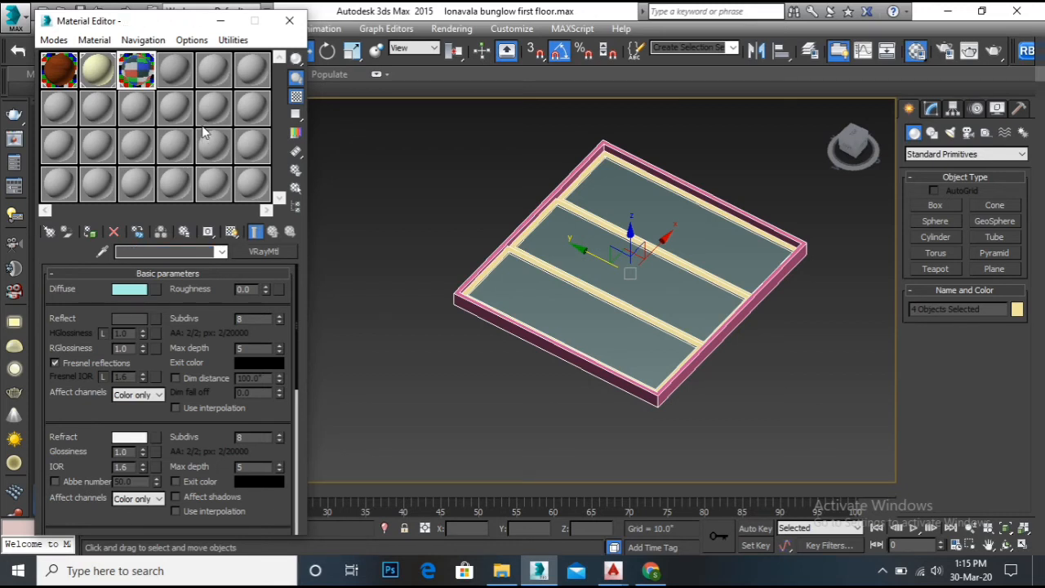
{"action": "type", "text": "window glass"}
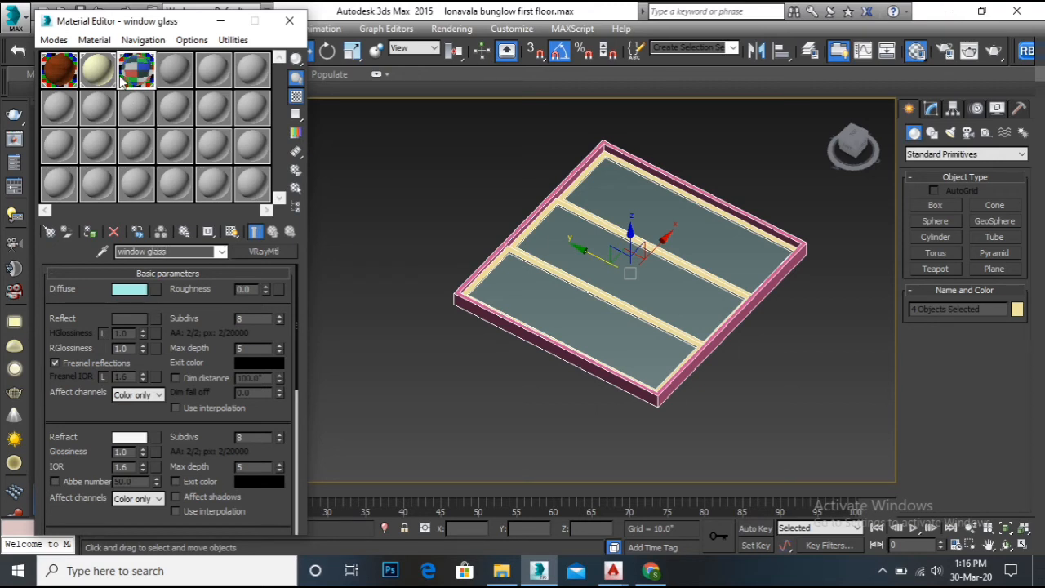
Name the fourth slot's VRayMtl material "window sliding frame" and turn on its checkered sample background
{"action": "left_click", "coordinate": [179, 79]}
{"action": "left_click", "coordinate": [191, 252]}
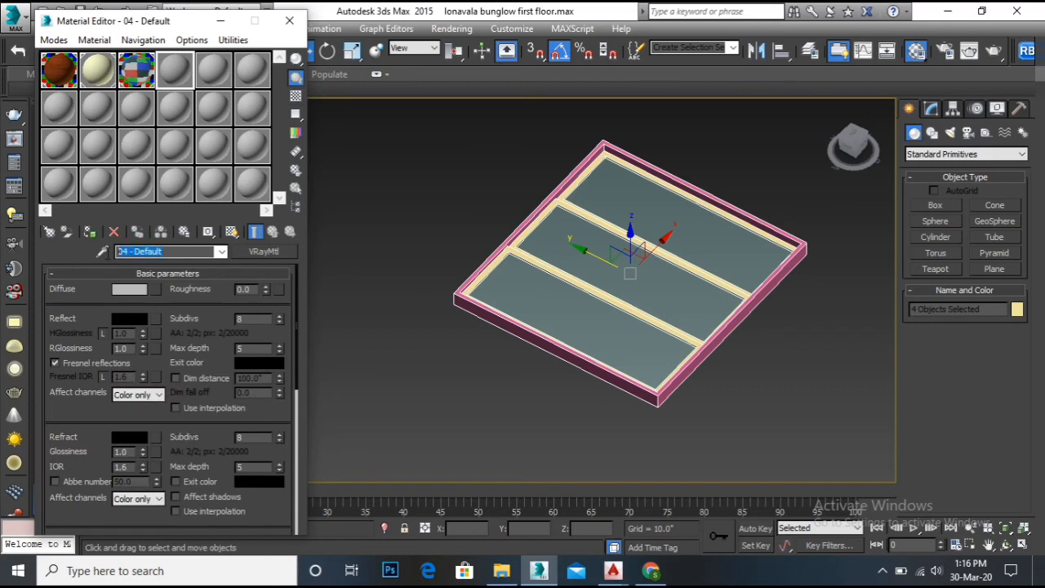
{"action": "type", "text": "windowsi ding"}
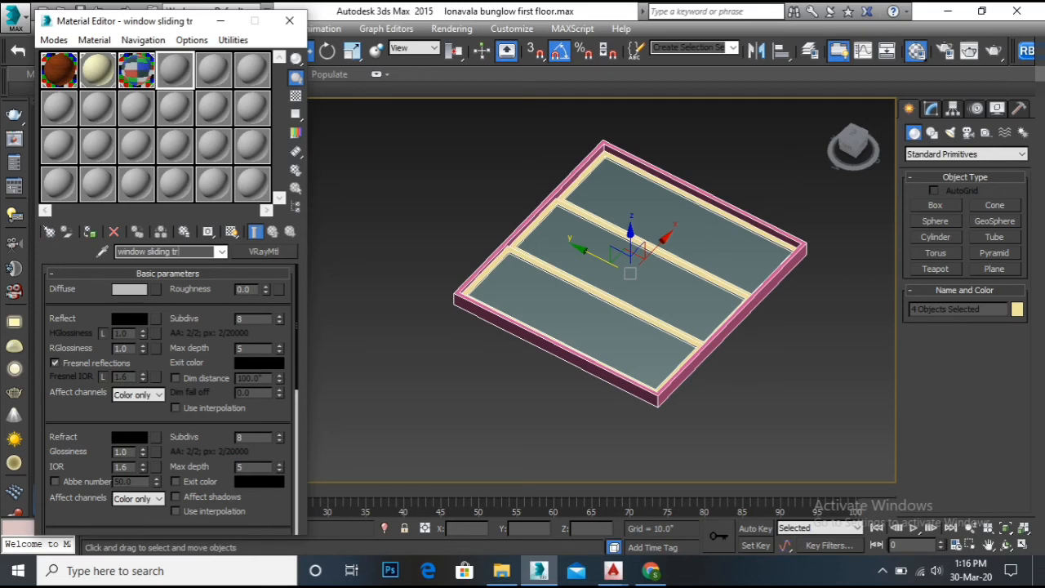
{"action": "type", "text": "trake"}
{"action": "key", "text": "BackSpace"}
{"action": "key", "text": "BackSpace"}
{"action": "key", "text": "BackSpace"}
{"action": "left_click", "coordinate": [295, 95]}
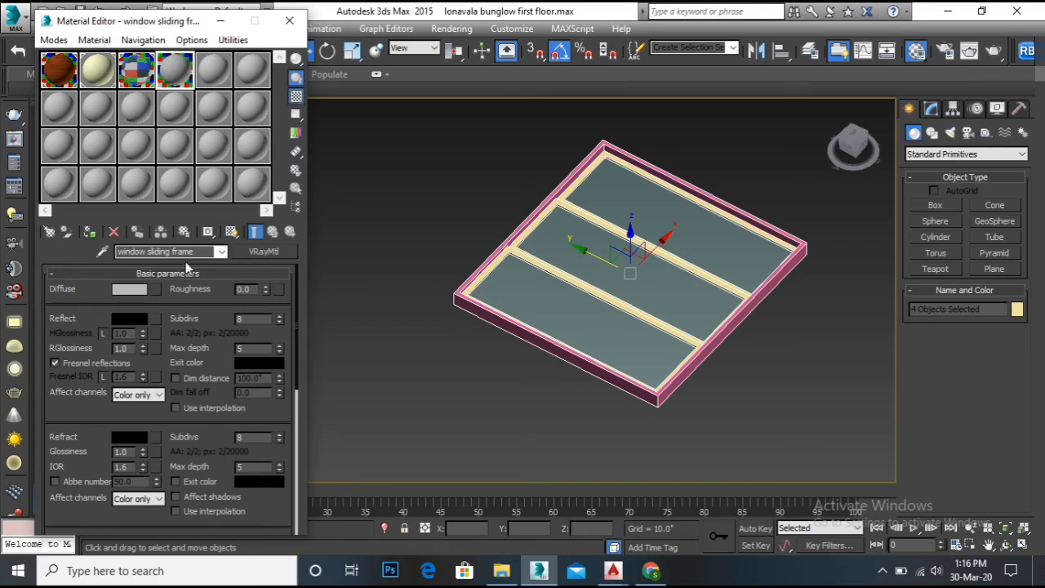
Set the frame material's diffuse colour to pure white and its reflection colour to grey 65, using an enlarged sample preview
{"action": "left_click", "coordinate": [137, 289]}
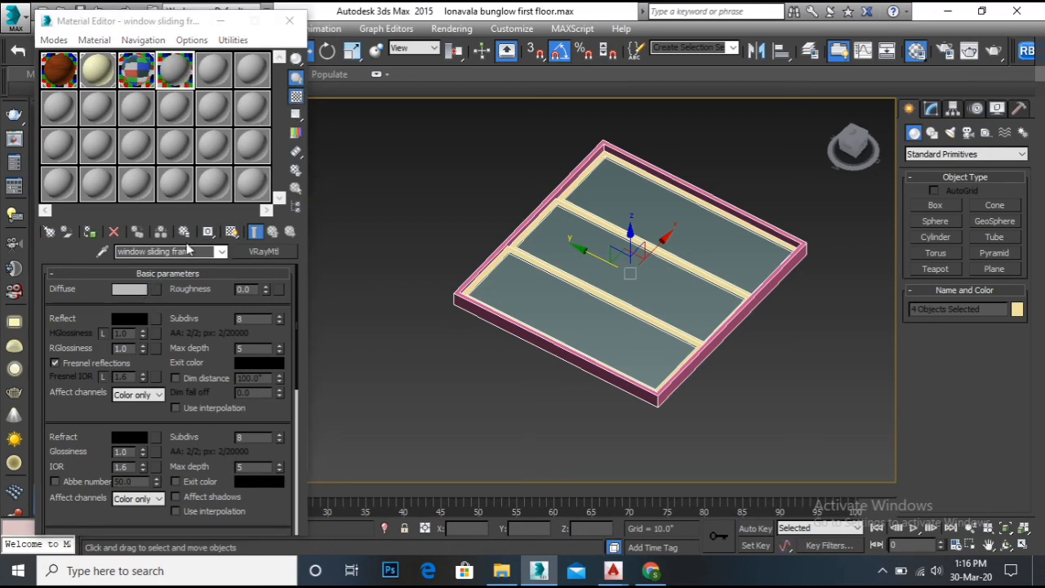
{"action": "left_click_drag", "start_coordinate": [462, 190], "coordinate": [519, 214]}
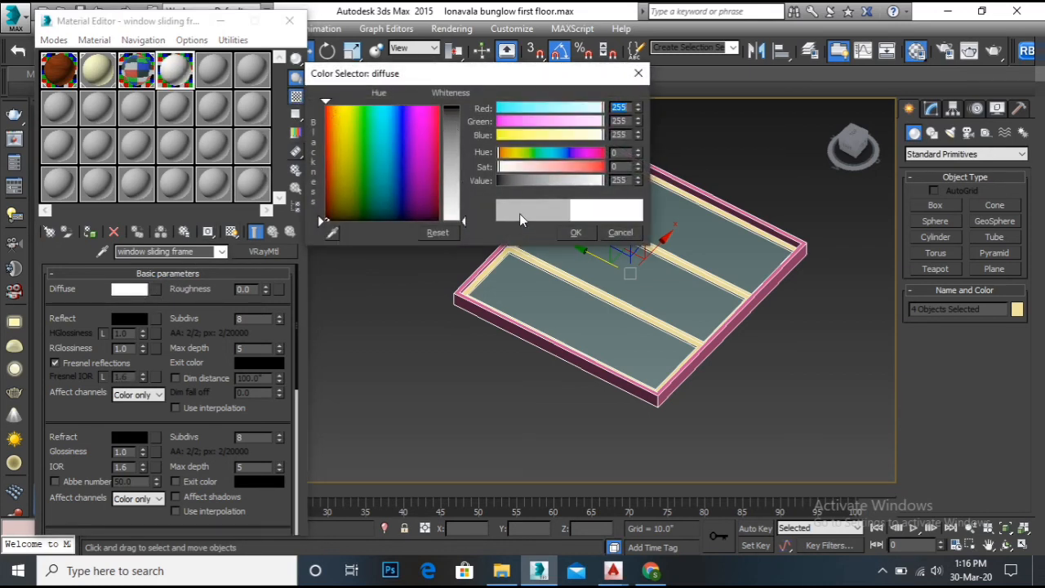
{"action": "left_click", "coordinate": [575, 232]}
{"action": "double_click", "coordinate": [181, 81]}
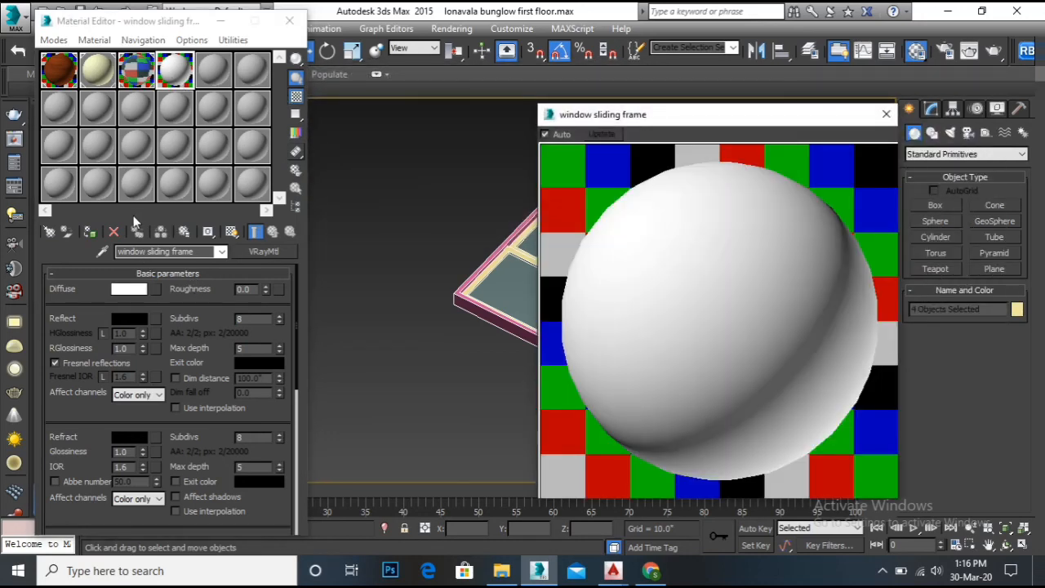
{"action": "left_click", "coordinate": [127, 319]}
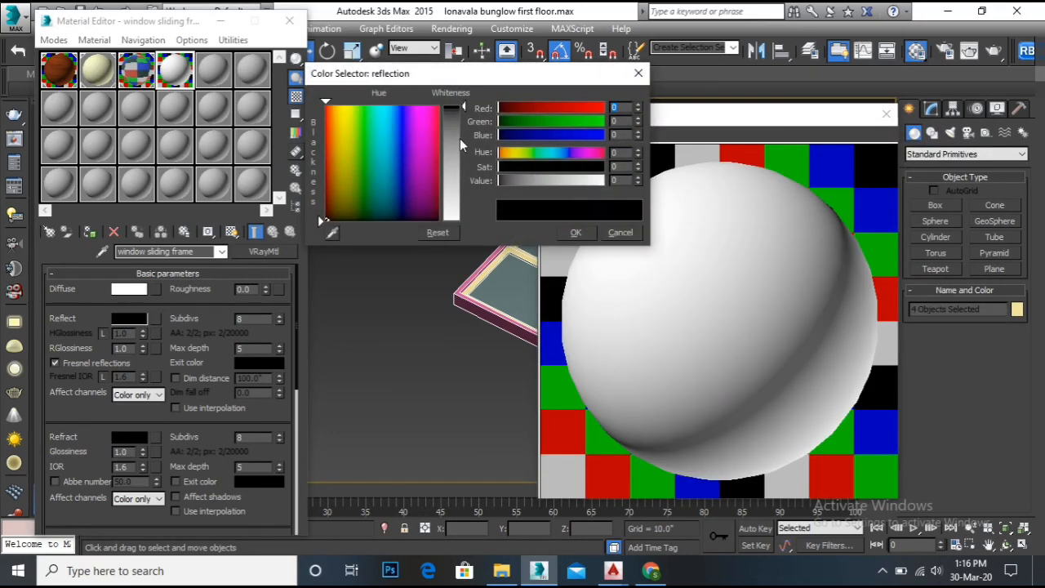
{"action": "mouse_move", "coordinate": [459, 138]}
{"action": "left_mouse_down"}
{"action": "mouse_move", "coordinate": [458, 125]}
{"action": "mouse_move", "coordinate": [467, 137]}
{"action": "left_mouse_up"}
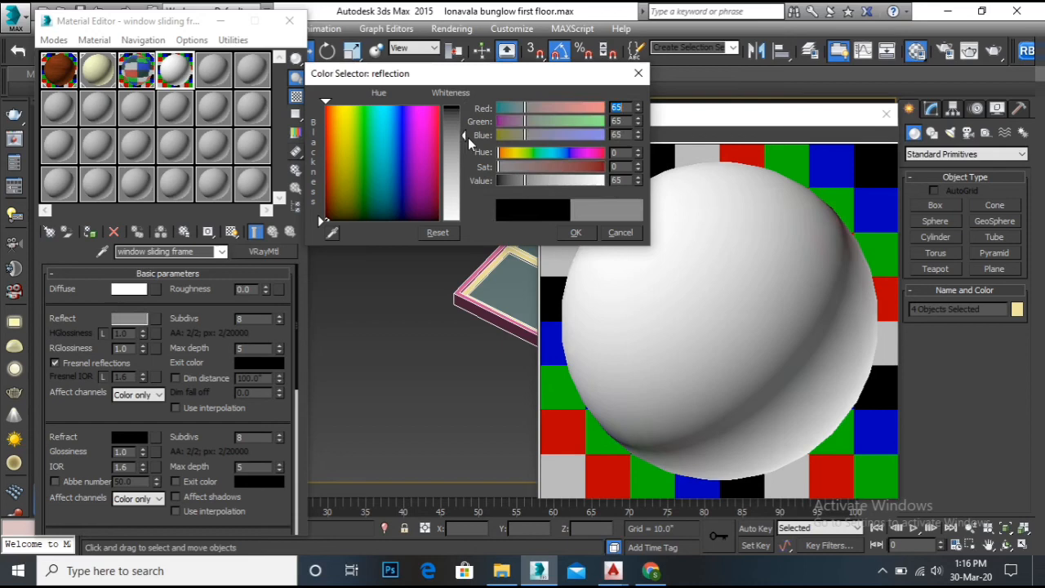
{"action": "left_click", "coordinate": [573, 233]}
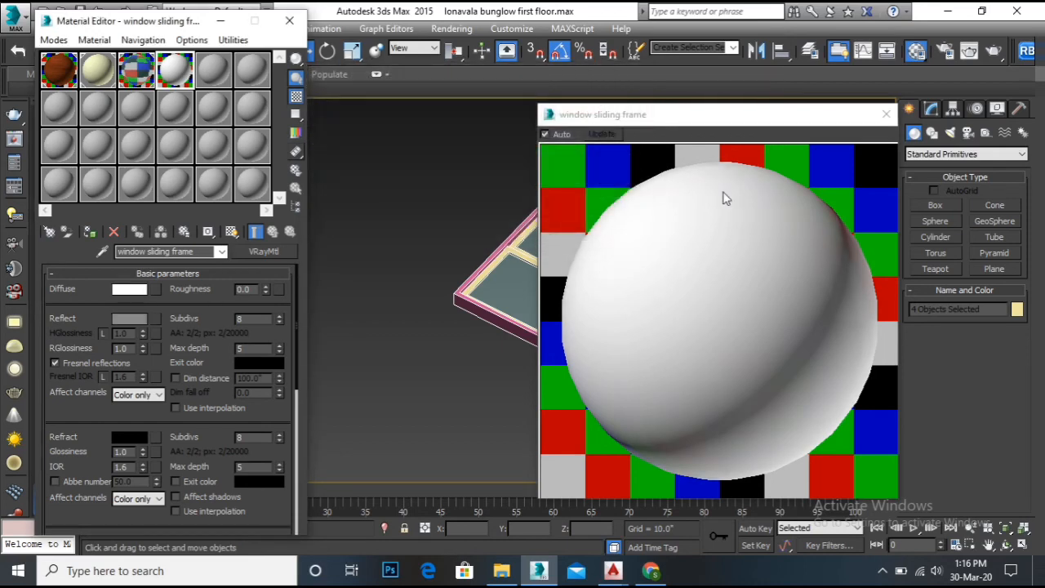
Close the enlarged preview, assign the white frame material to the selected frames, and clear the selection
{"action": "left_click", "coordinate": [885, 114]}
{"action": "left_click", "coordinate": [90, 232]}
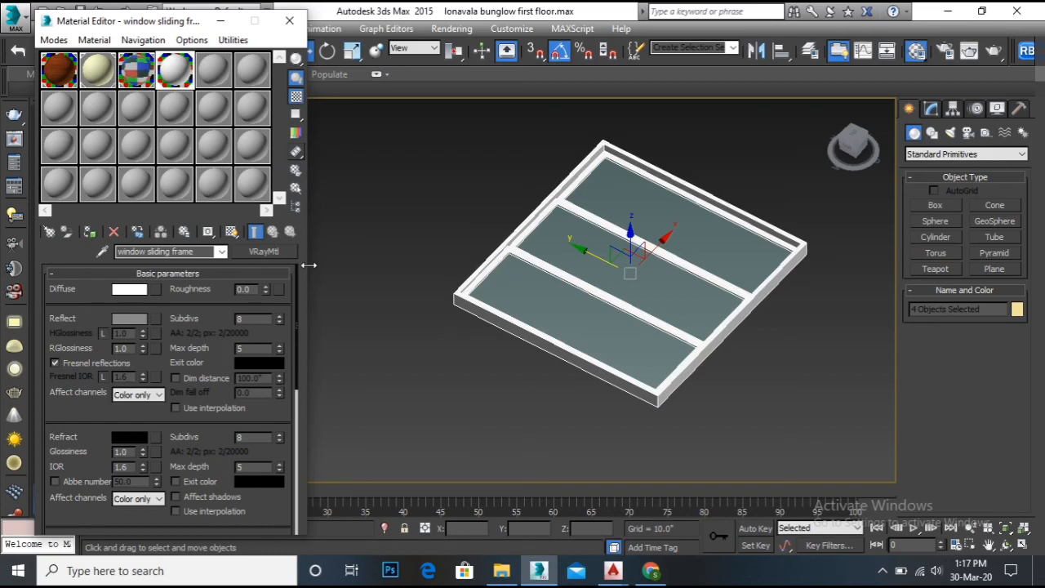
{"action": "left_click", "coordinate": [425, 236]}
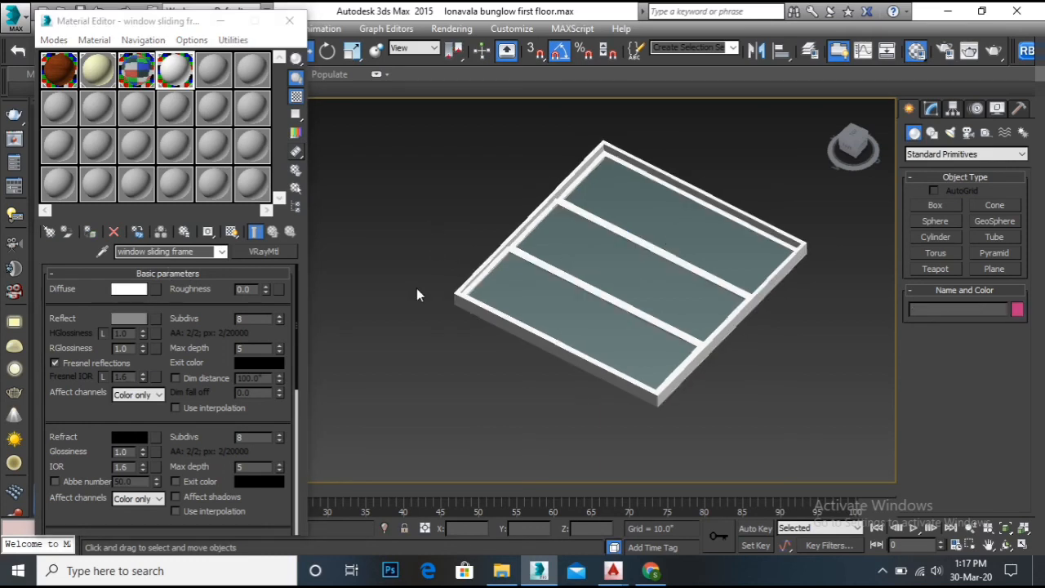
Put the Material Editor away and combine the outer frame, panel frames and glass panes into one group with the default name
{"action": "scroll", "coordinate": [418, 294], "scroll_direction": "down", "scroll_amount": 3}
{"action": "left_click_drag", "start_coordinate": [646, 403], "coordinate": [416, 210]}
{"action": "scroll", "coordinate": [527, 297], "scroll_direction": "up", "scroll_amount": 4}
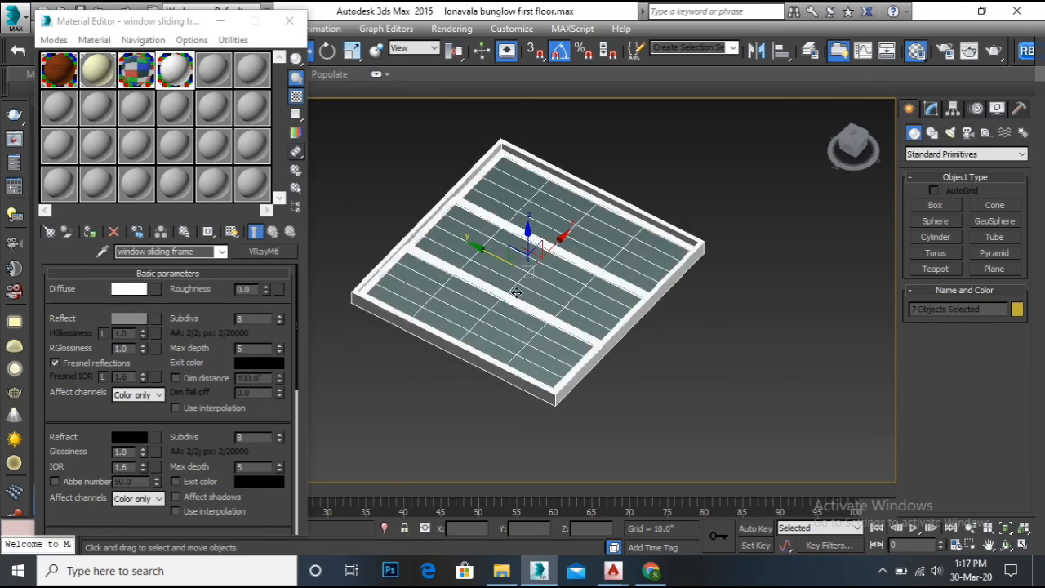
{"action": "left_click", "coordinate": [278, 29]}
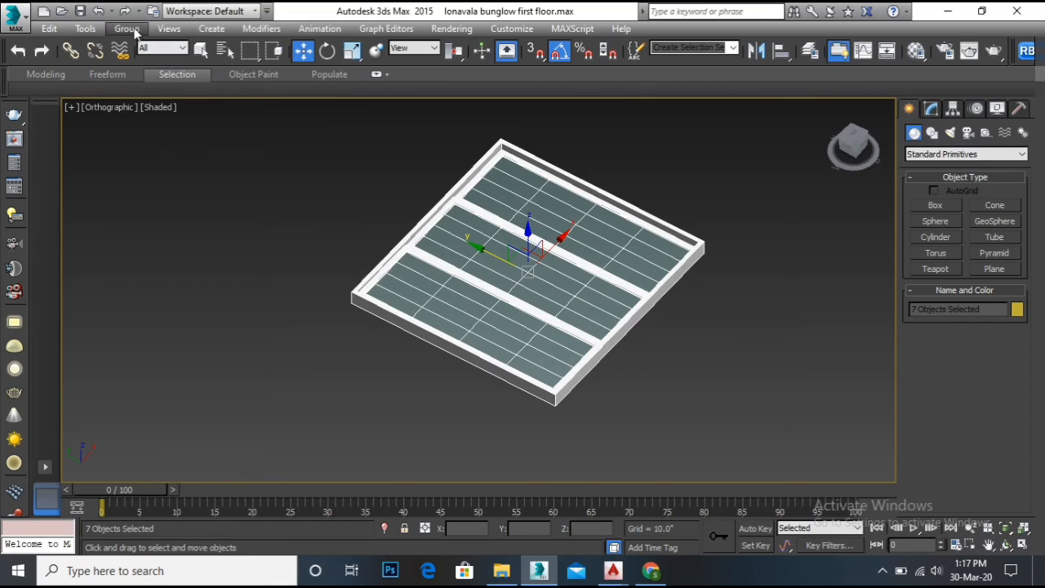
{"action": "left_click", "coordinate": [476, 283]}
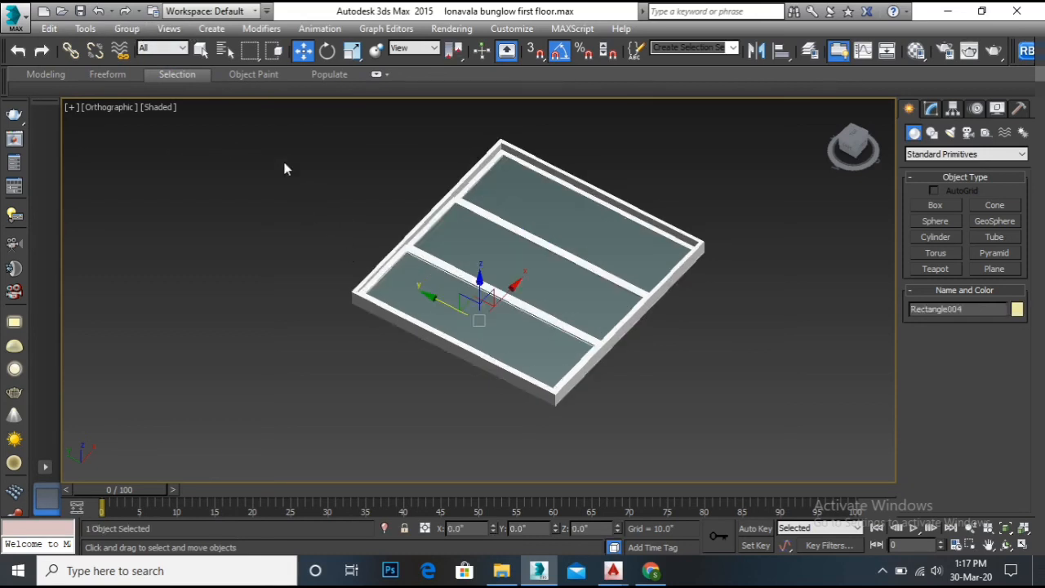
{"action": "scroll", "coordinate": [359, 336], "scroll_direction": "down", "scroll_amount": 3}
{"action": "left_click_drag", "start_coordinate": [586, 414], "coordinate": [306, 217]}
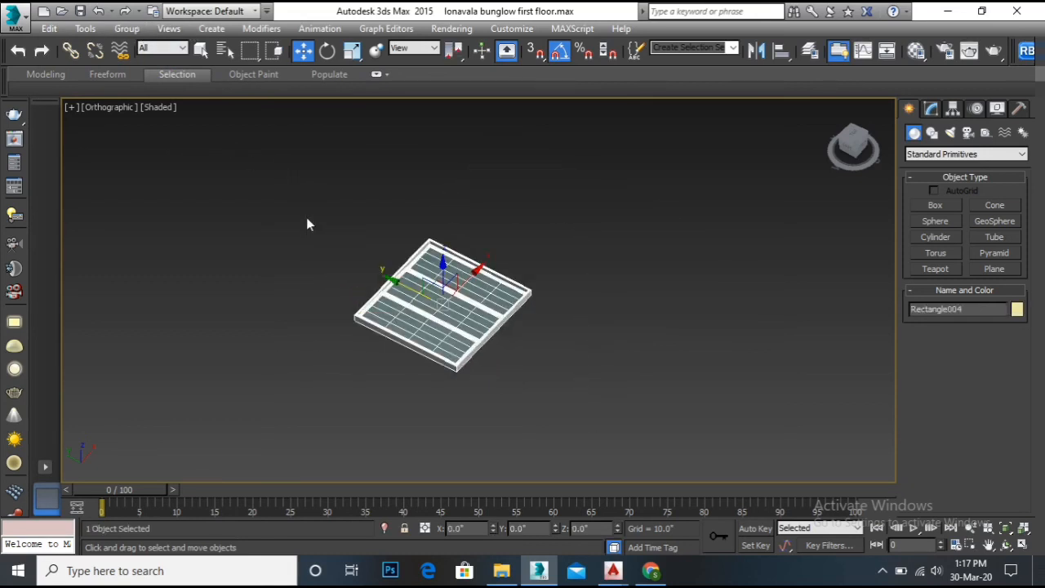
{"action": "left_click", "coordinate": [127, 29]}
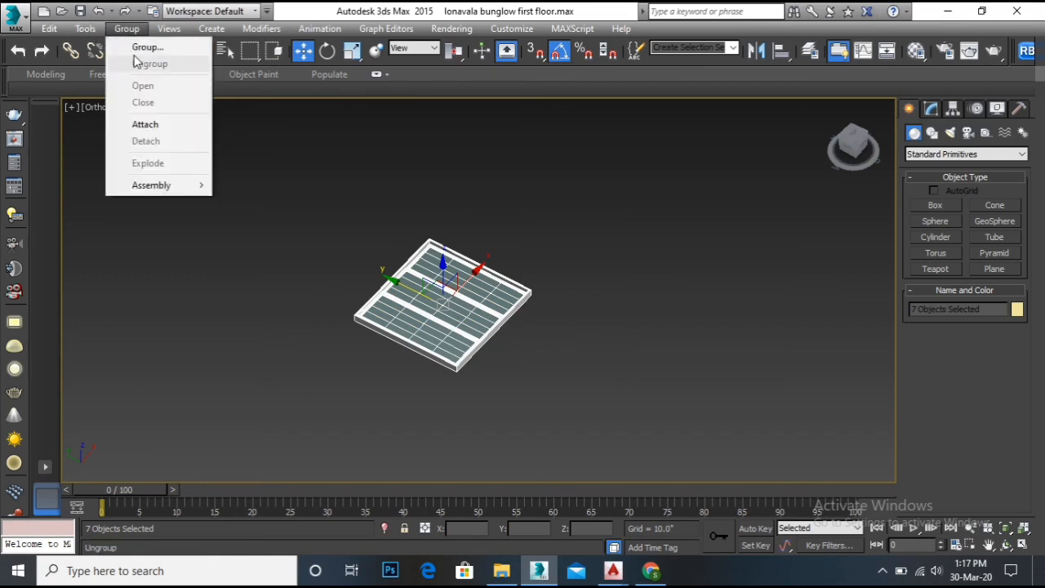
{"action": "left_click", "coordinate": [147, 46]}
{"action": "left_click", "coordinate": [529, 313]}
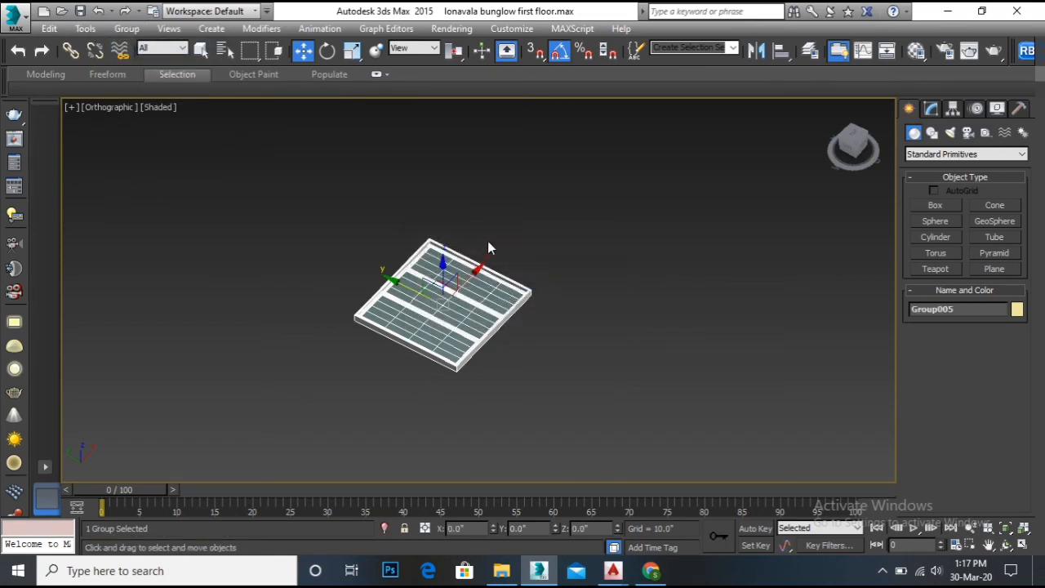
Deselect the grouped window and examine its white frames and glass panes from another angle and up close
{"action": "right_click", "coordinate": [490, 241]}
{"action": "left_click", "coordinate": [1007, 545]}
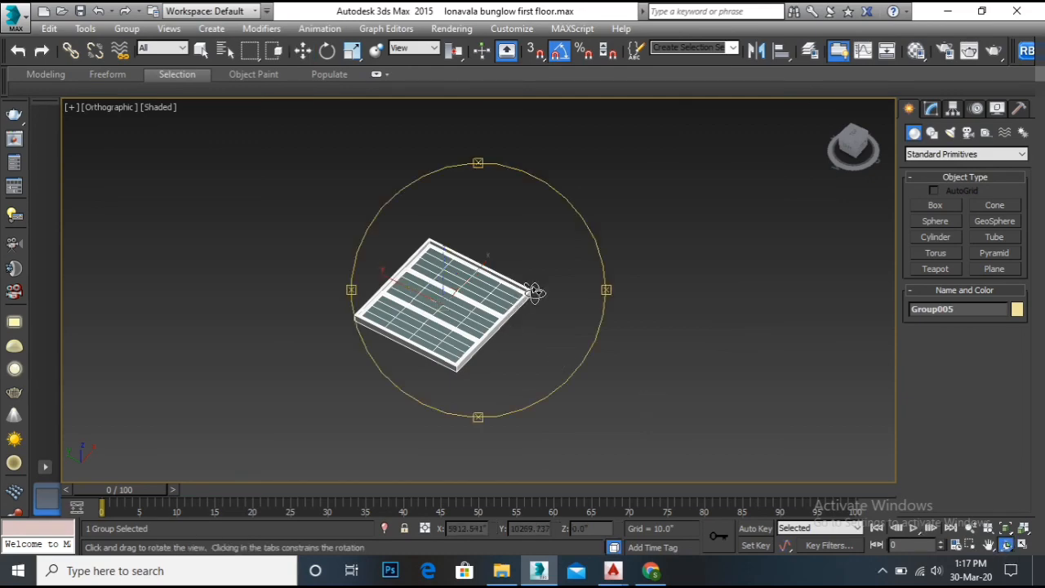
{"action": "left_click_drag", "start_coordinate": [533, 291], "coordinate": [500, 287]}
{"action": "scroll", "coordinate": [396, 290], "scroll_direction": "up", "scroll_amount": 3}
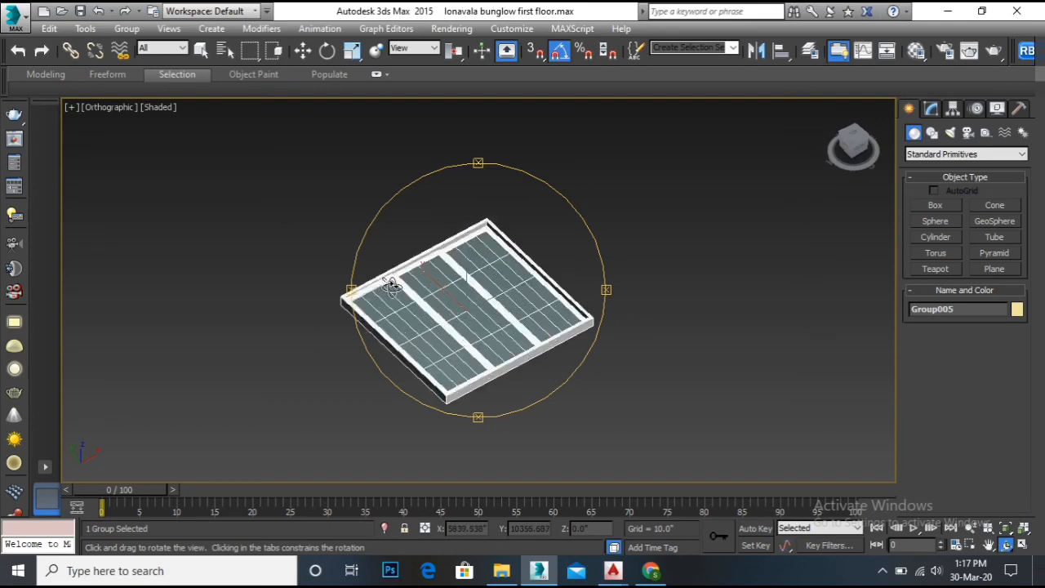
{"action": "scroll", "coordinate": [478, 273], "scroll_direction": "down", "scroll_amount": 2}
{"action": "key", "text": "w"}
{"action": "left_click", "coordinate": [683, 391]}
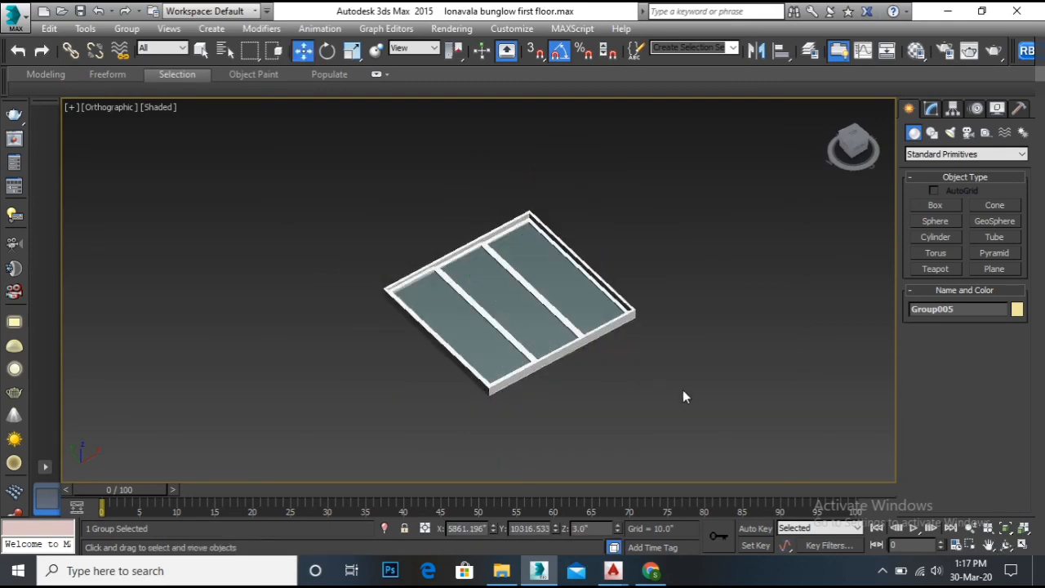
{"action": "scroll", "coordinate": [508, 313], "scroll_direction": "up", "scroll_amount": 4}
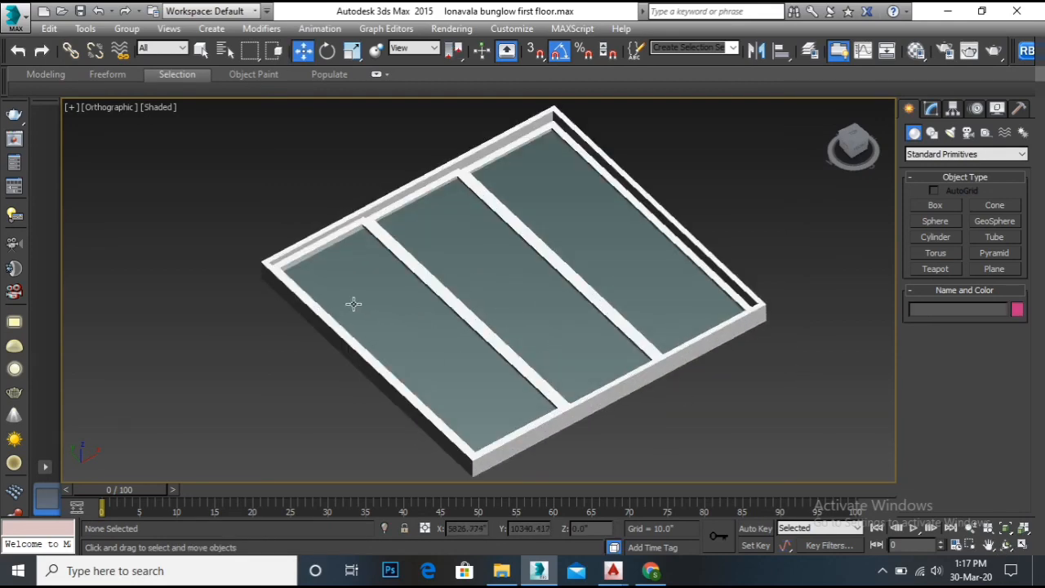
{"action": "scroll", "coordinate": [254, 271], "scroll_direction": "down", "scroll_amount": 2}
{"action": "scroll", "coordinate": [333, 273], "scroll_direction": "up", "scroll_amount": 2}
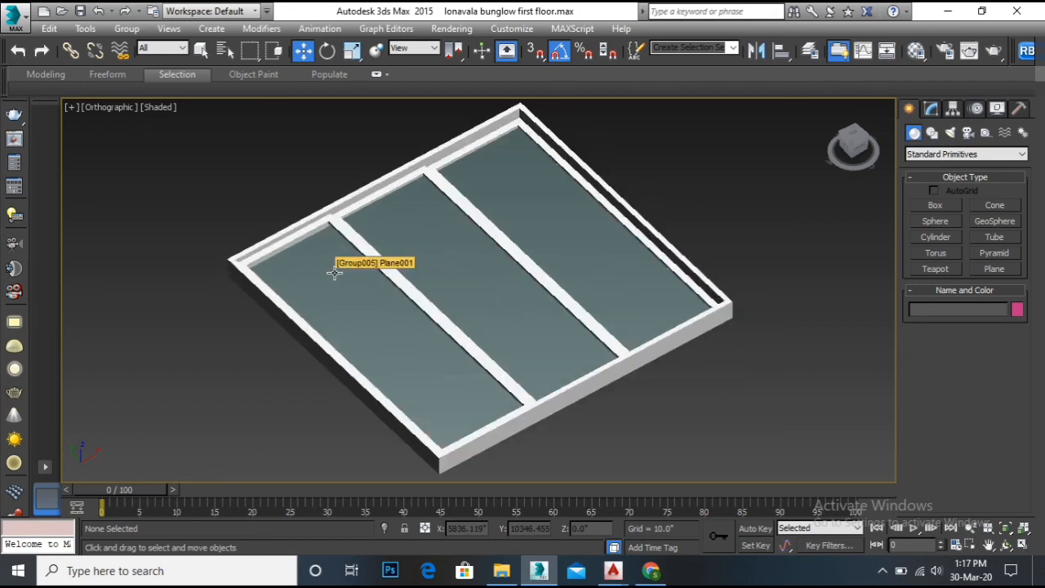
{"action": "scroll", "coordinate": [618, 306], "scroll_direction": "down", "scroll_amount": 2}
{"action": "scroll", "coordinate": [509, 257], "scroll_direction": "up", "scroll_amount": 2}
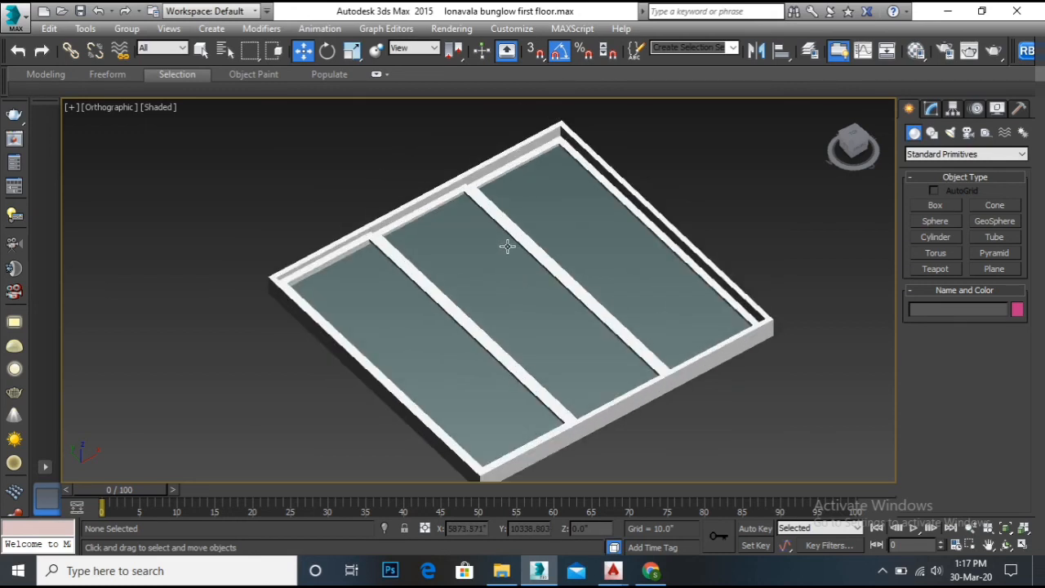
Render the finished three-panel window with V-Ray, framed whole in the viewport
{"action": "left_click", "coordinate": [1006, 544]}
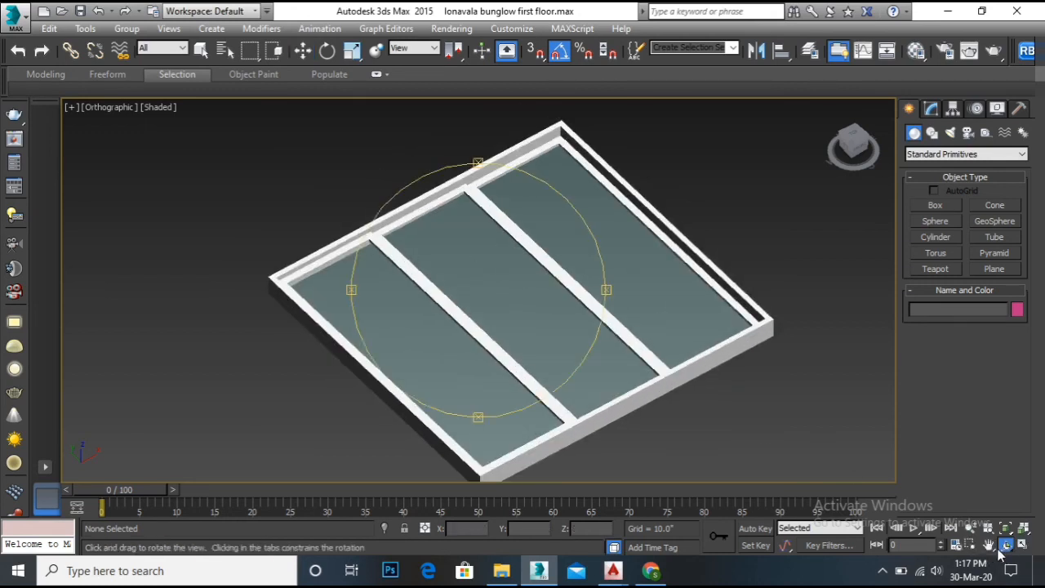
{"action": "left_click_drag", "start_coordinate": [560, 297], "coordinate": [511, 310]}
{"action": "scroll", "coordinate": [482, 285], "scroll_direction": "down", "scroll_amount": 5}
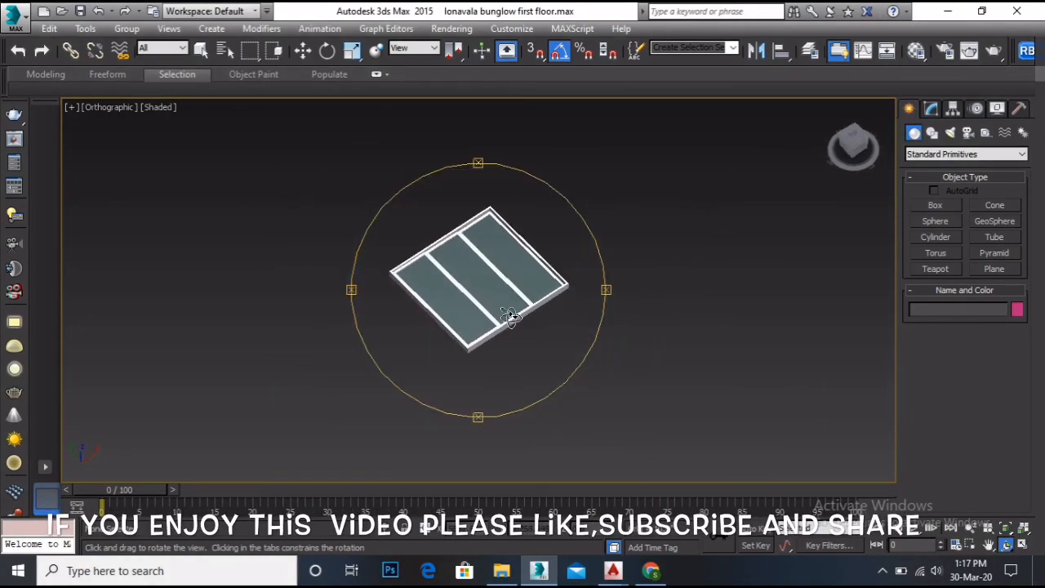
{"action": "scroll", "coordinate": [474, 264], "scroll_direction": "up", "scroll_amount": 2}
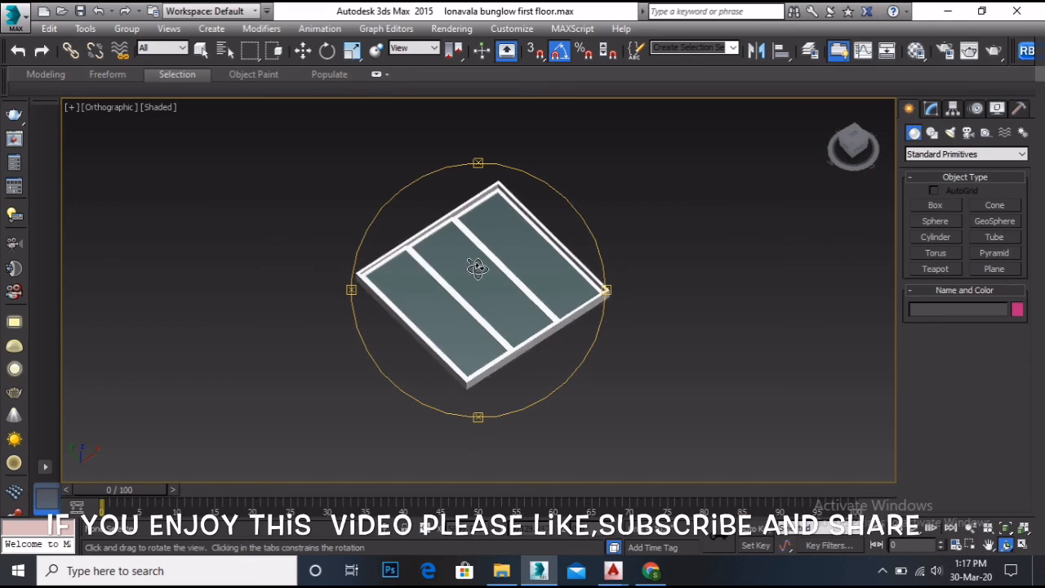
{"action": "key", "text": "shift+q"}
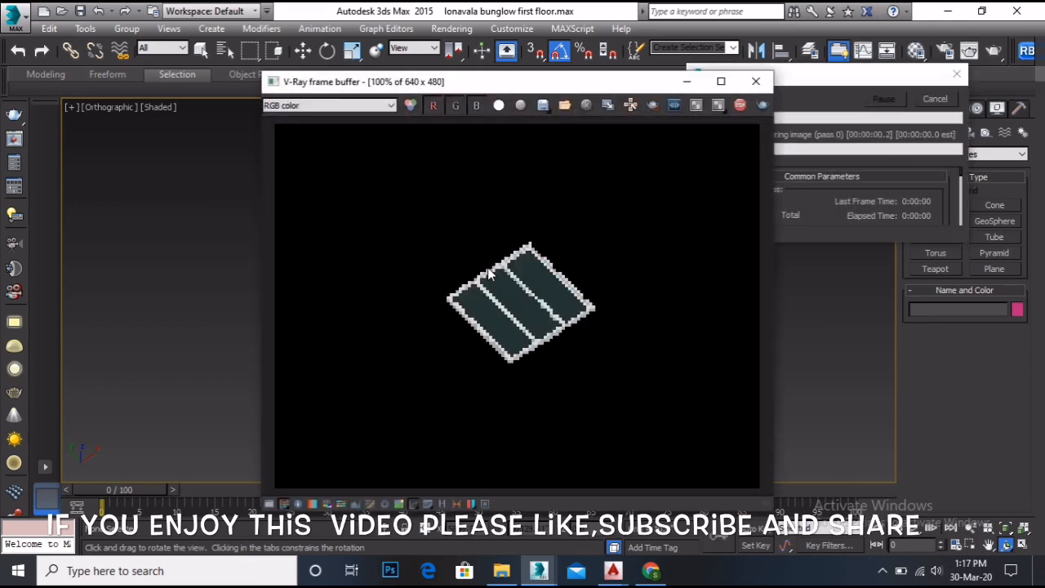